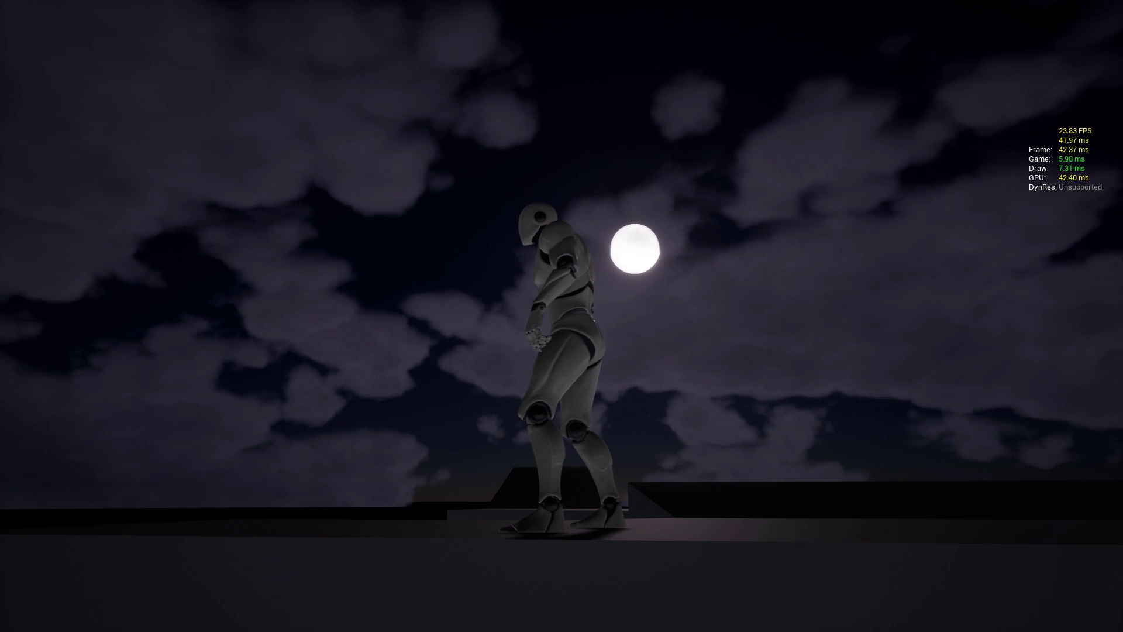
- Exit the moonlit night-cloud Play-in-Editor preview back to ThirdPersonExampleMap
key("Escape")
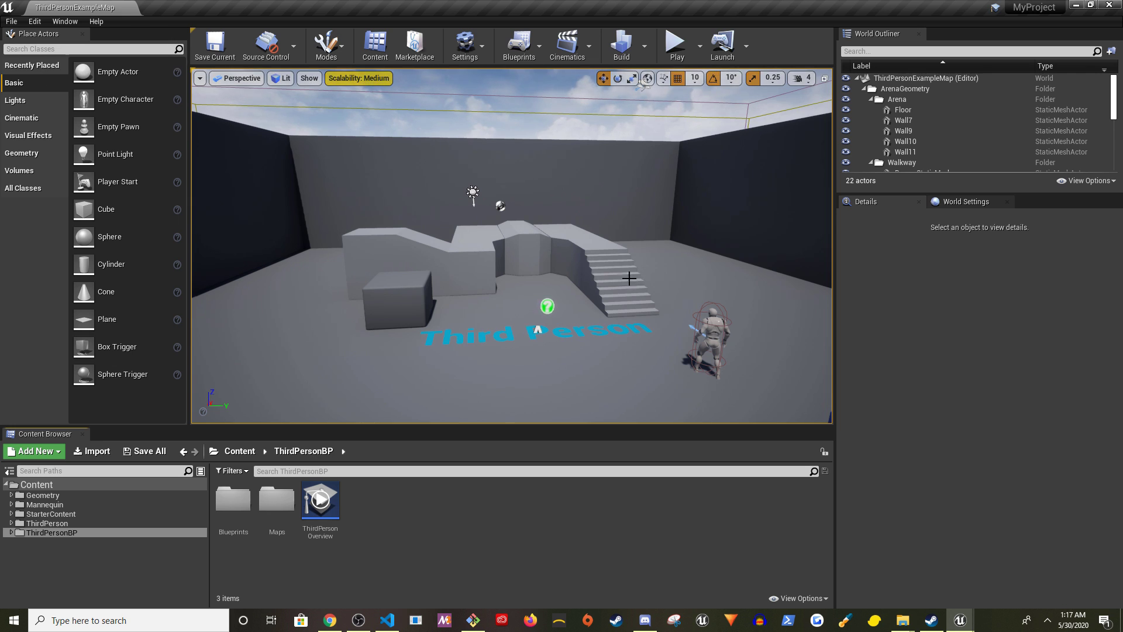
- Find the Volumetrics plugin under Built-In by searching 'volum' and enable it
left_click(34, 20)
left_click(53, 201)
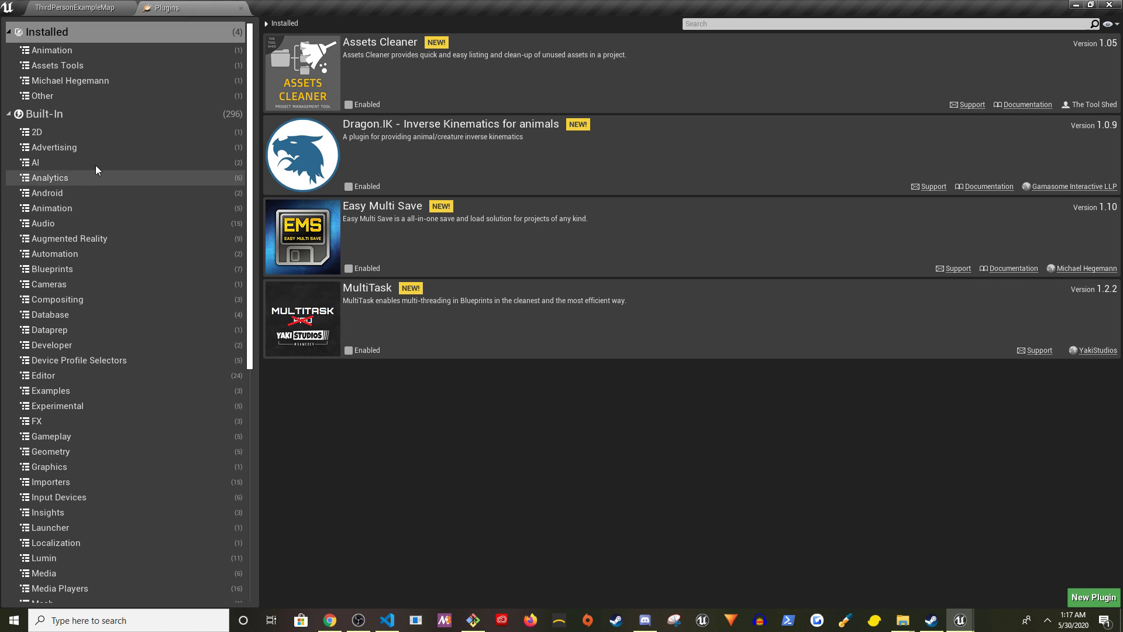
left_click(55, 112)
left_click(706, 23)
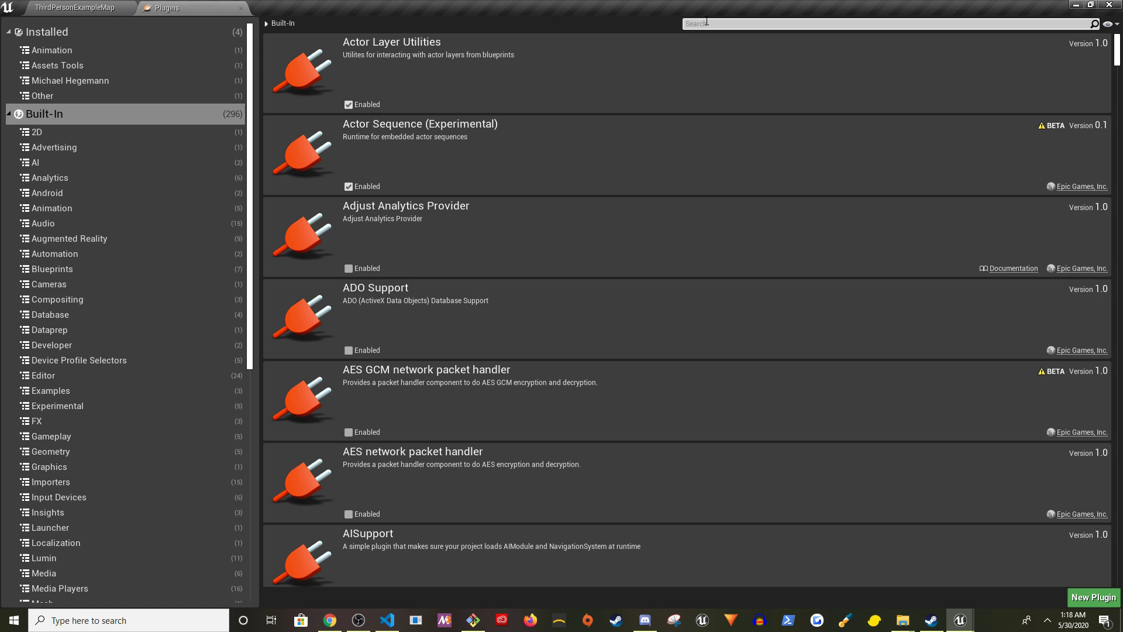
type("volum")
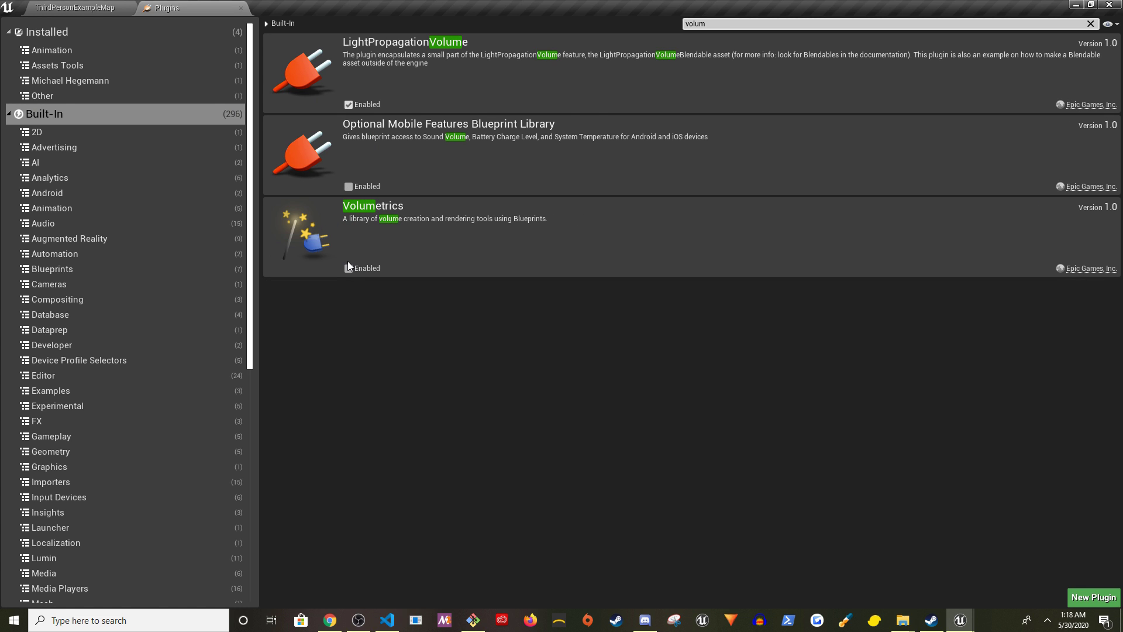
left_click(349, 268)
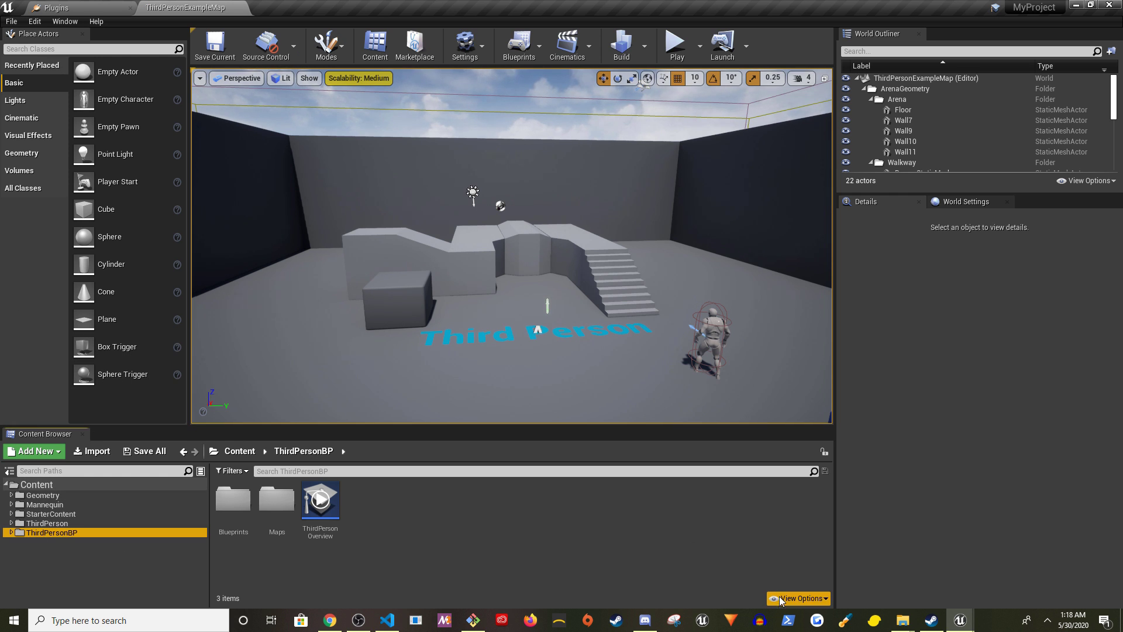
- Turn on Show Engine Content and expand Volumetrics Content to its Content and Tools folders
left_click(803, 601)
left_click(799, 453)
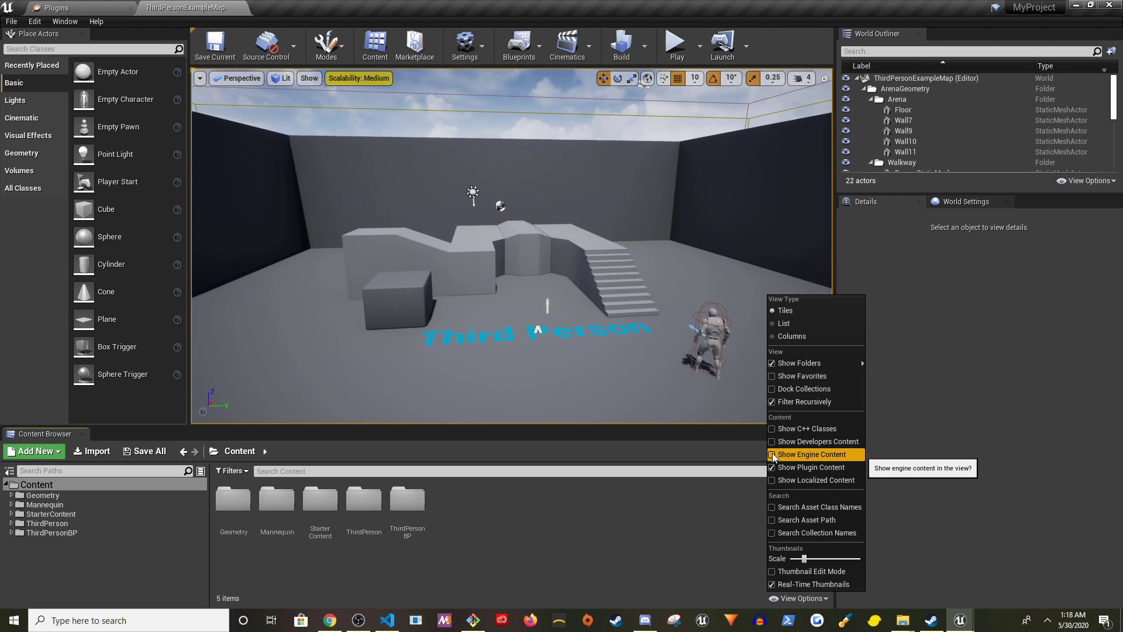
scroll(97, 544, "down", 10)
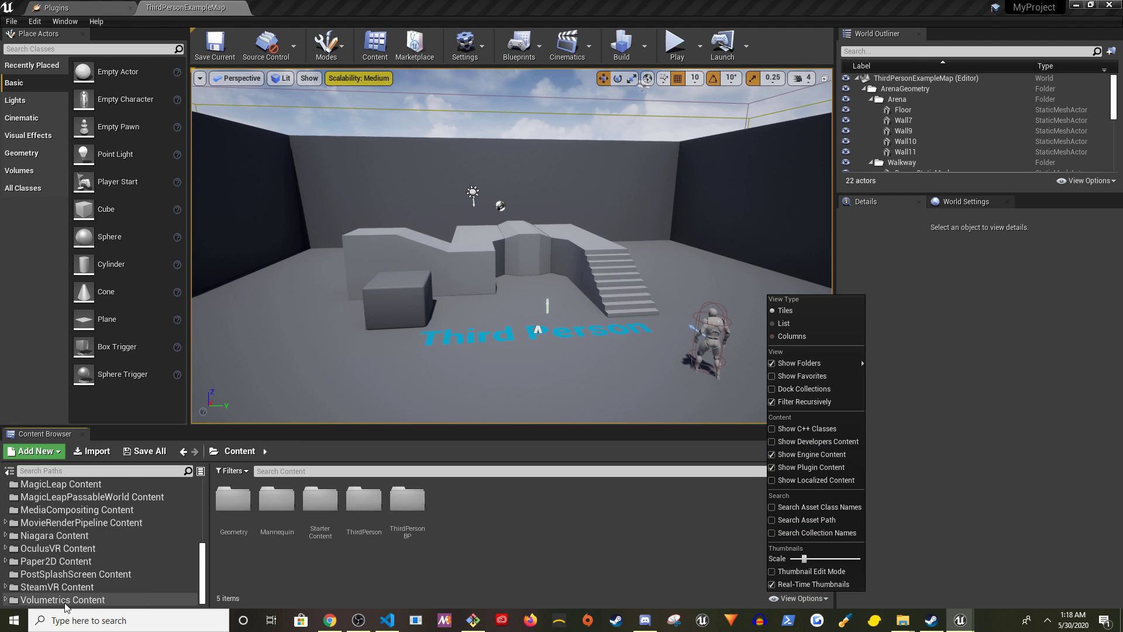
left_click(79, 601)
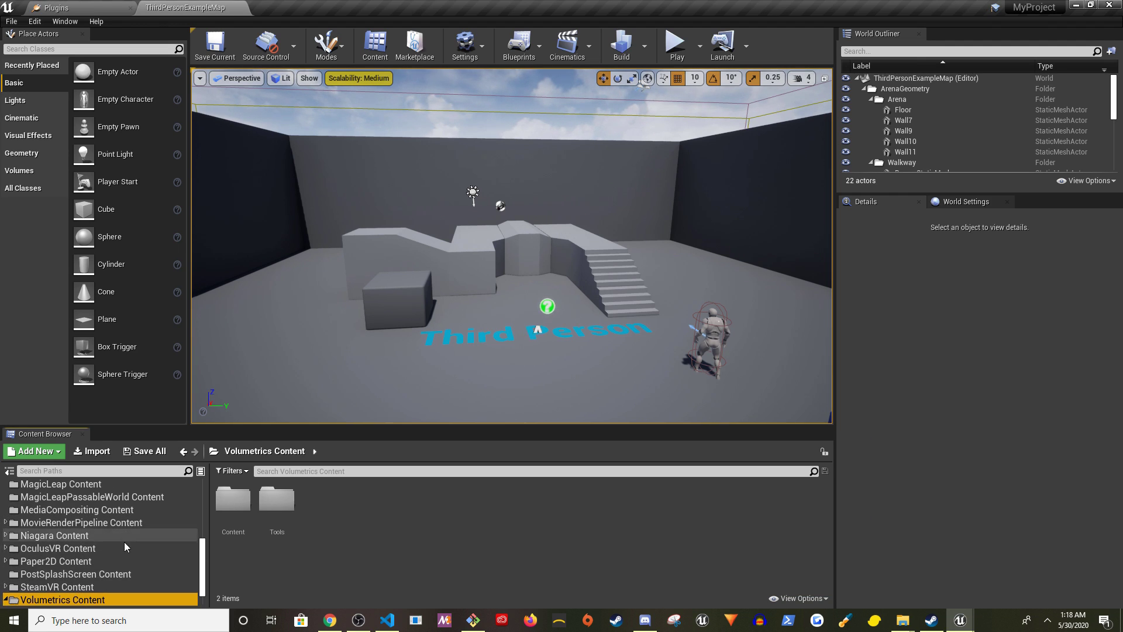
left_click(5, 600)
mouse_move(388, 381)
right_mouse_down()
mouse_move(498, 272)
mouse_move(543, 301)
right_mouse_up()
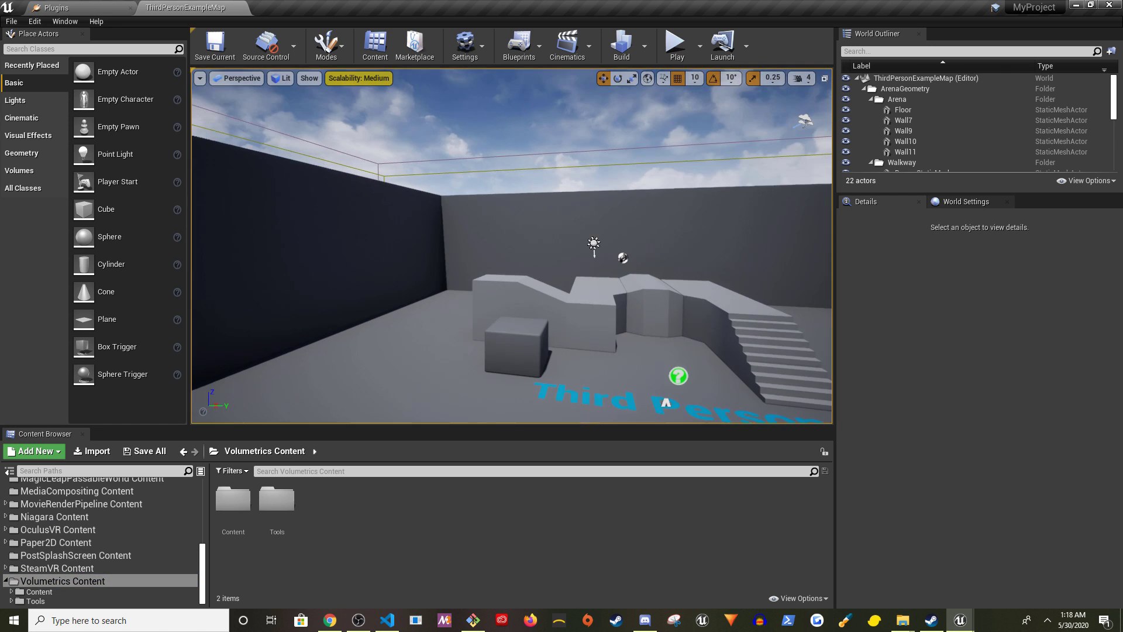
- Delete the arena walls
left_click(414, 237)
key("Delete")
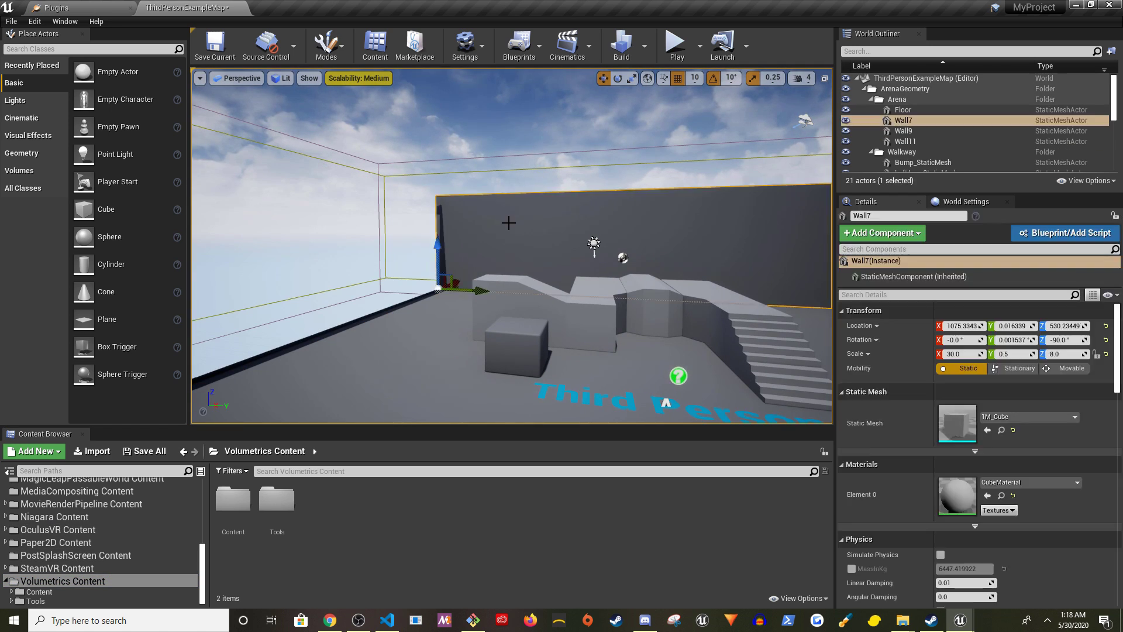
key("Delete")
right_click_drag(411, 236, 491, 263)
left_click(541, 225)
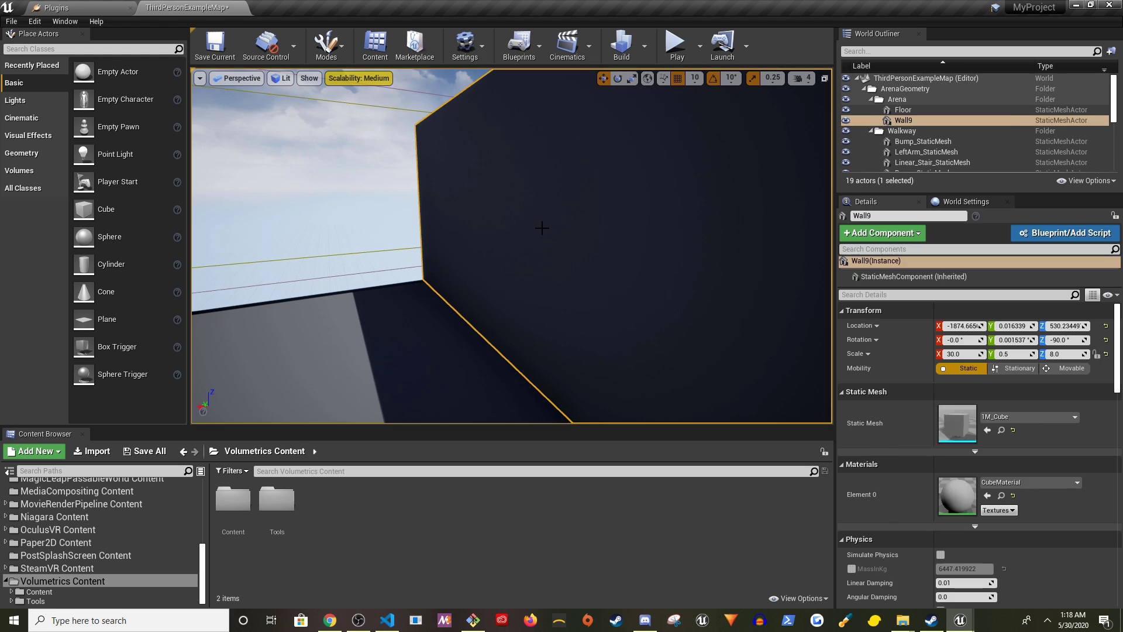
key("Delete")
- Delete the SkySphereBlueprint and the SkyLight
right_click_drag(541, 225, 552, 202)
left_click(499, 118)
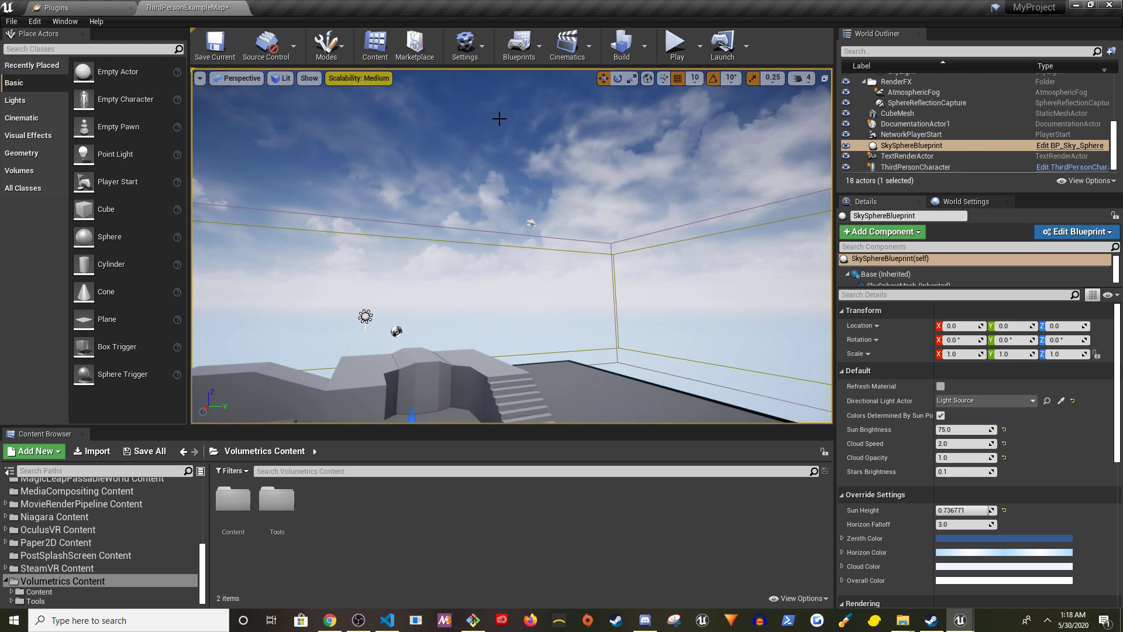
key("Delete")
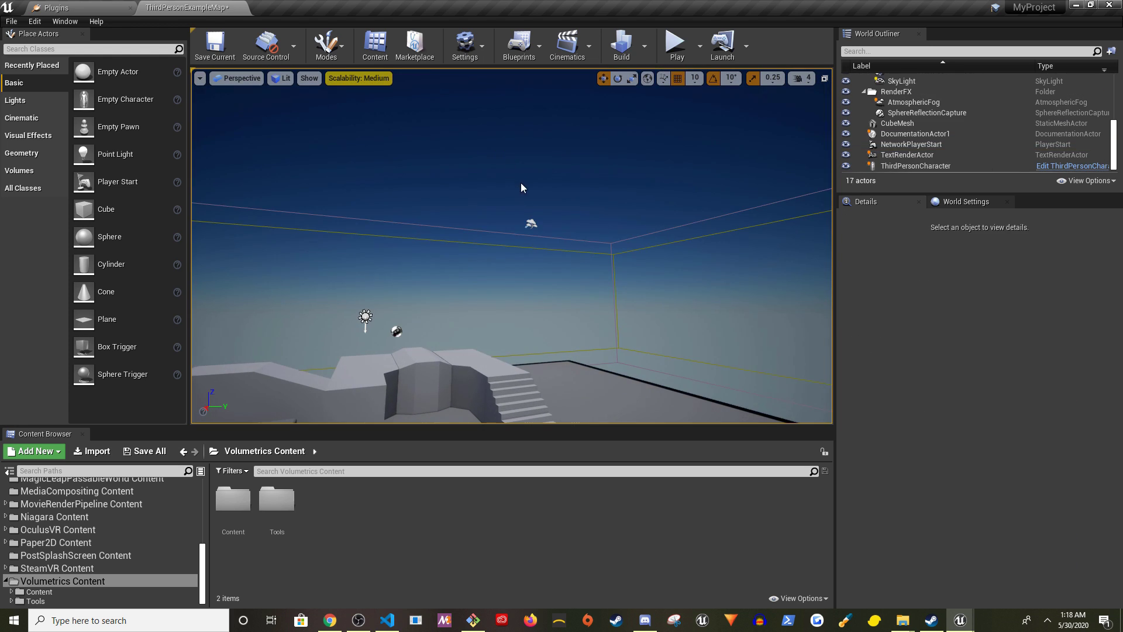
left_click(531, 223)
key("f")
left_click(899, 119)
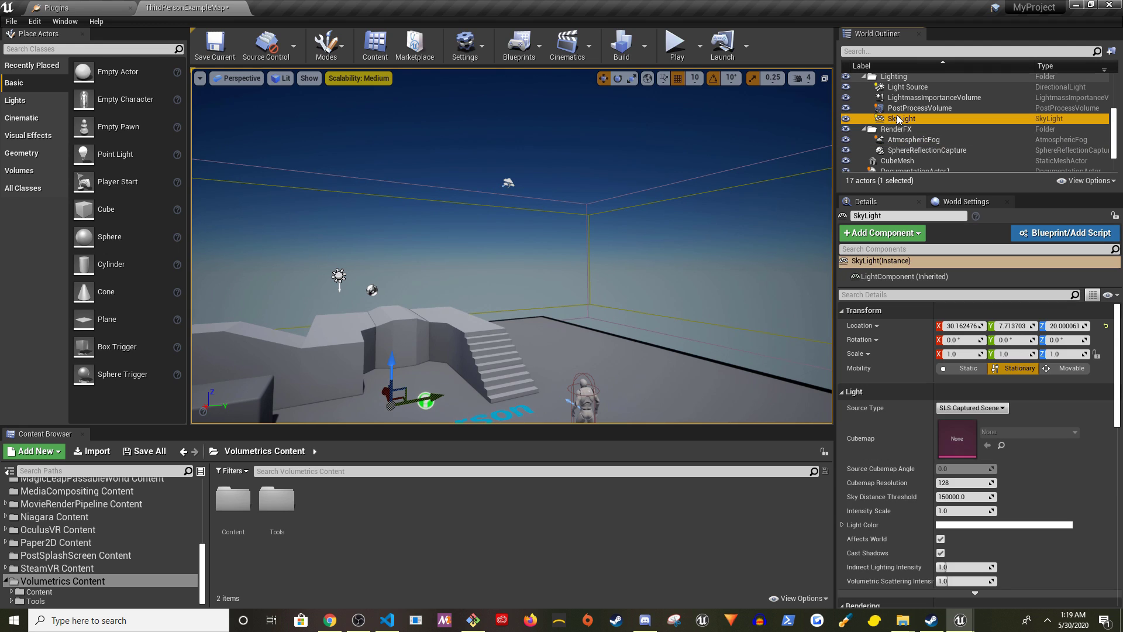
key("Delete")
scroll(947, 117, "up", 1)
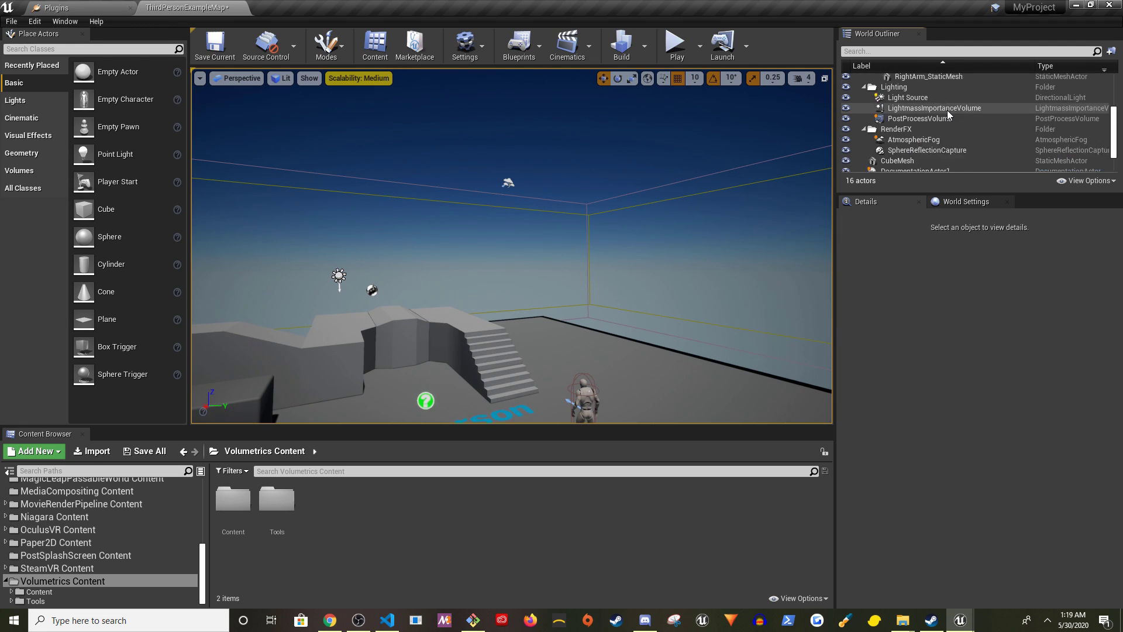
- Delete the directional sun light and the AtmosphericFog
left_click(910, 116)
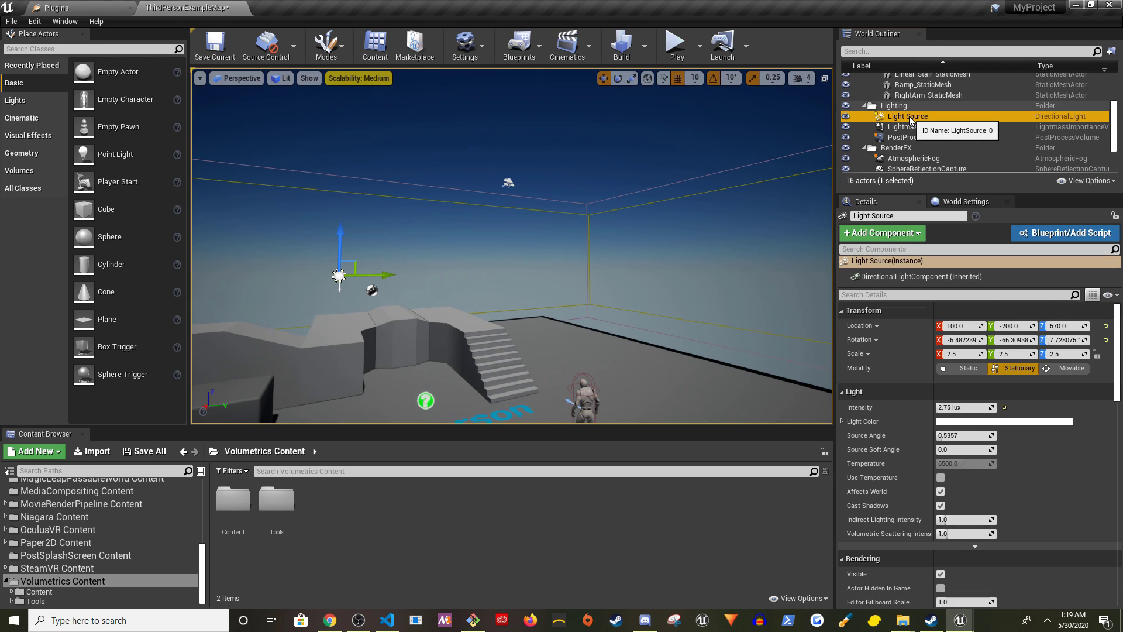
scroll(952, 131, "down", 3)
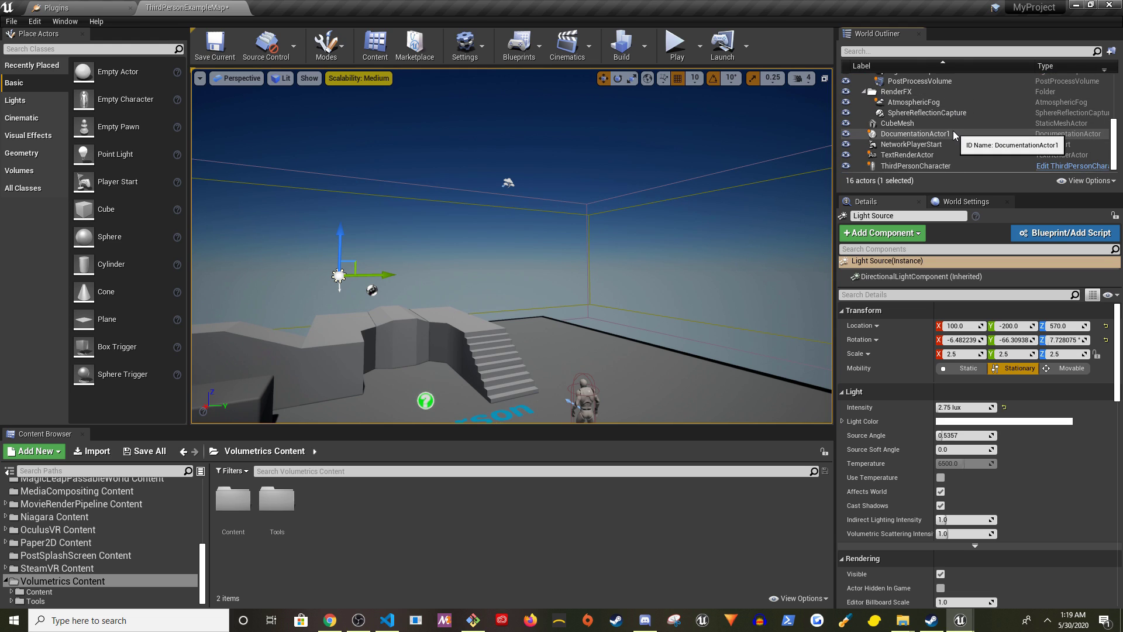
scroll(953, 131, "up", 3)
scroll(920, 133, "up", 2)
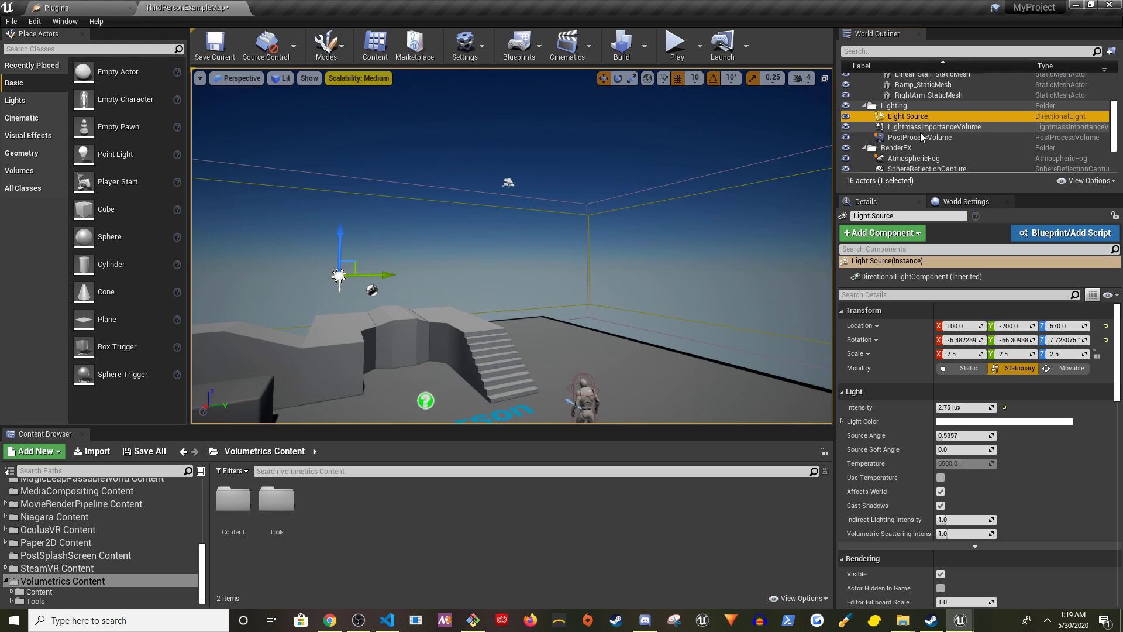
key("Delete")
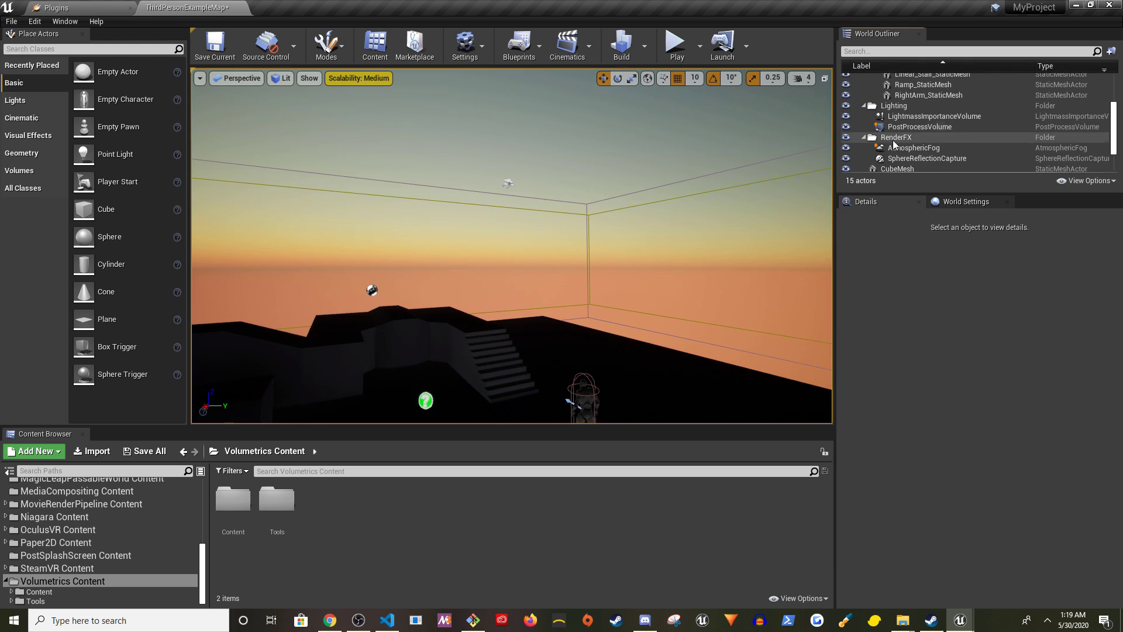
scroll(947, 129, "down", 1)
left_click(922, 130)
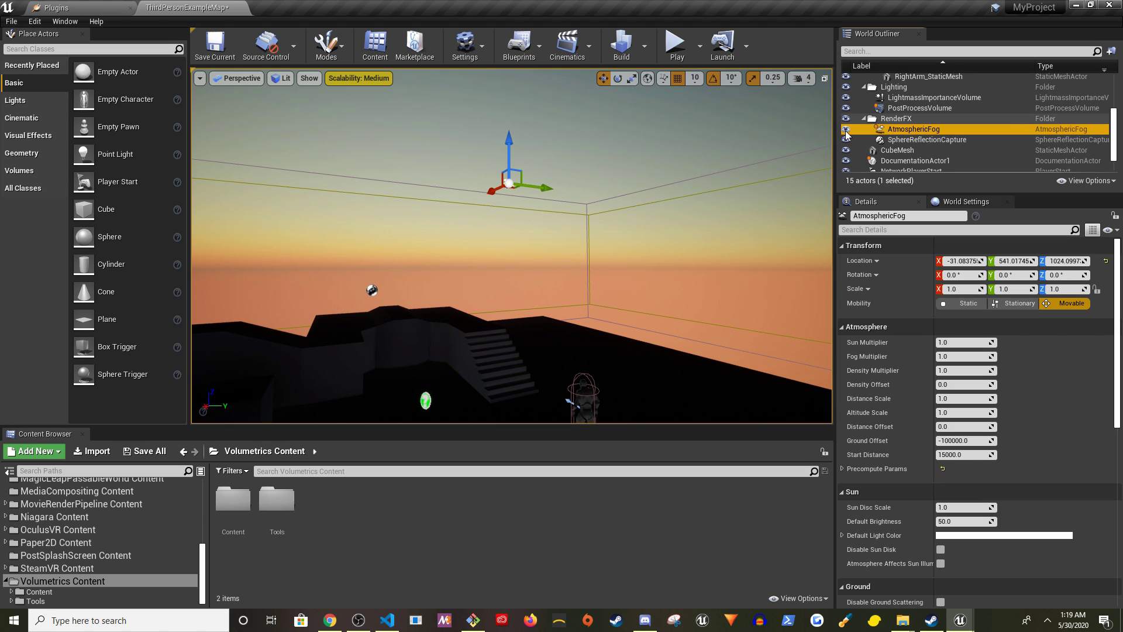
left_click(846, 130)
left_click(922, 140)
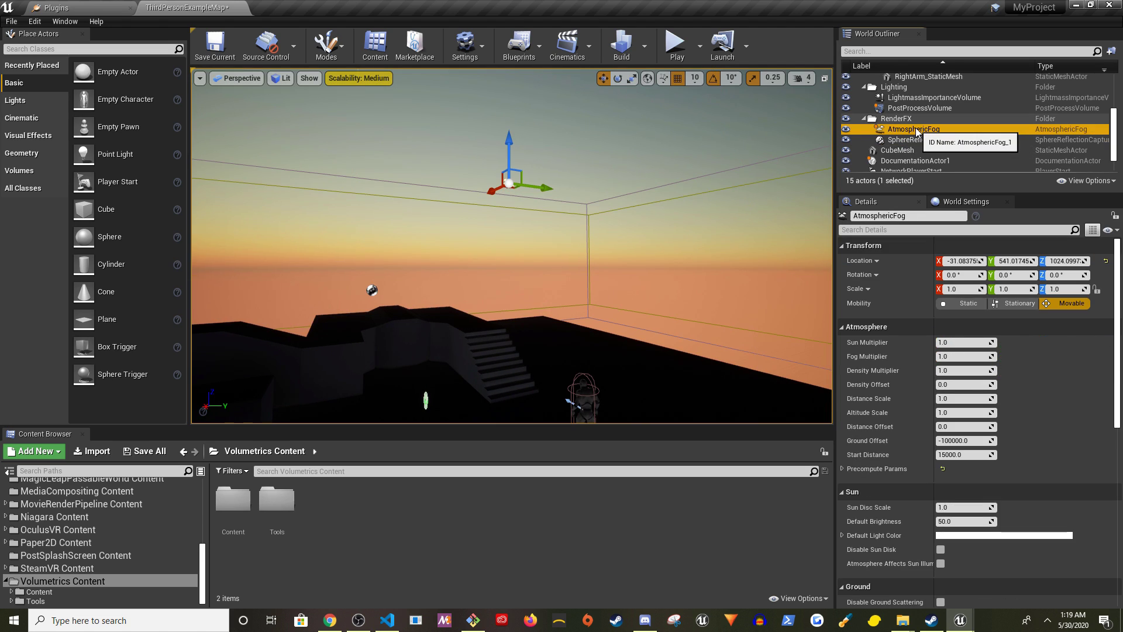
key("Delete")
scroll(982, 113, "up", 2)
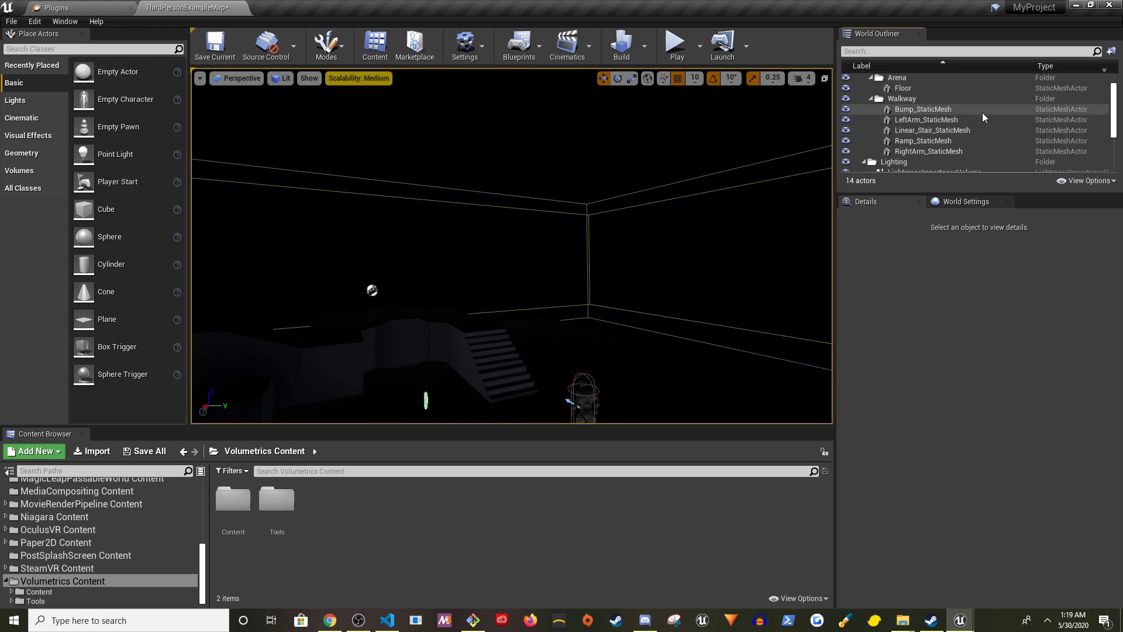
scroll(982, 112, "up", 3)
scroll(983, 109, "down", 3)
scroll(983, 112, "down", 2)
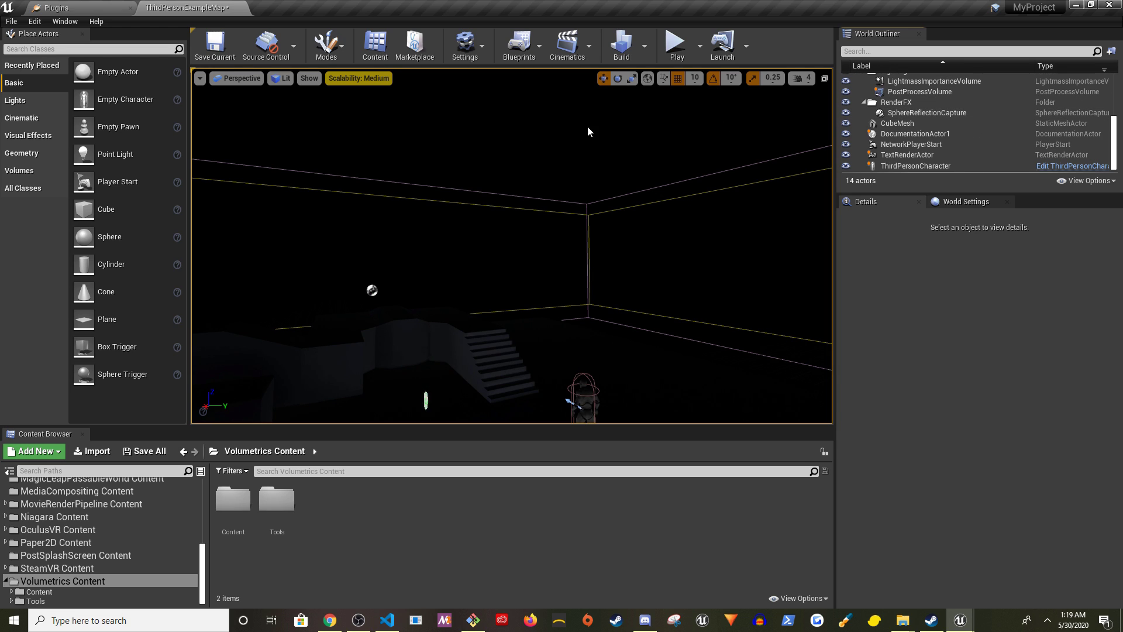
- Place a Sky Atmosphere actor in the level at location 0, 0, 100
left_click(30, 102)
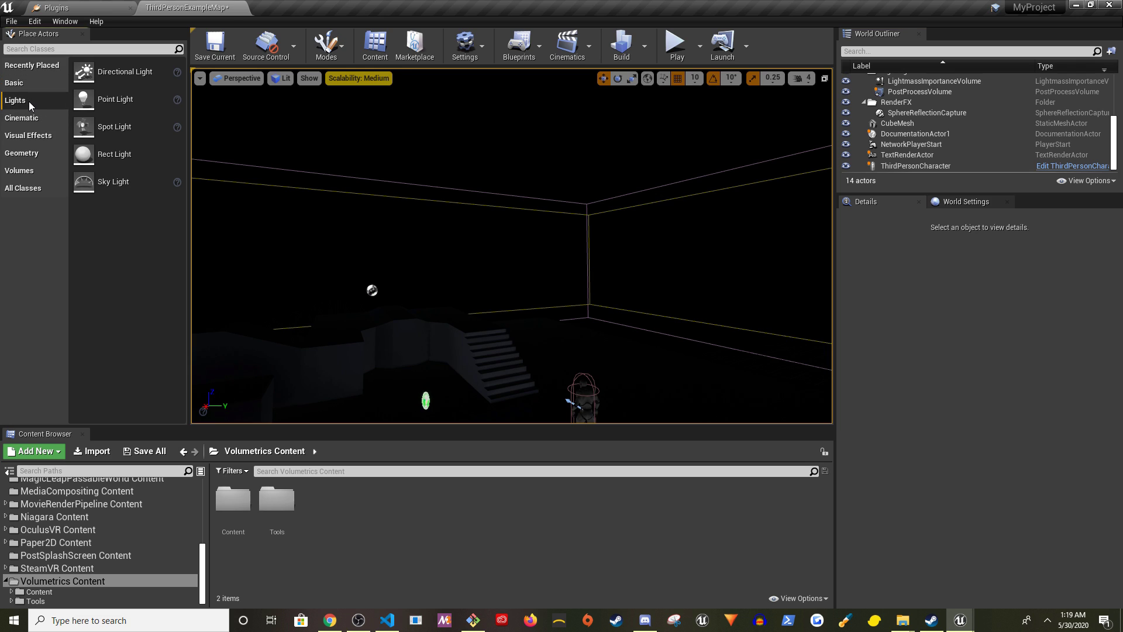
left_click(22, 83)
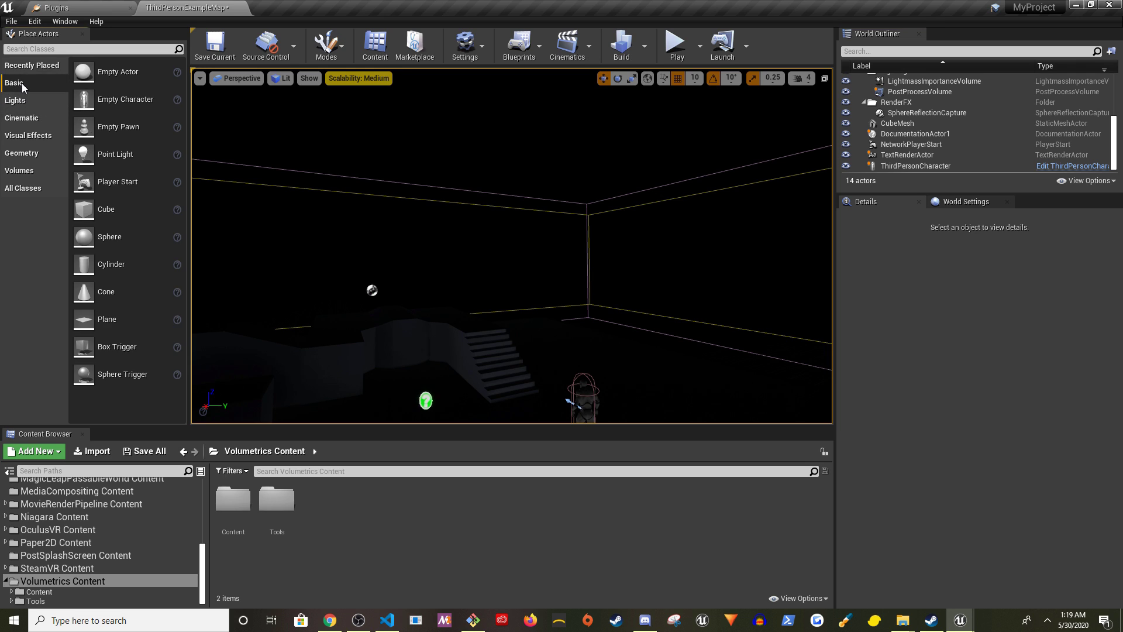
left_click(85, 50)
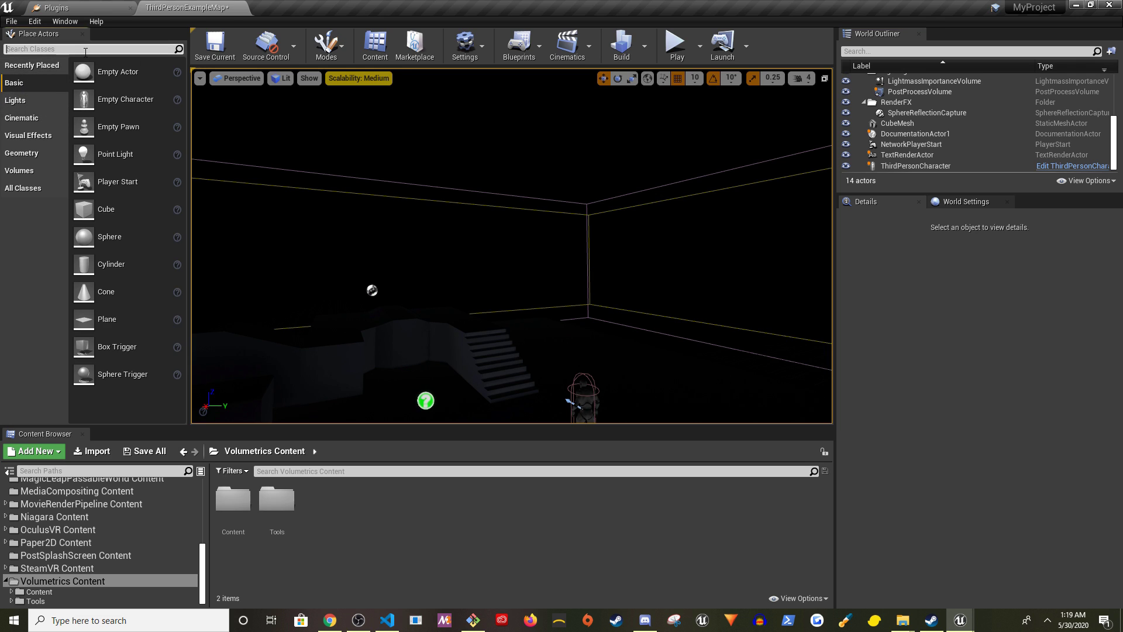
type("sky")
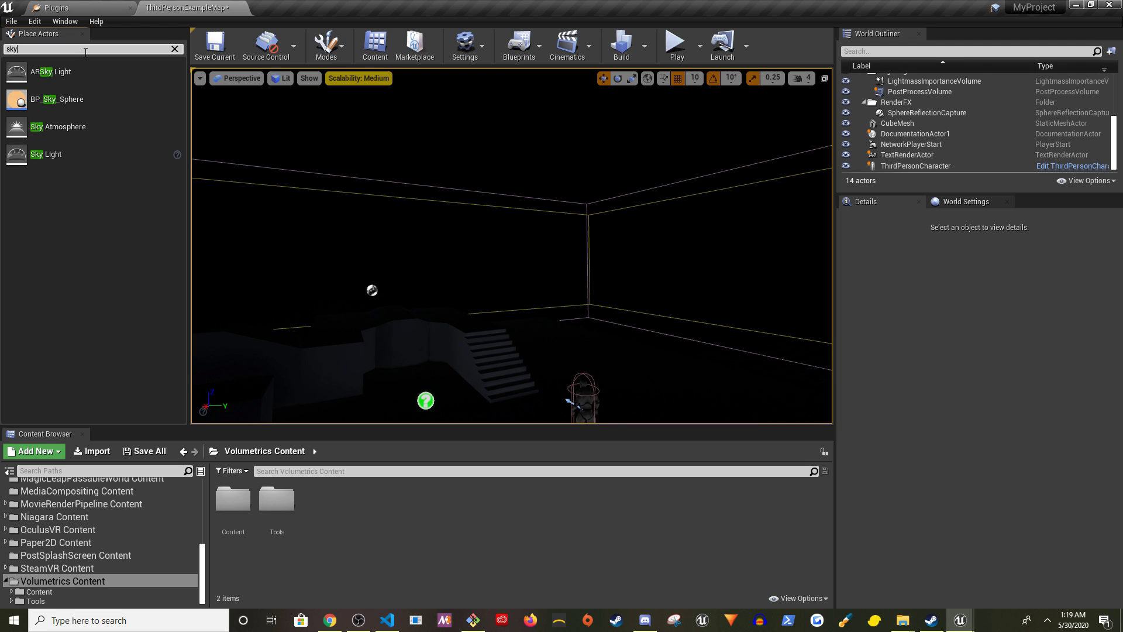
left_click_drag(57, 126, 373, 170)
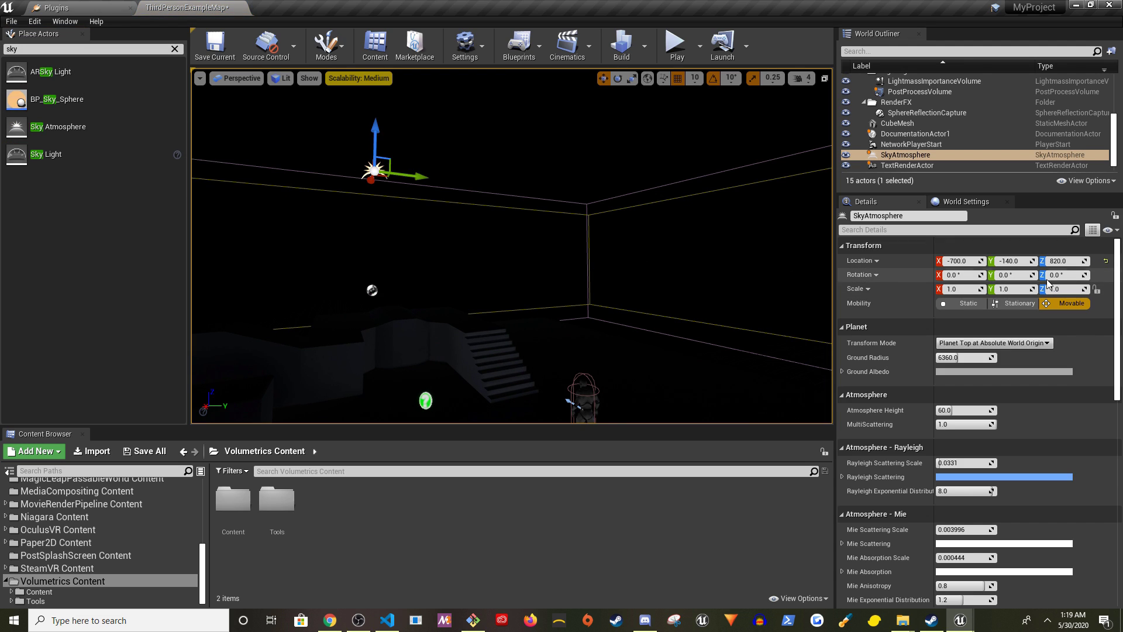
left_click(1107, 260)
type("100")
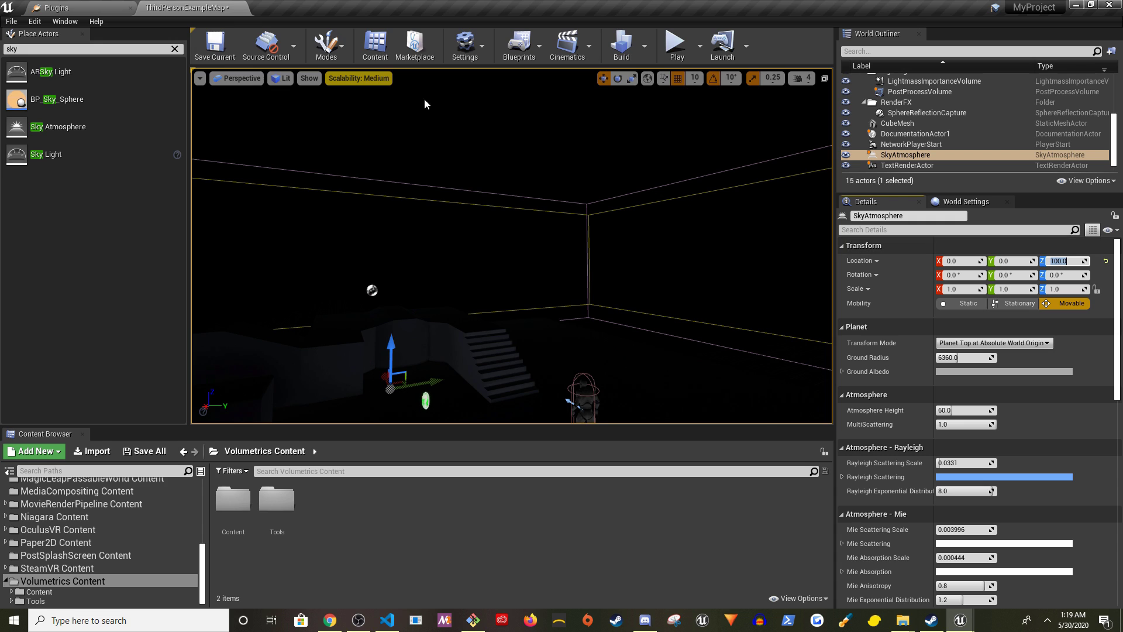
left_click(146, 49)
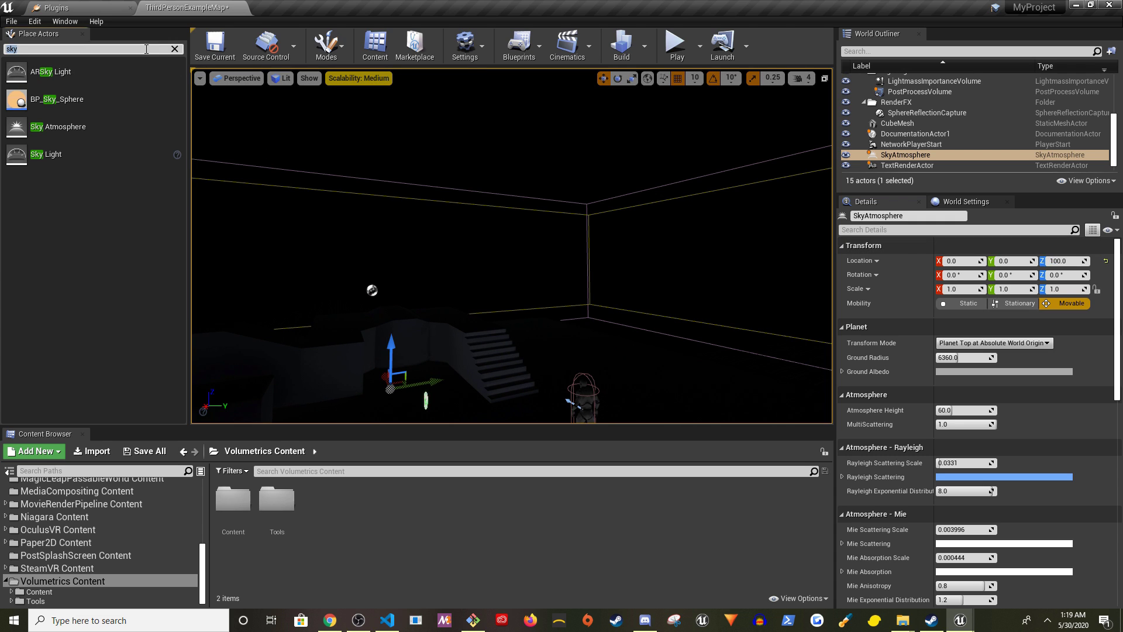
type("direction")
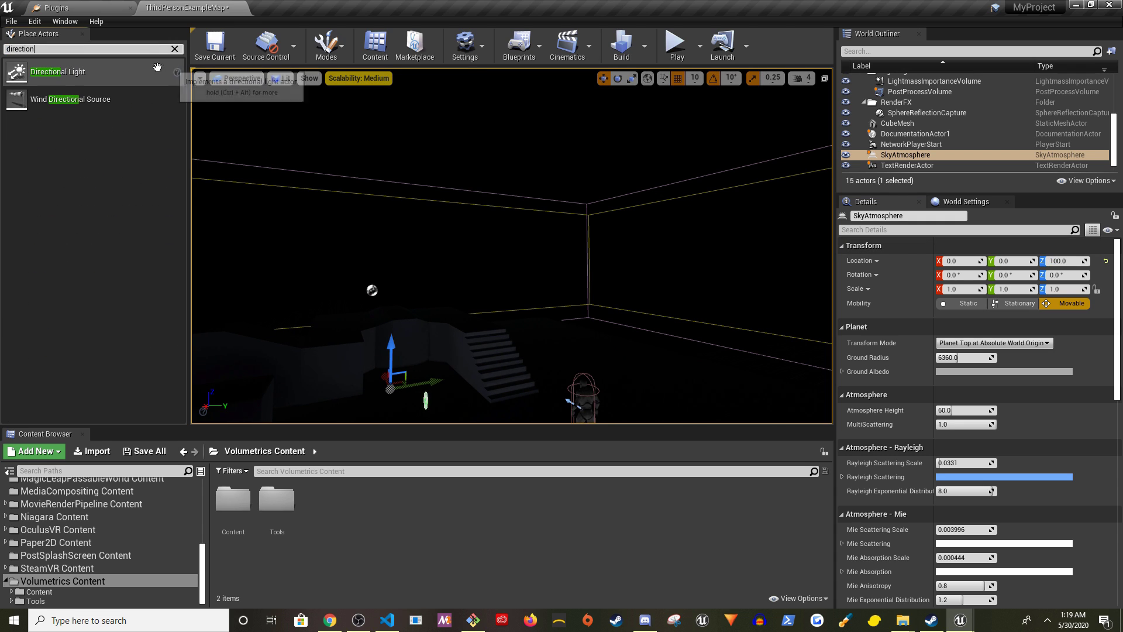
- Add a directional light at location 0, 0, 100 and name it Sun
left_click_drag(57, 71, 404, 136)
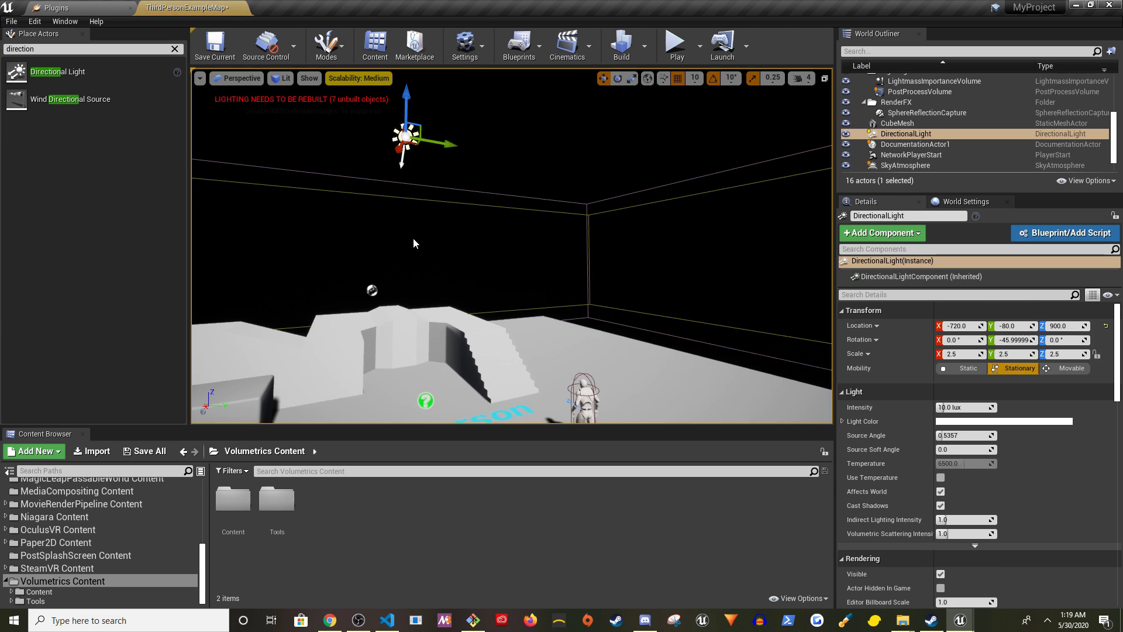
left_click(1106, 325)
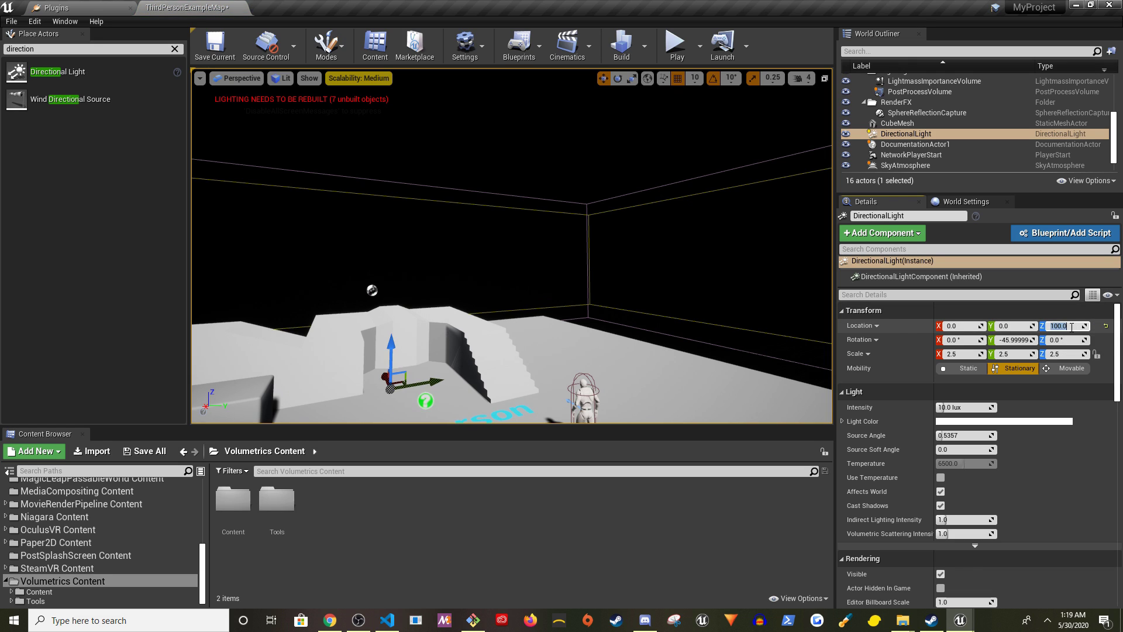
left_click(907, 135)
left_click(906, 135)
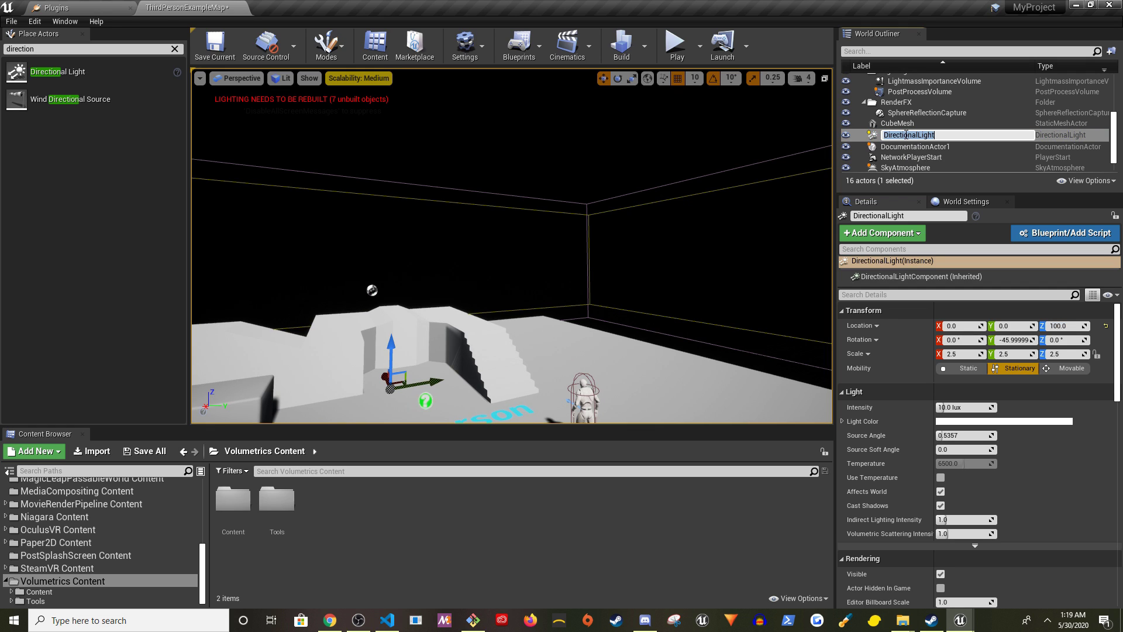
type("Sun")
key("Return")
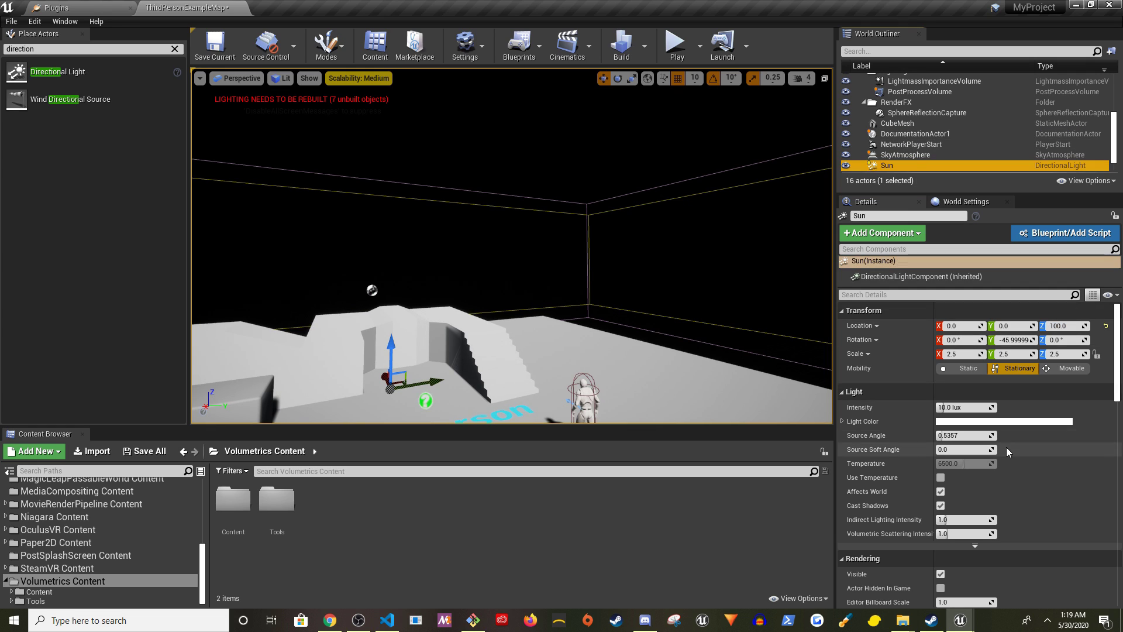
scroll(1006, 447, "down", 2)
scroll(1044, 432, "down", 2)
scroll(1042, 433, "down", 2)
scroll(1042, 432, "down", 1)
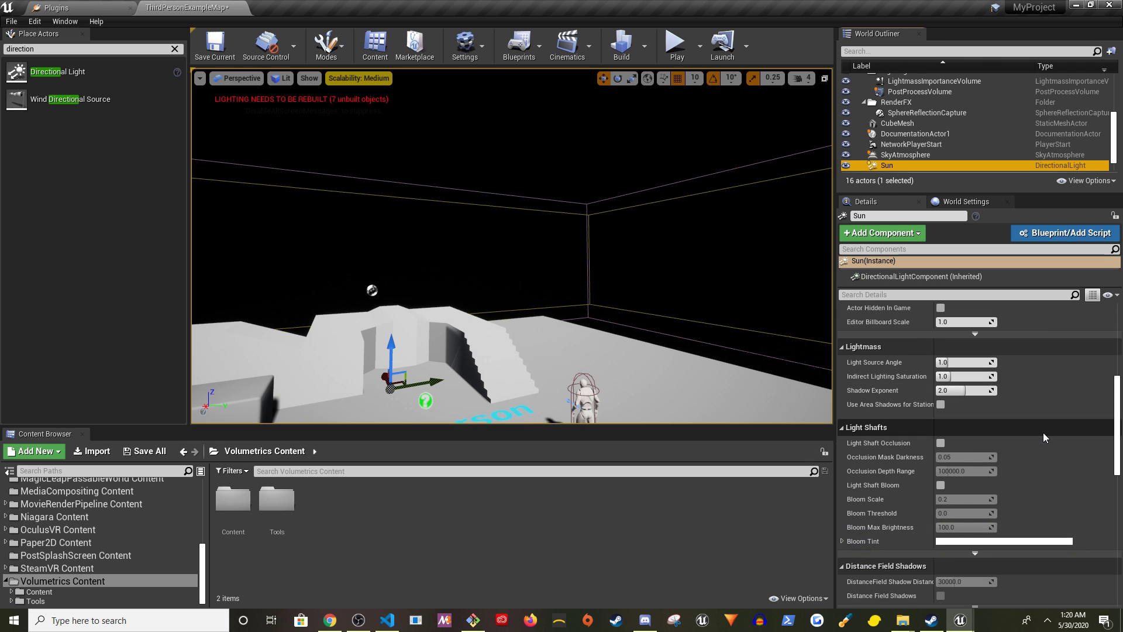
scroll(897, 416, "down", 2)
scroll(899, 416, "down", 2)
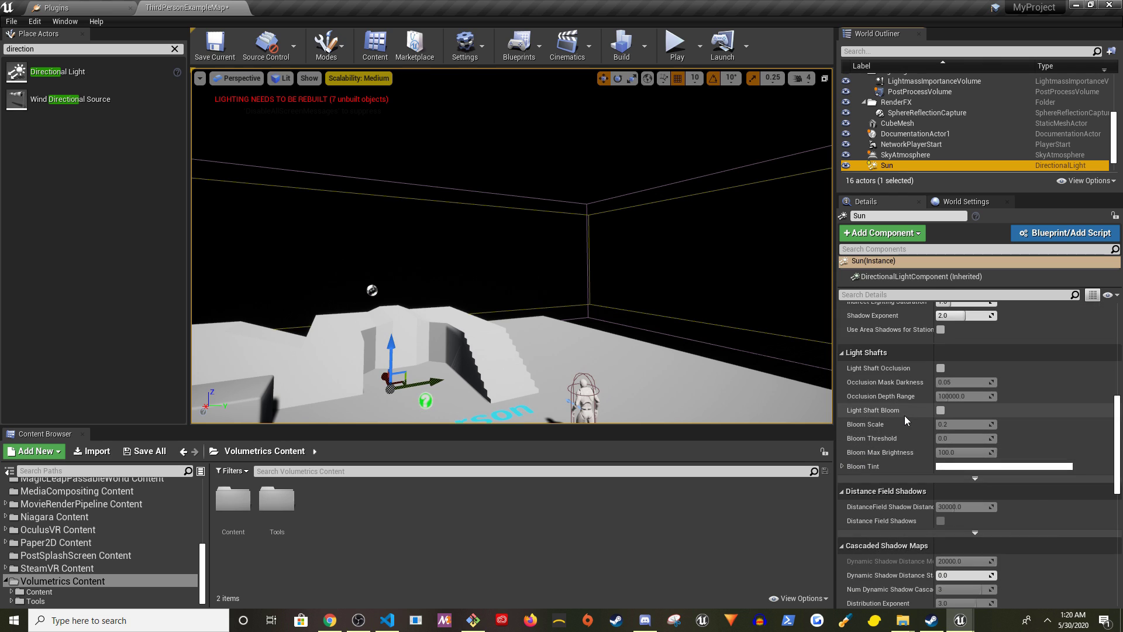
scroll(905, 415, "down", 2)
scroll(910, 415, "down", 2)
scroll(909, 415, "down", 1)
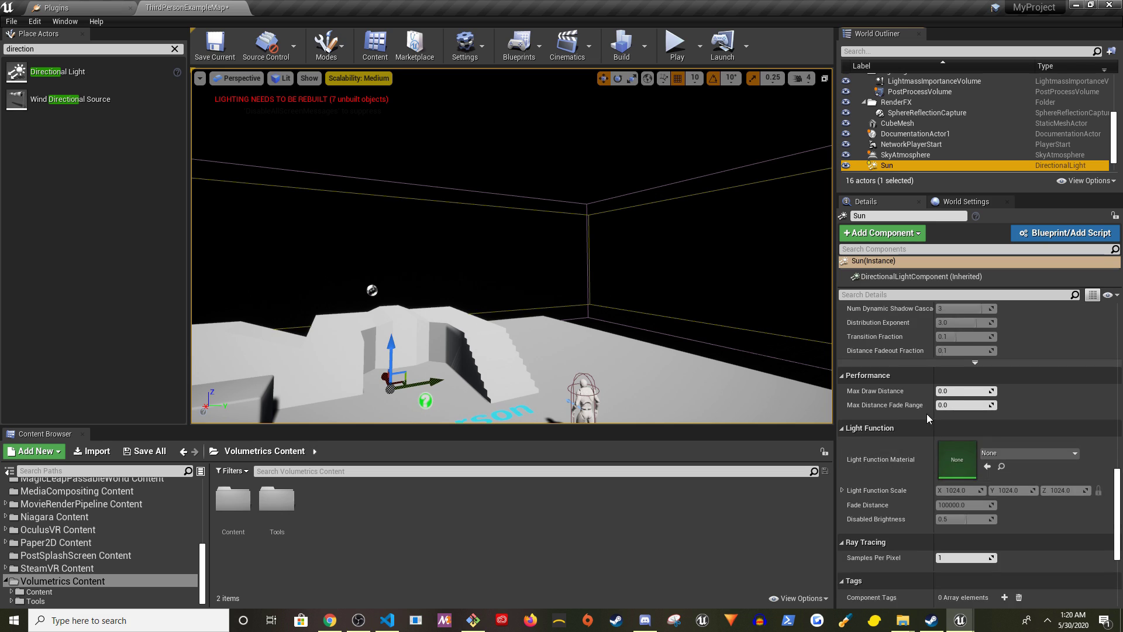
scroll(926, 413, "up", 6)
scroll(926, 413, "up", 4)
scroll(927, 413, "up", 2)
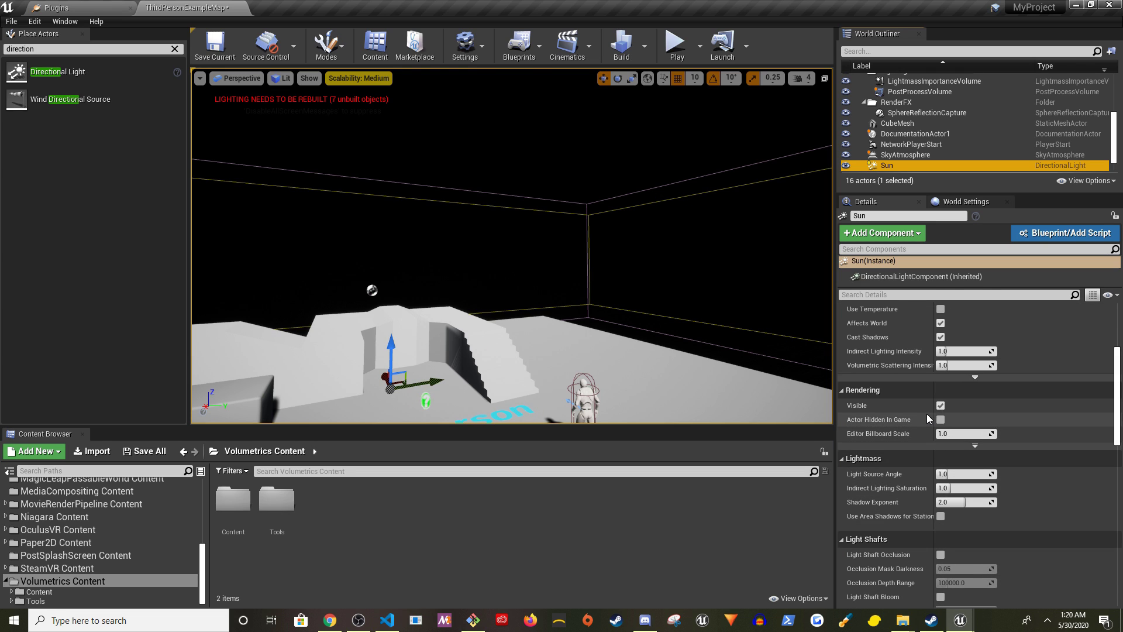
- Enable Atmosphere / Fog Sun Light on Sun so the sky turns blue
left_click(972, 376)
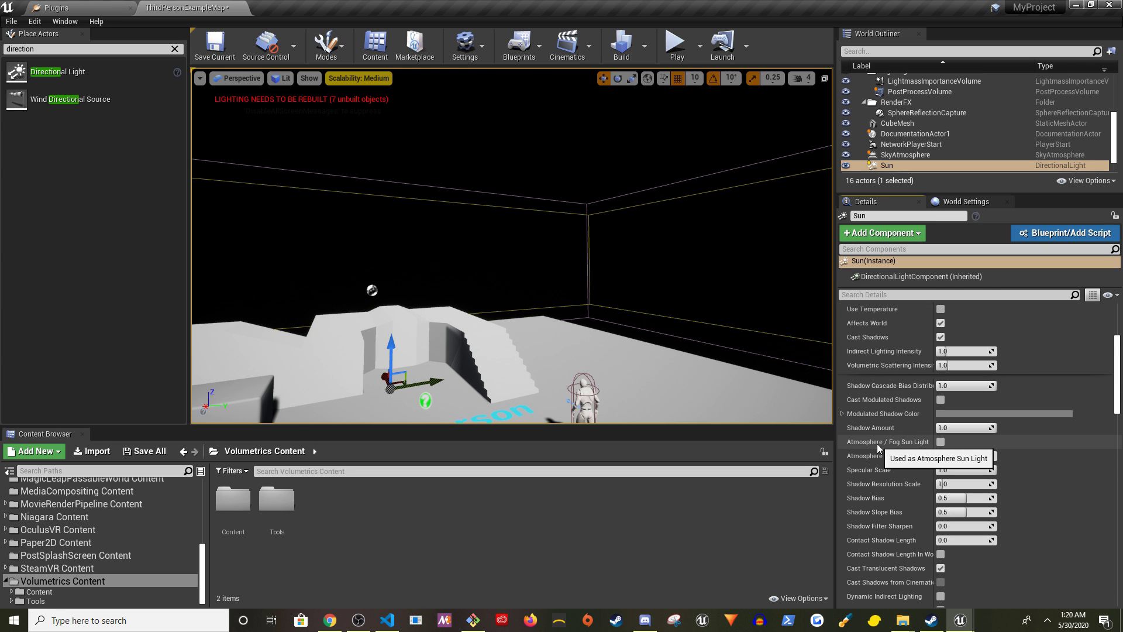
left_click(941, 442)
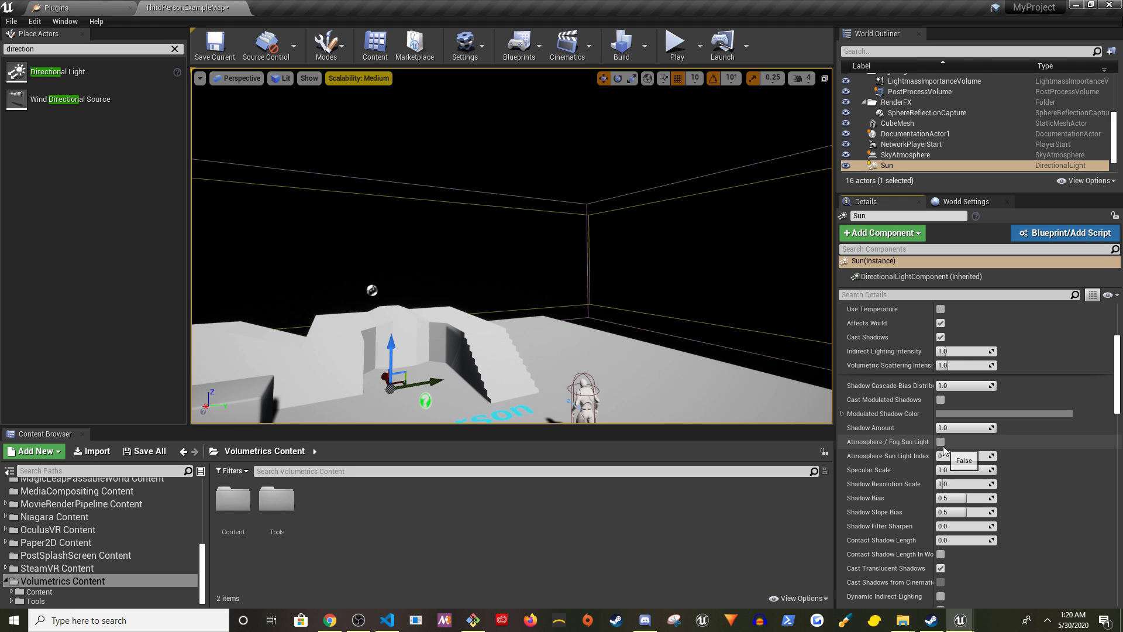
right_click_drag(527, 263, 527, 201)
right_click_drag(511, 246, 511, 289)
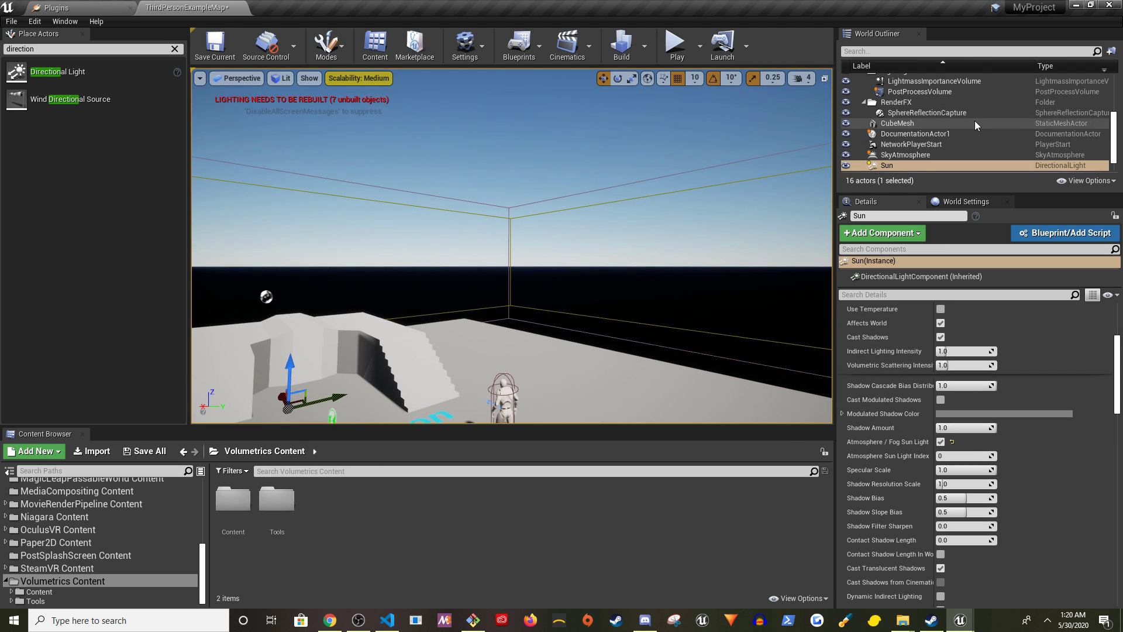
scroll(980, 143, "down", 1)
left_click(896, 147)
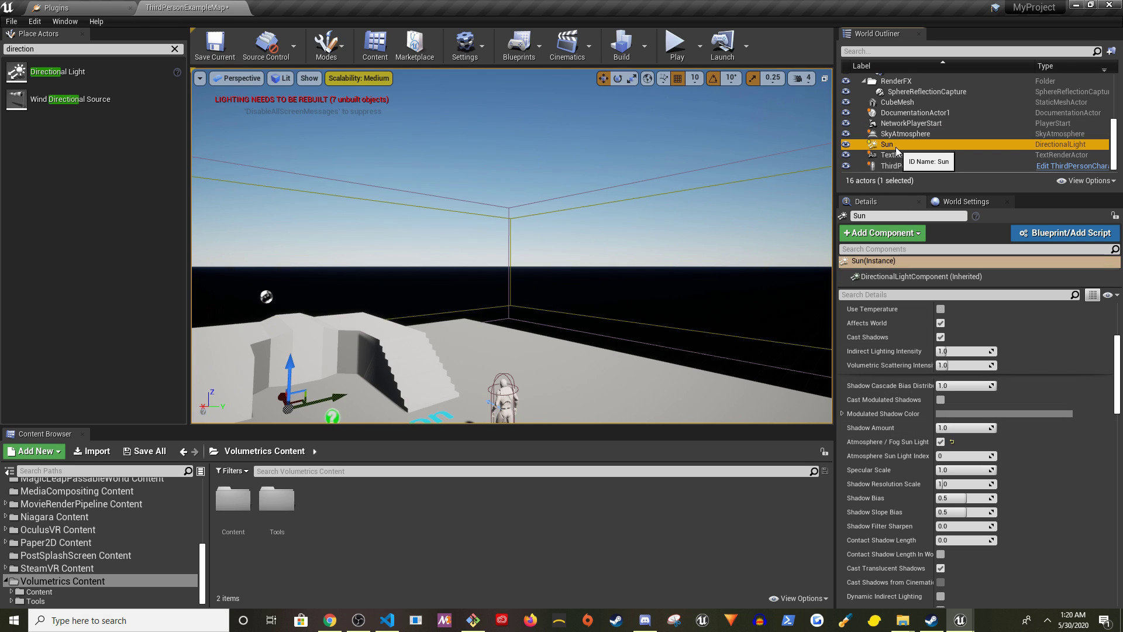
- Duplicate Sun and rename the copy Moon
key("ctrl+d")
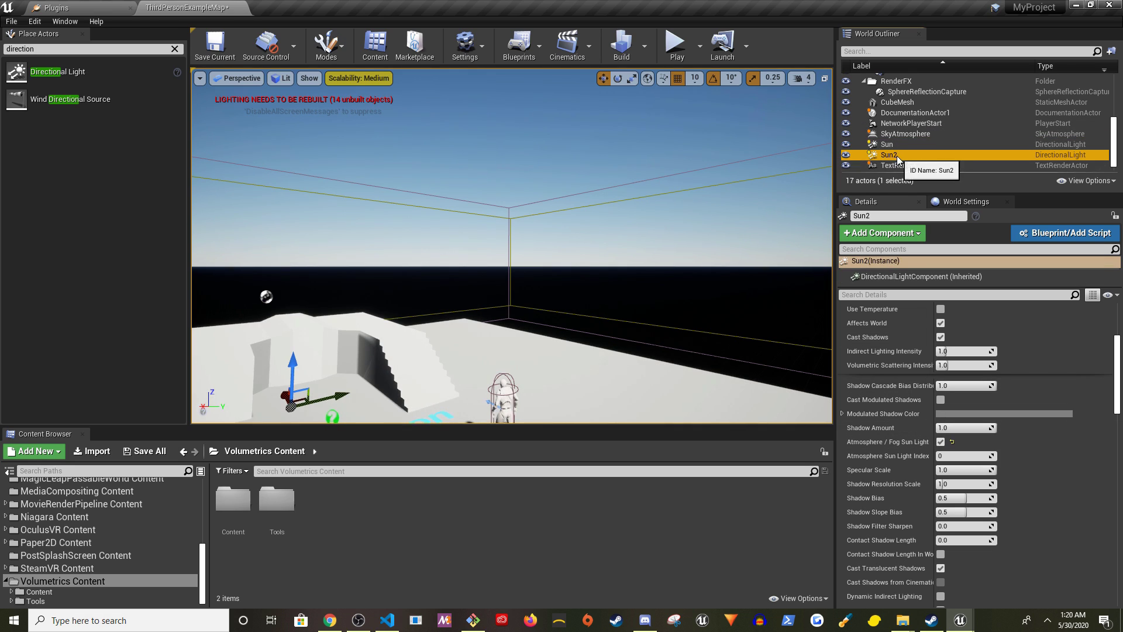
left_click(897, 157)
type("Moo")
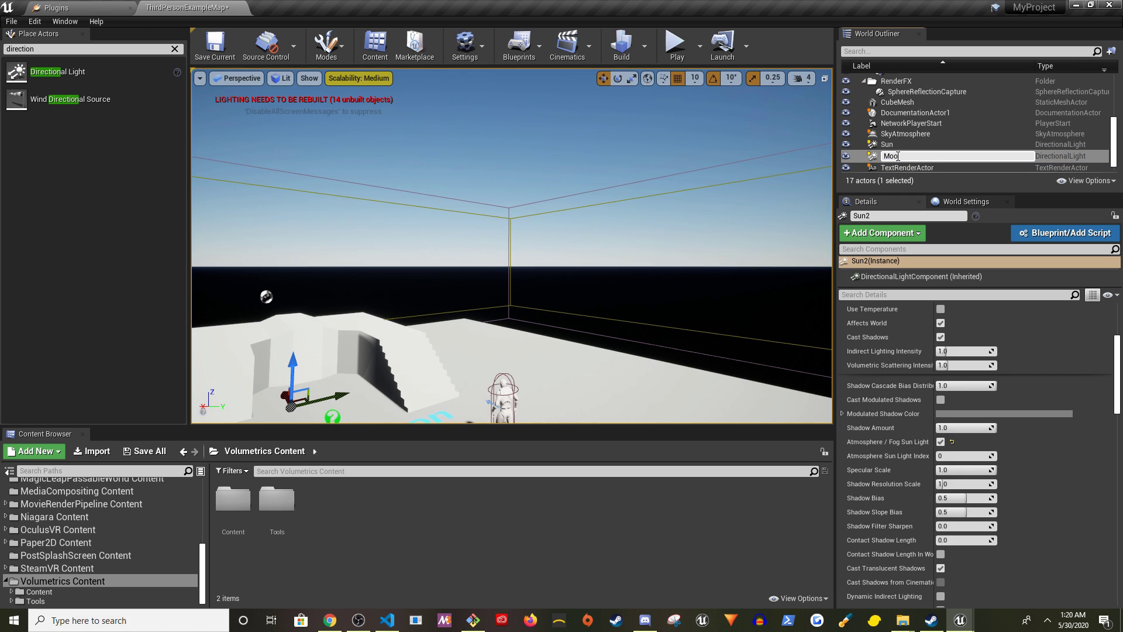
type("n")
key("Return")
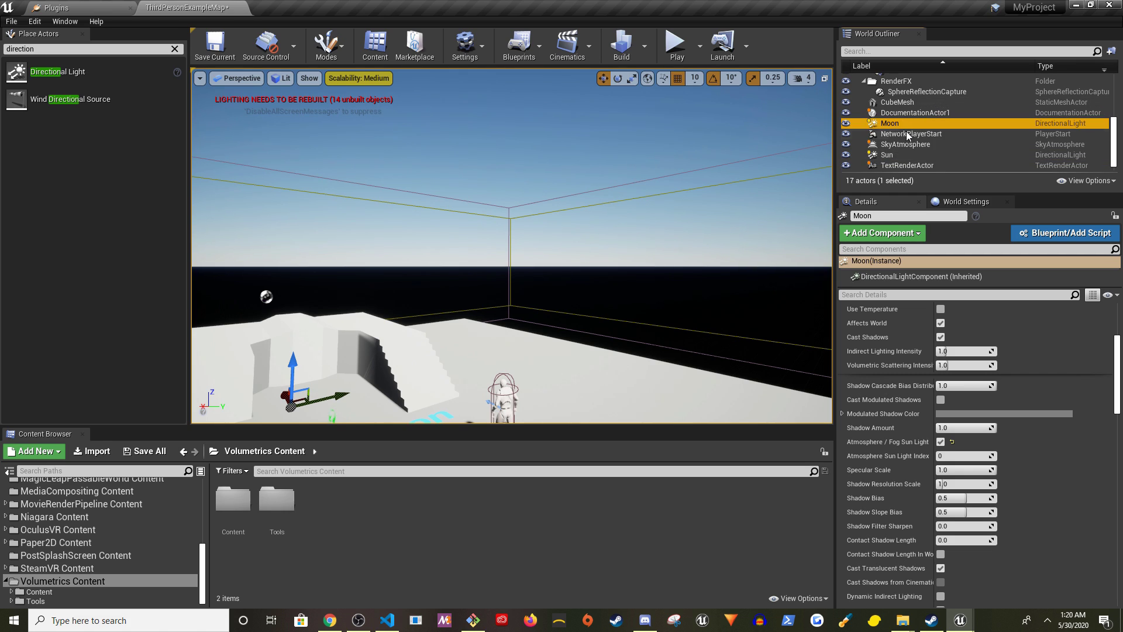
- Set Sun's Atmosphere Sun Light Index to 1, revealing the sun disc
left_click(894, 156)
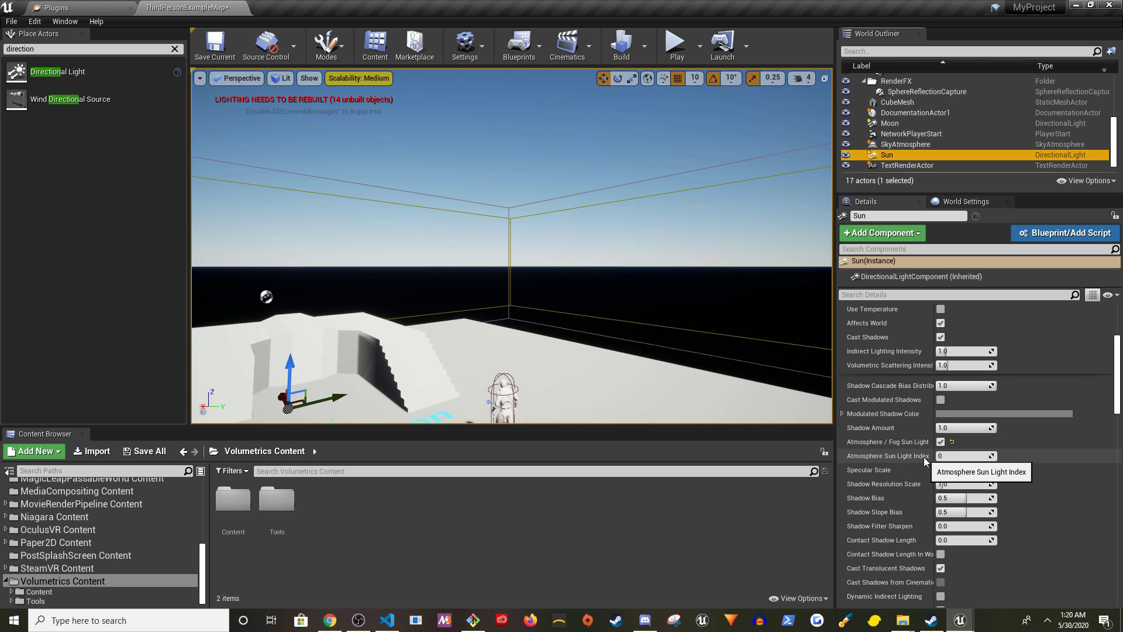
left_click(957, 455)
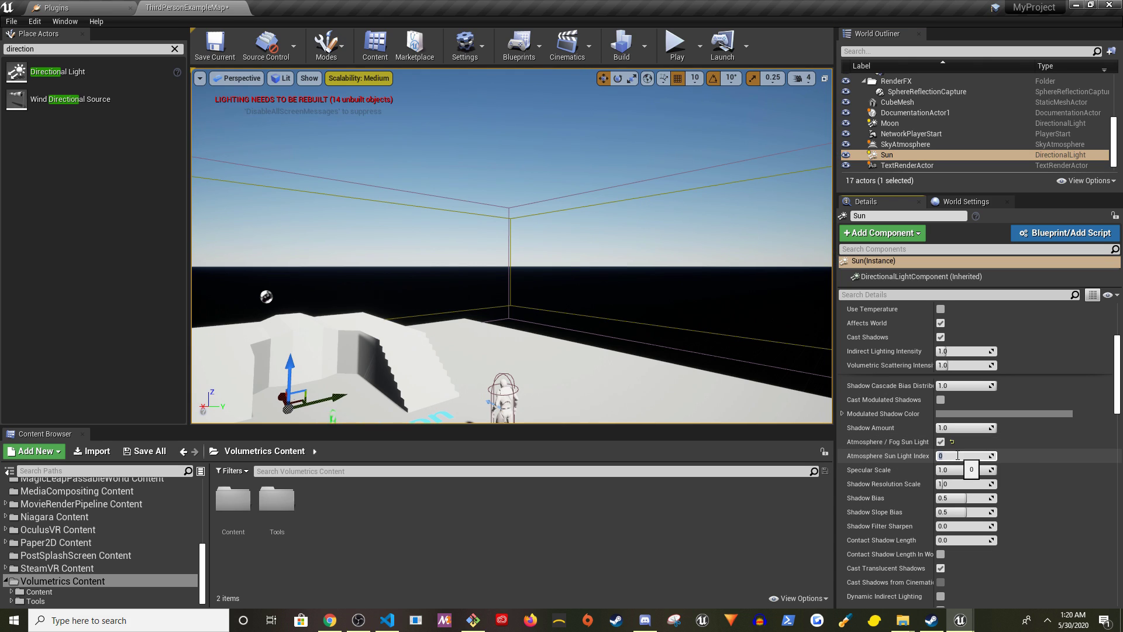
type("1")
key("Return")
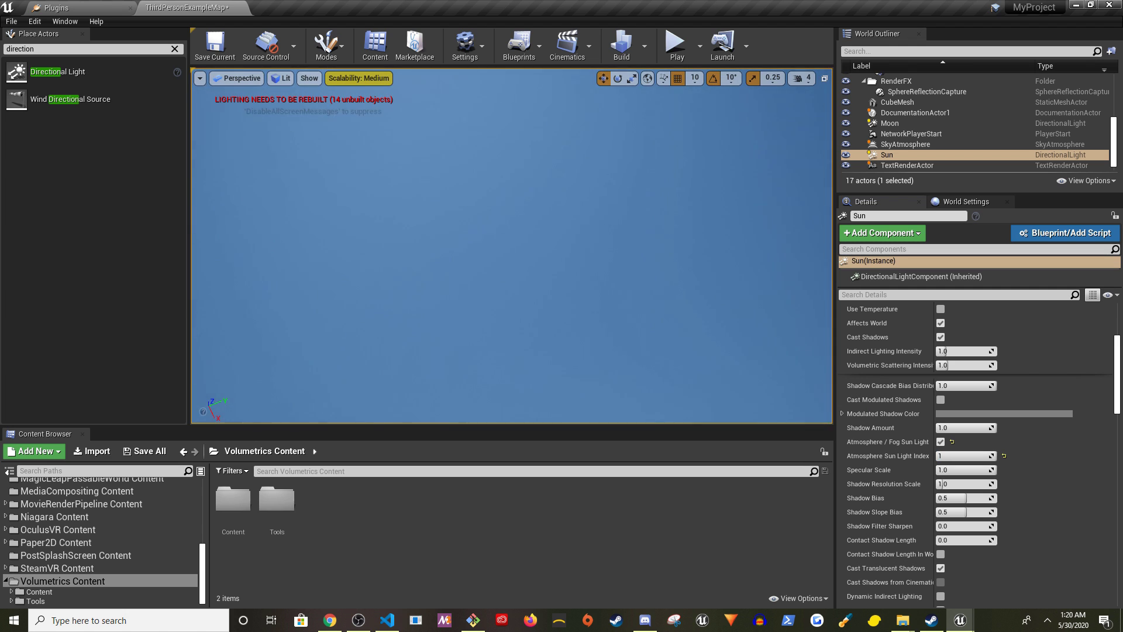
right_click_drag(651, 282, 652, 282)
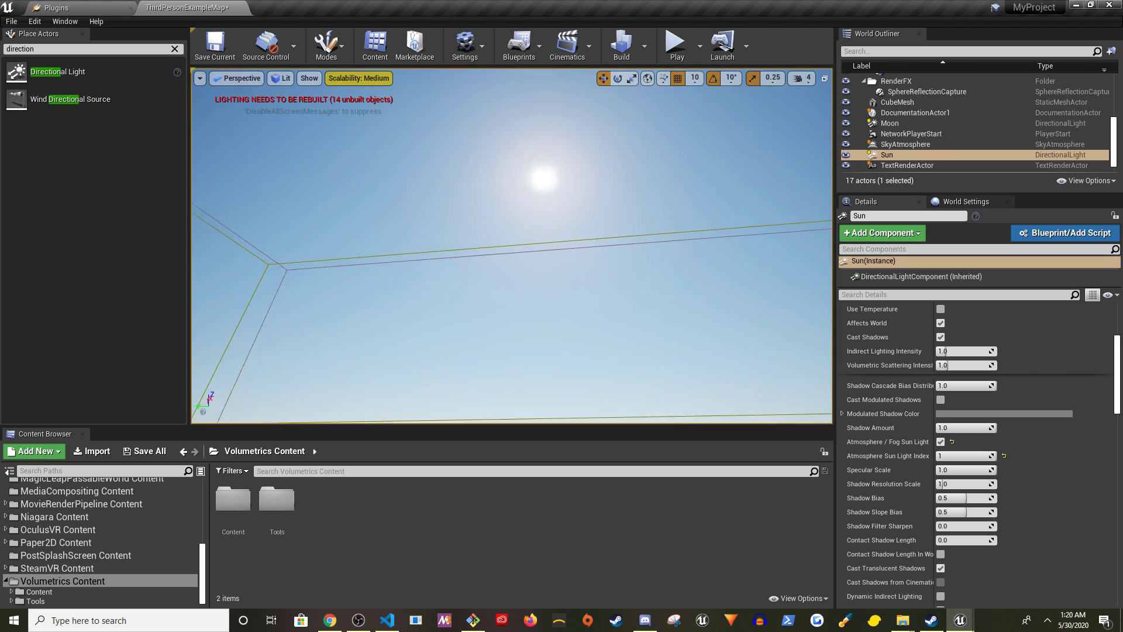
right_click_drag(744, 298, 744, 299)
- Set Moon's rotation Y to -80 degrees, adding a second bright disc
left_click(850, 156)
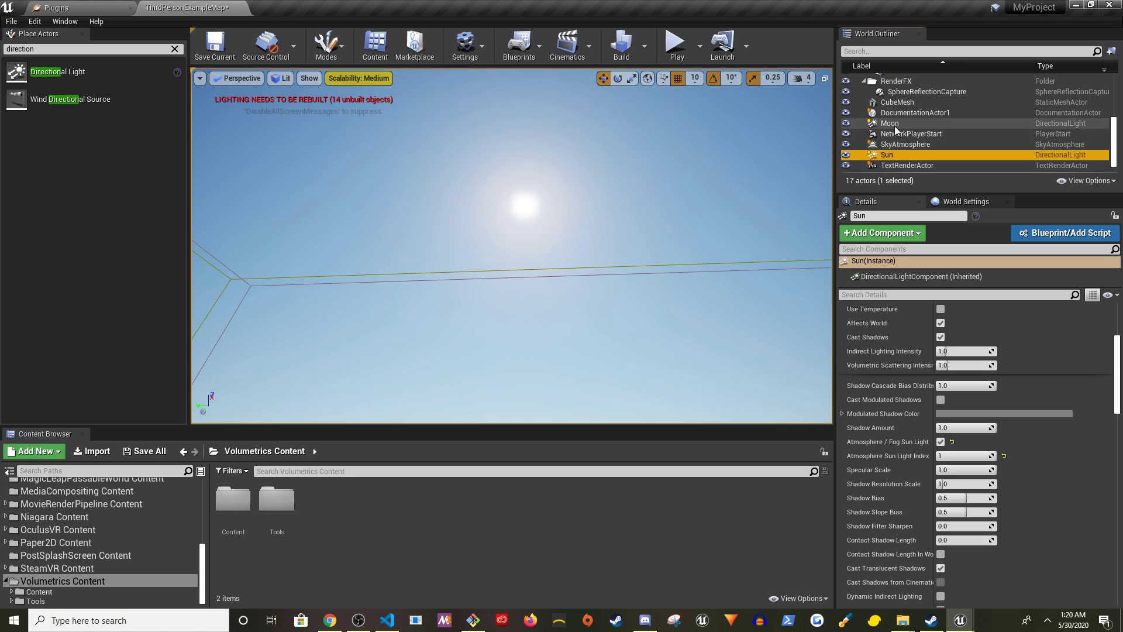
left_click(889, 123)
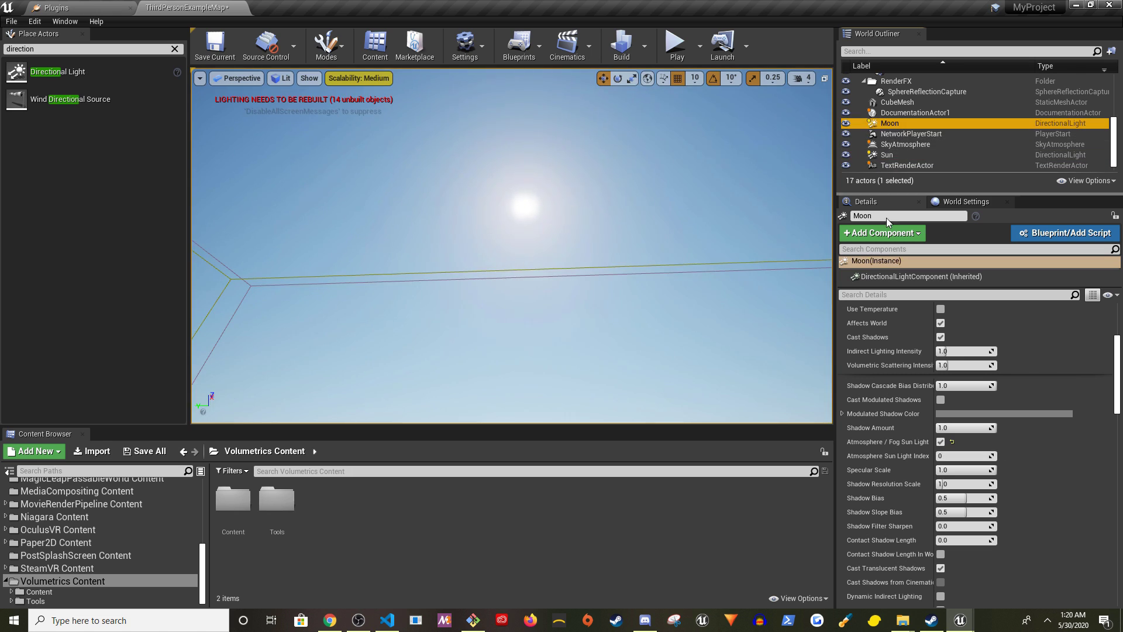
left_click_drag(1117, 367, 1118, 335)
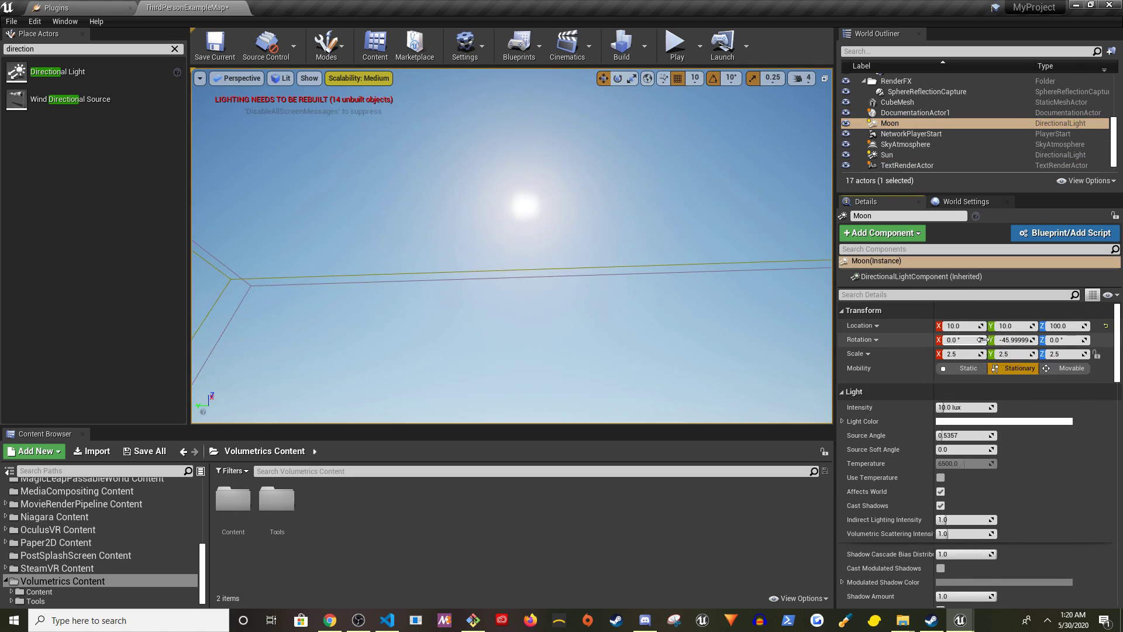
left_click_drag(1013, 338, 1052, 340)
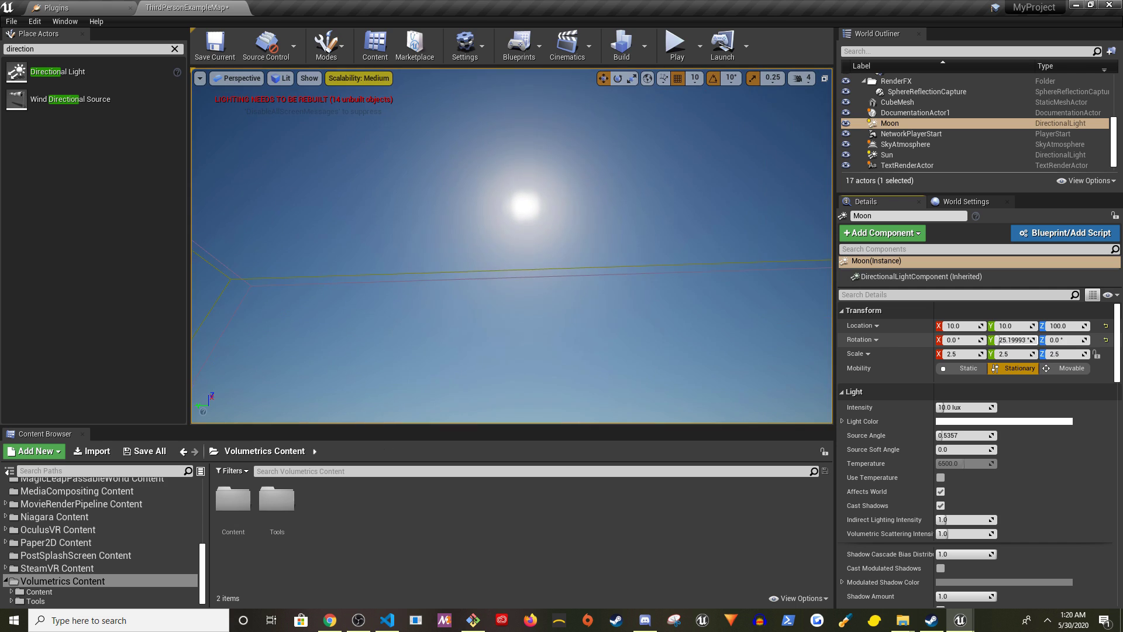
left_click(1017, 341)
type("80")
key("Return")
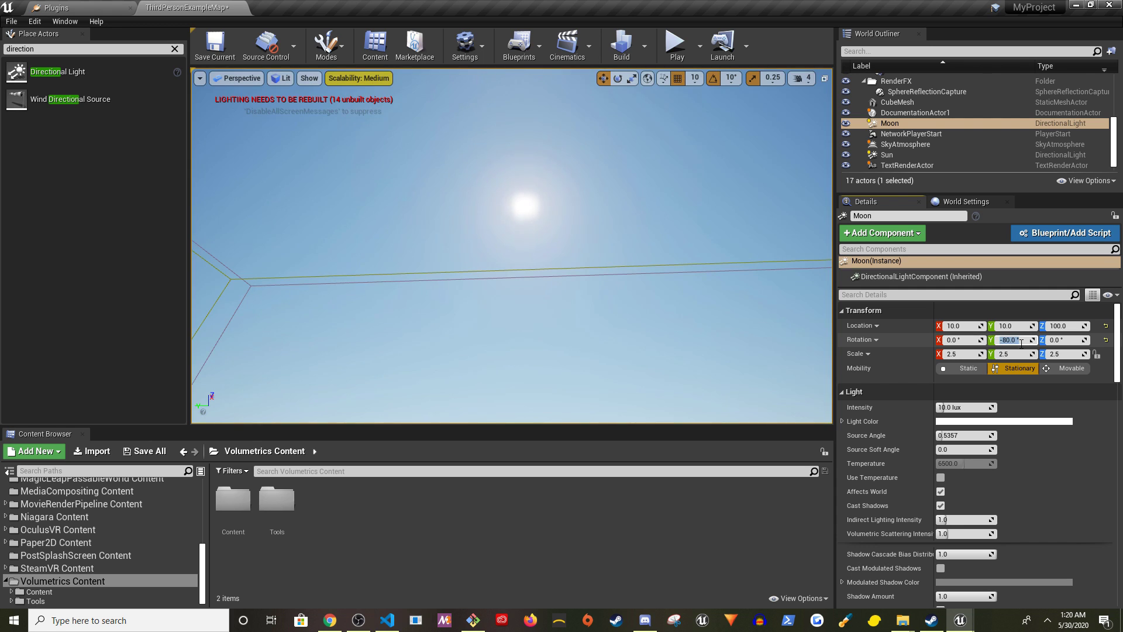
right_click_drag(527, 263, 571, 273)
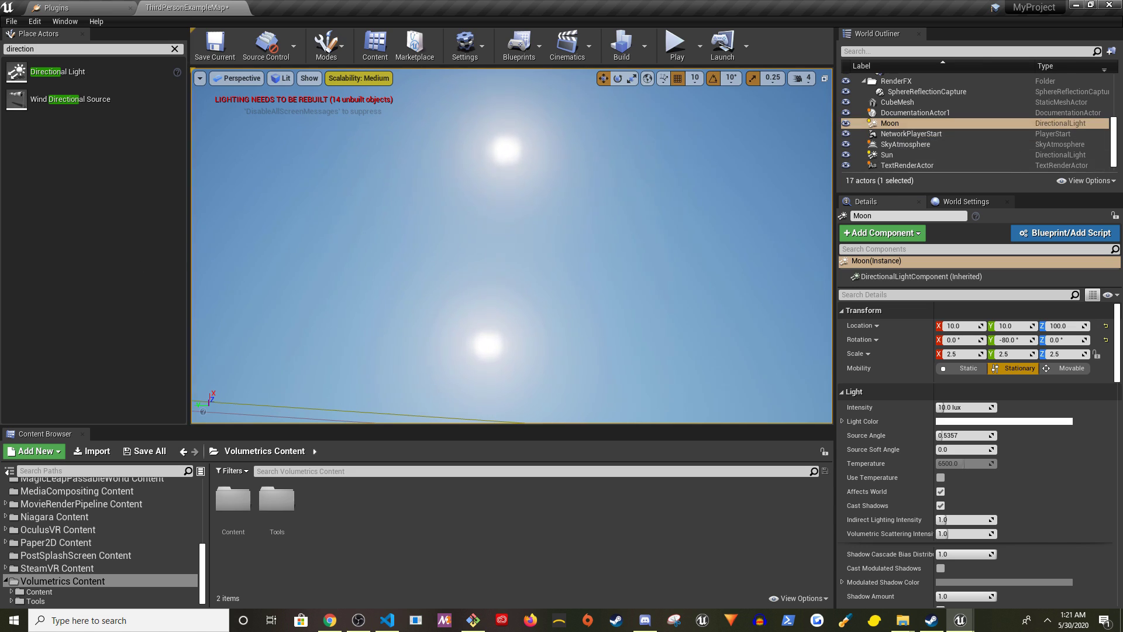
- Give Sun an intensity of 7 lux and a rotation Y of -90 degrees
left_click(899, 156)
left_click(972, 406)
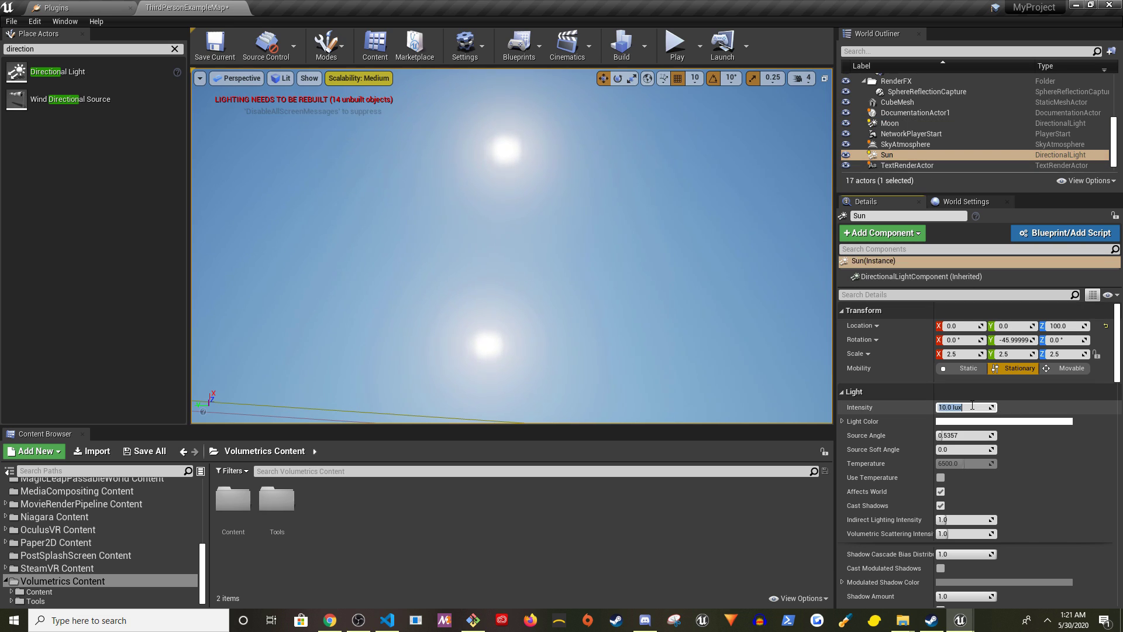
type("7")
type(".0 lux")
key("Return")
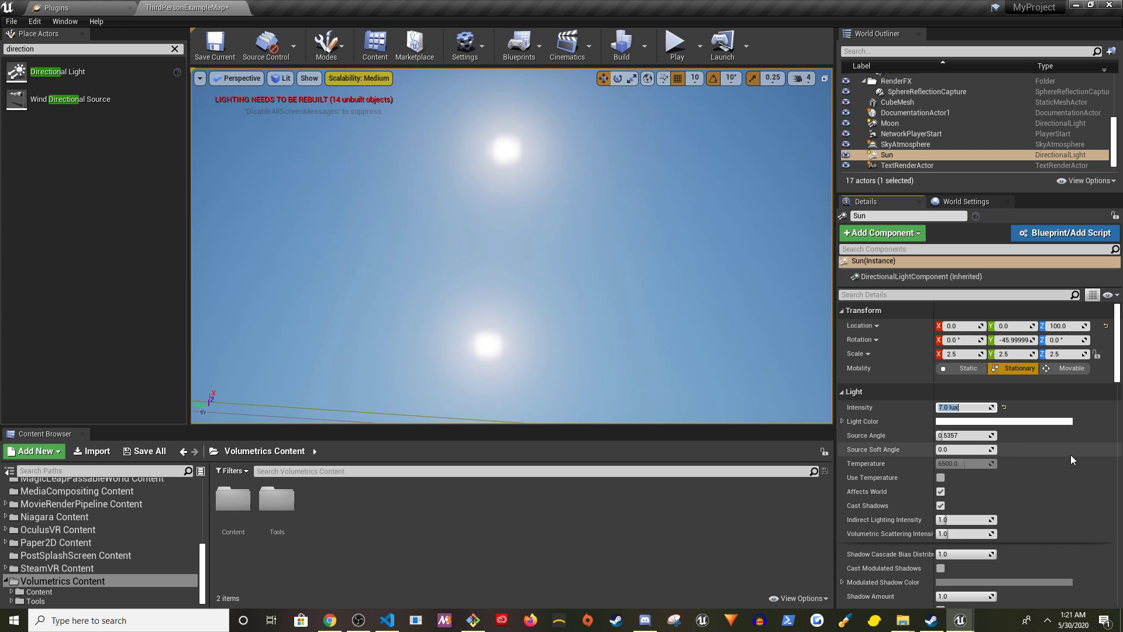
scroll(1057, 455, "down", 2)
scroll(1057, 455, "down", 2)
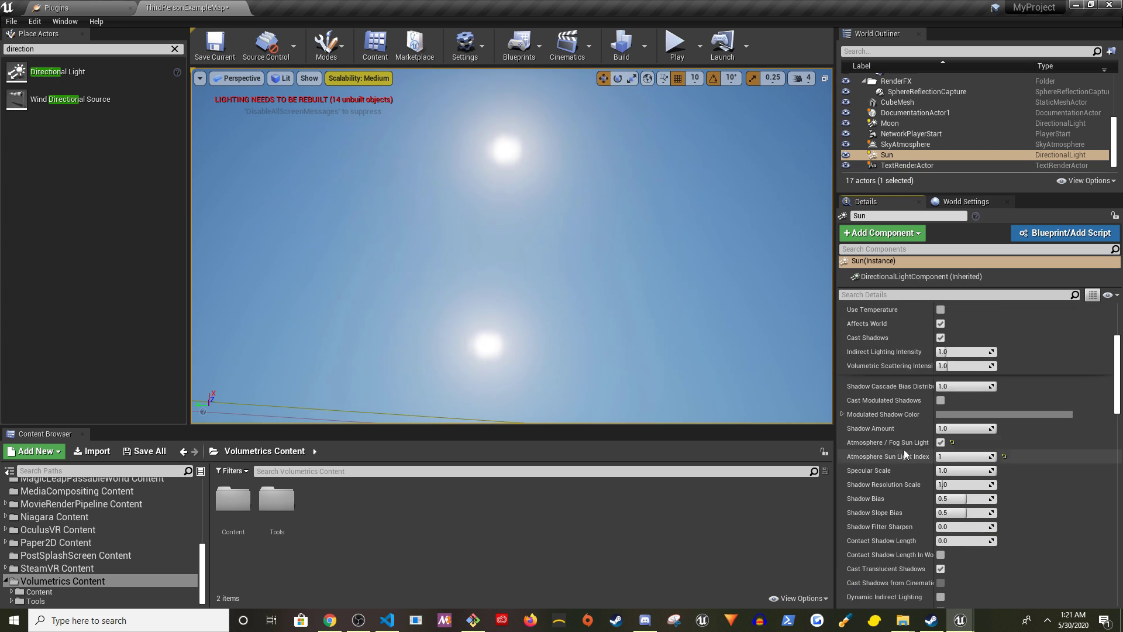
scroll(1021, 439, "up", 4)
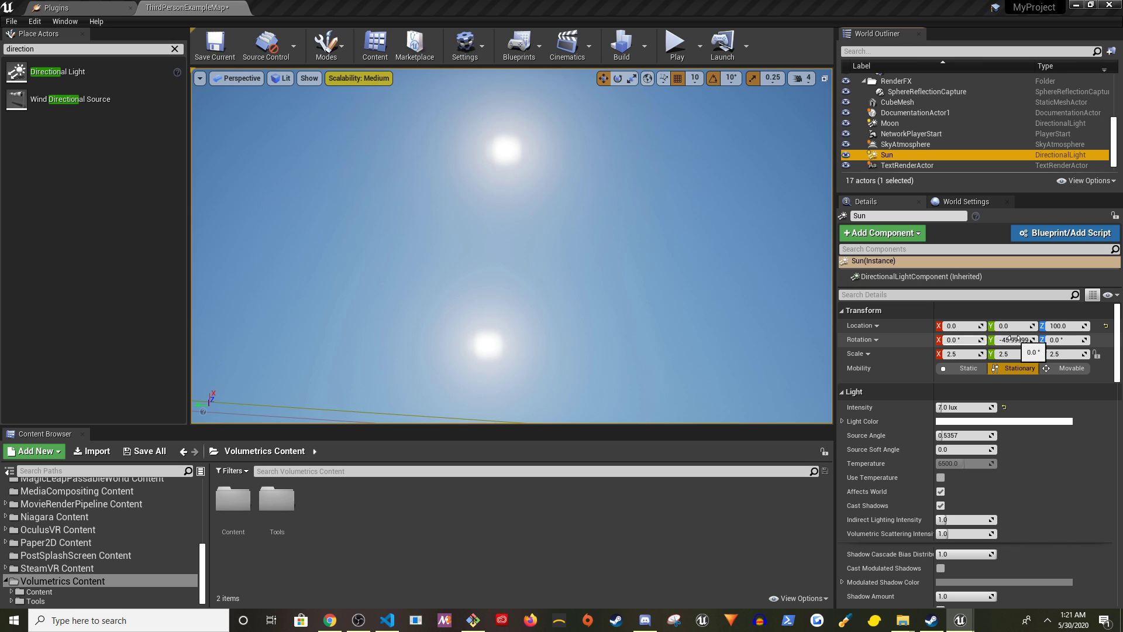
left_click(1022, 340)
type("-9")
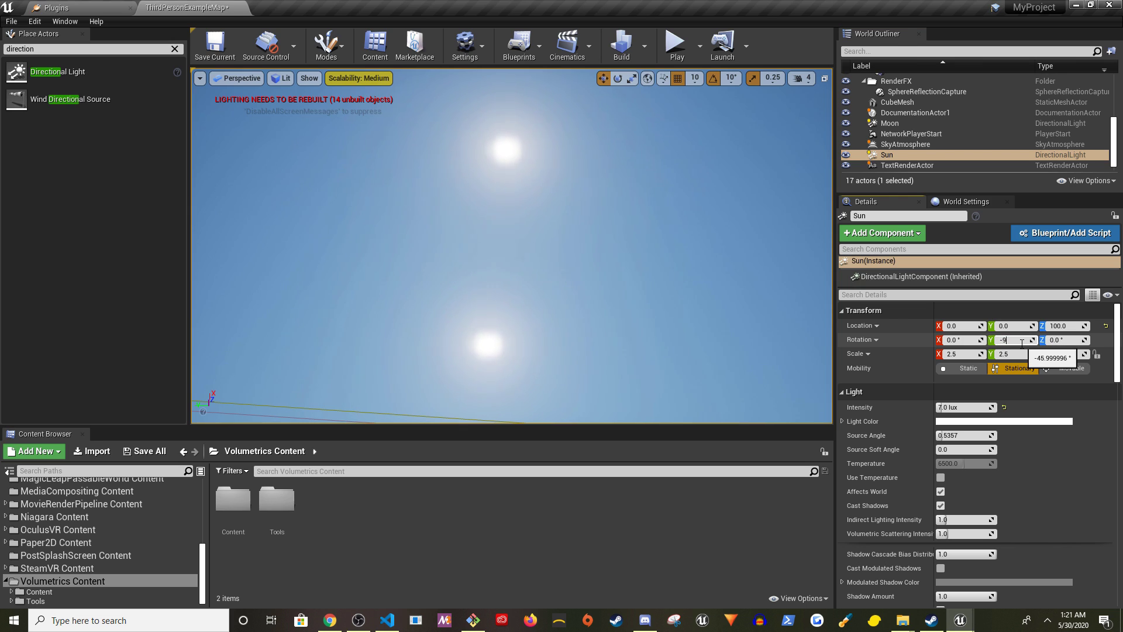
type("0")
key("Return")
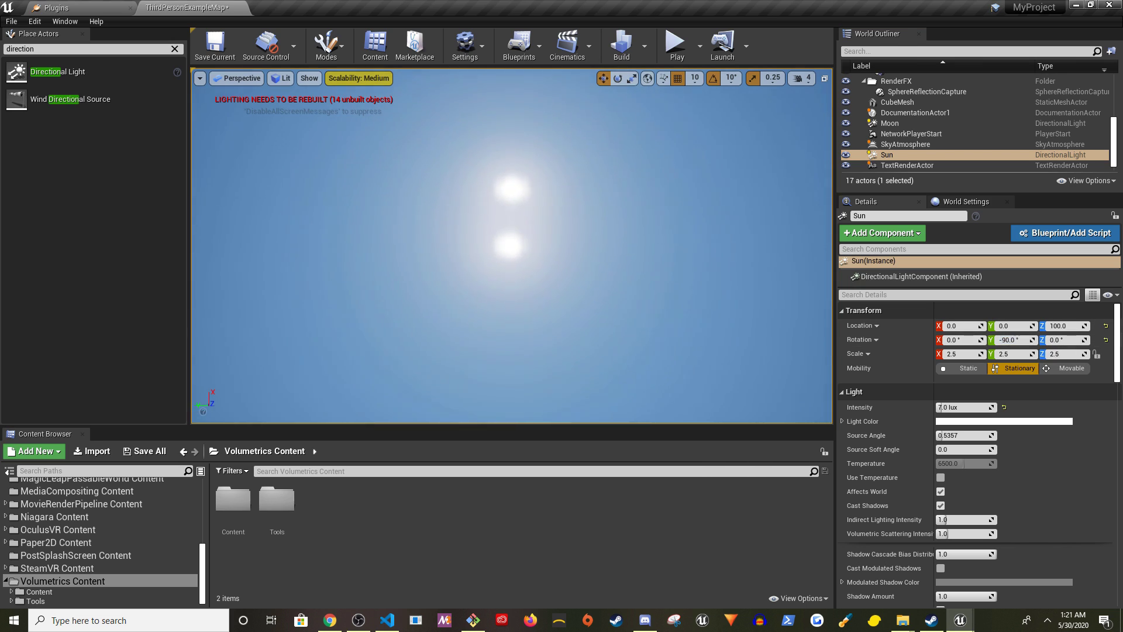
left_click(904, 122)
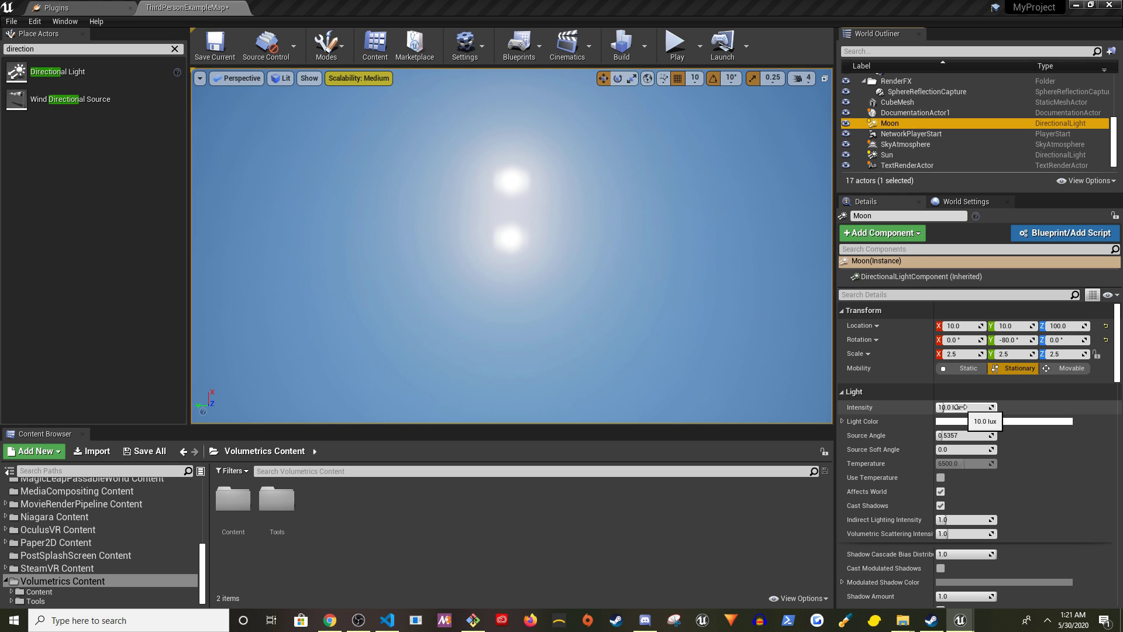
- Hide the Sun and set Moon's intensity to 1 lux
left_click(847, 155)
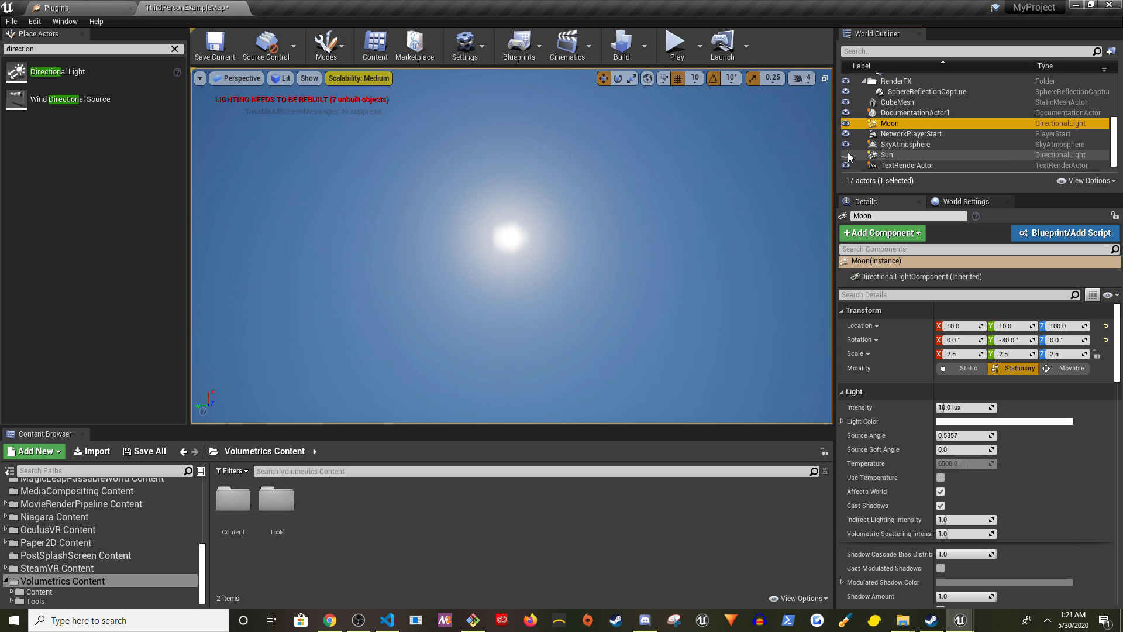
left_click(962, 407)
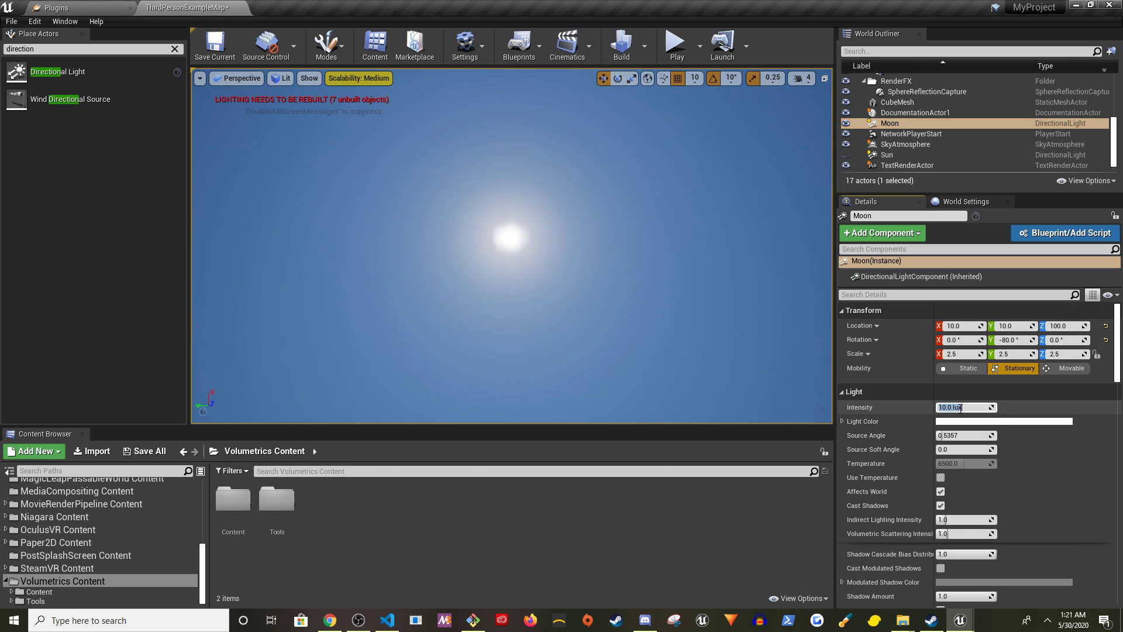
type("1")
key("Return")
- Set Moon's light colour to bluish grey (RGB 105, 103, 120)
left_click(1039, 422)
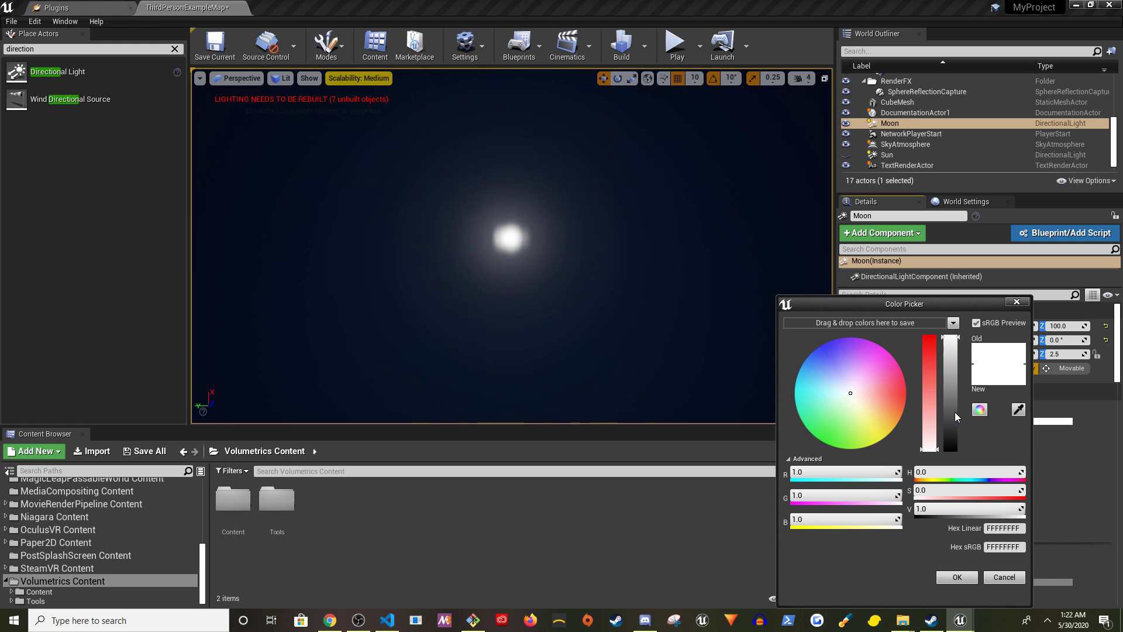
mouse_move(956, 414)
left_mouse_down()
mouse_move(952, 438)
mouse_move(933, 411)
mouse_move(931, 434)
mouse_move(956, 447)
mouse_move(938, 465)
mouse_move(953, 445)
left_mouse_up()
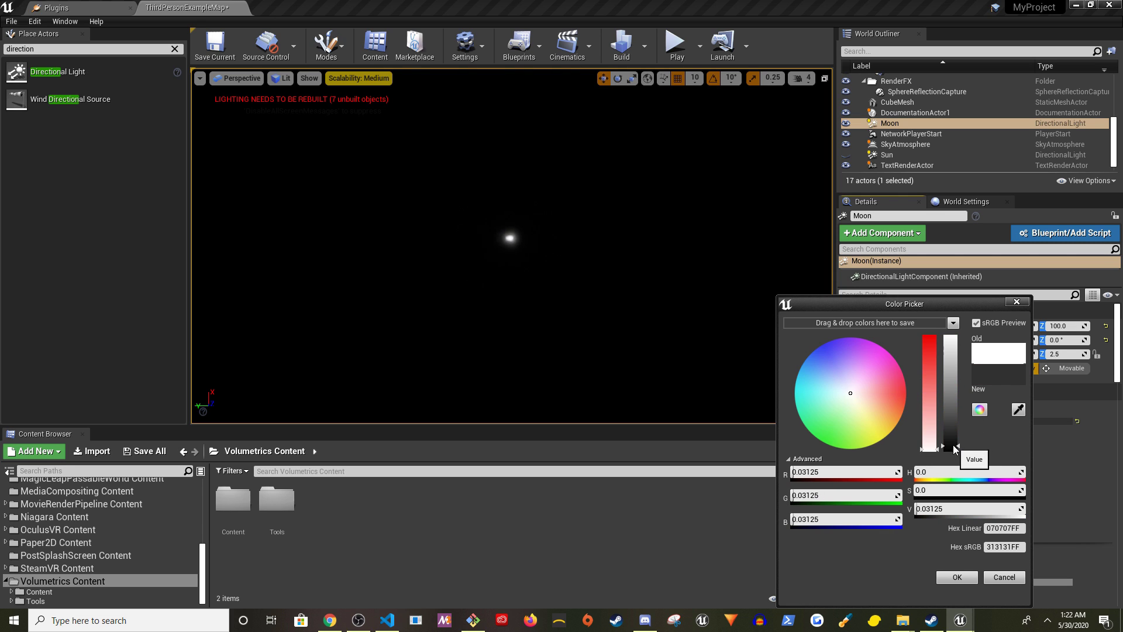
left_click(958, 576)
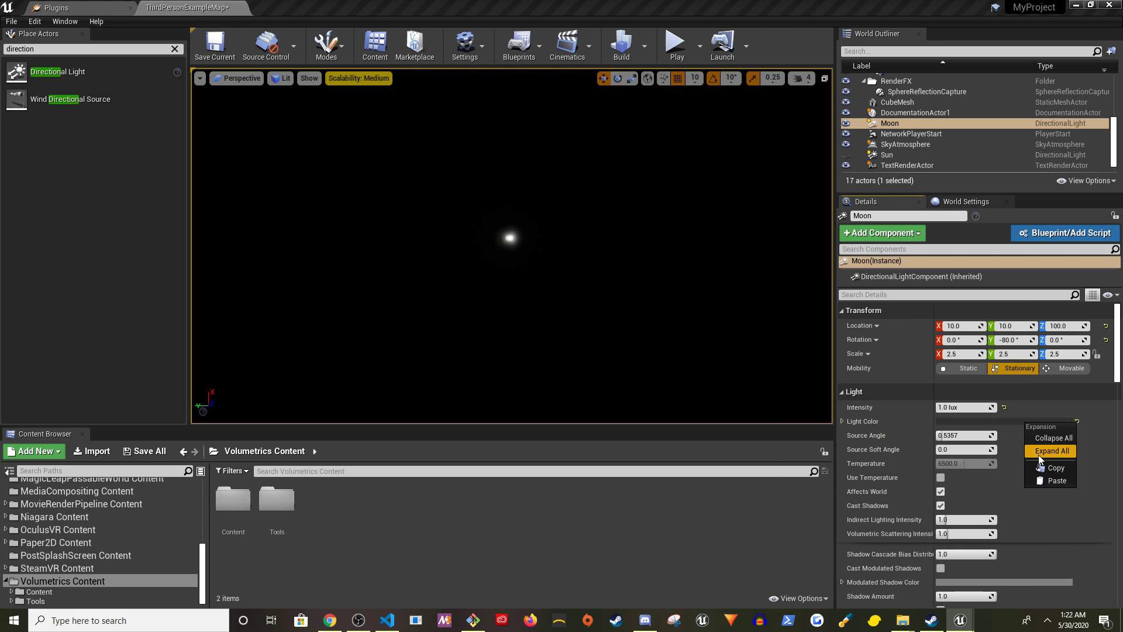
left_click(1045, 420)
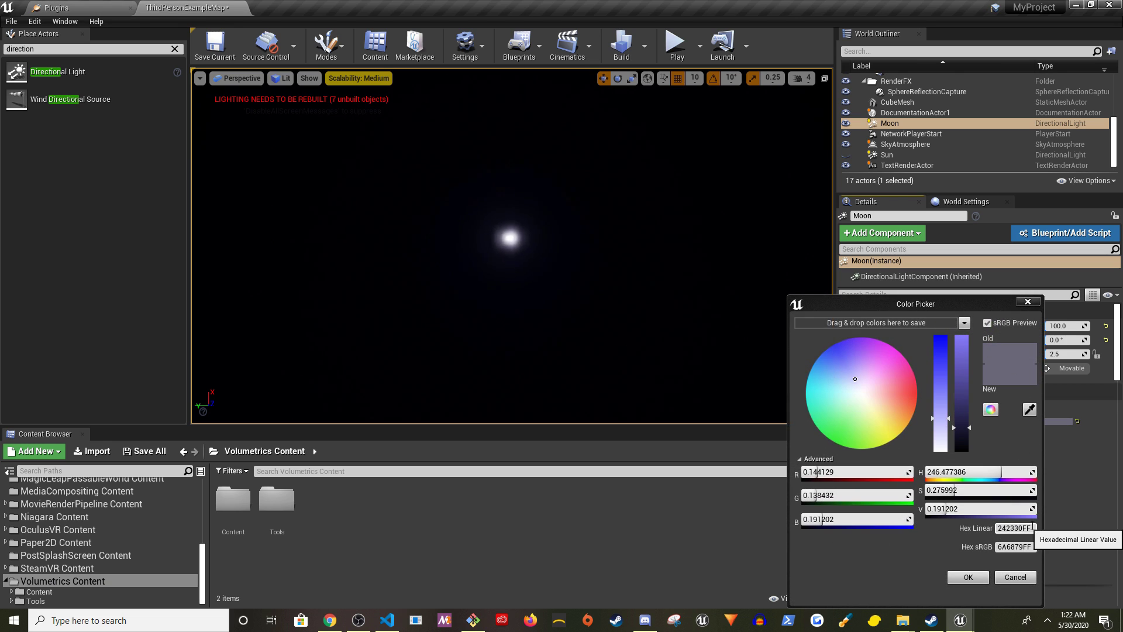
left_click(1009, 529)
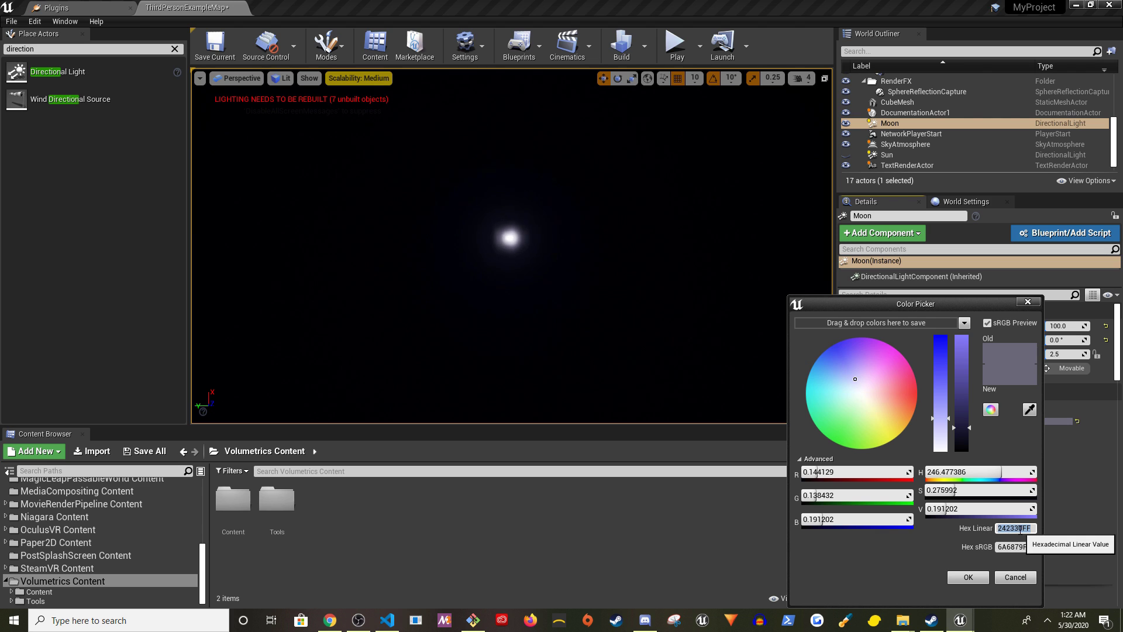
left_click(967, 576)
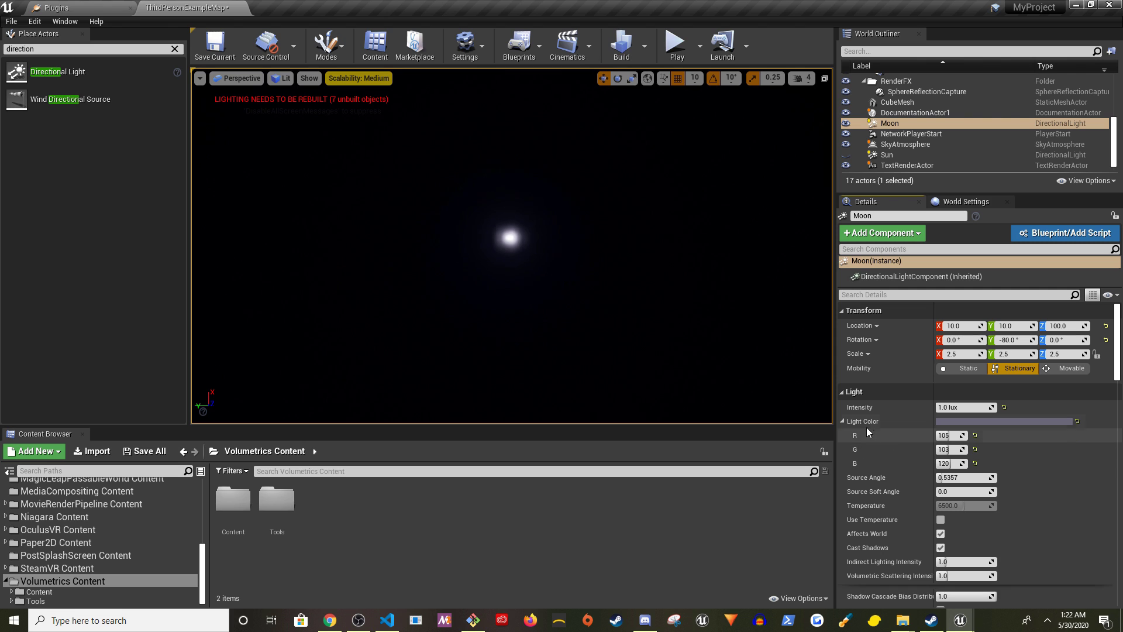
- Collapse Light Color and set the Moon's source angle 5.0, intensity 2 lux, and Cast Shadows on
left_click(841, 421)
left_click(962, 435)
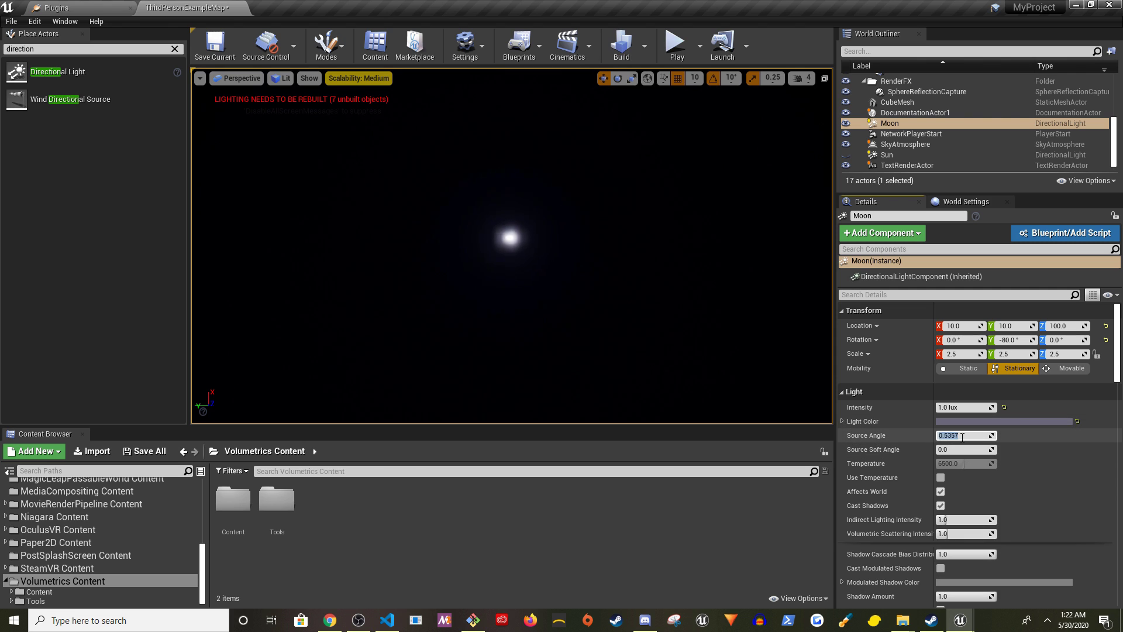
type("5")
left_click(963, 407)
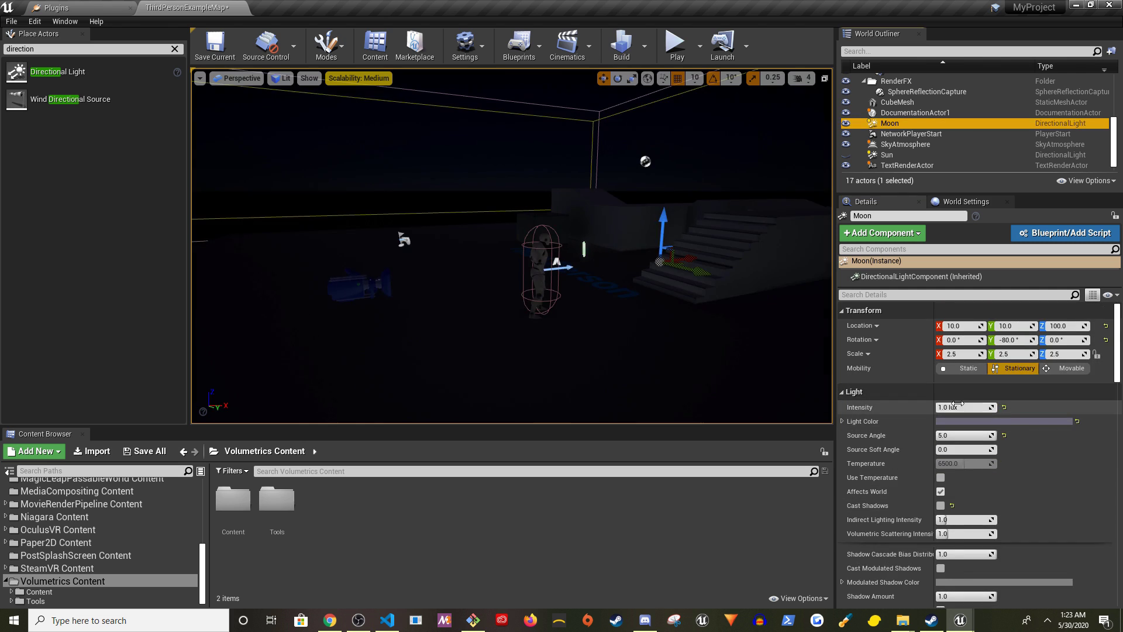
type("2")
type(".0 lux")
key("Return")
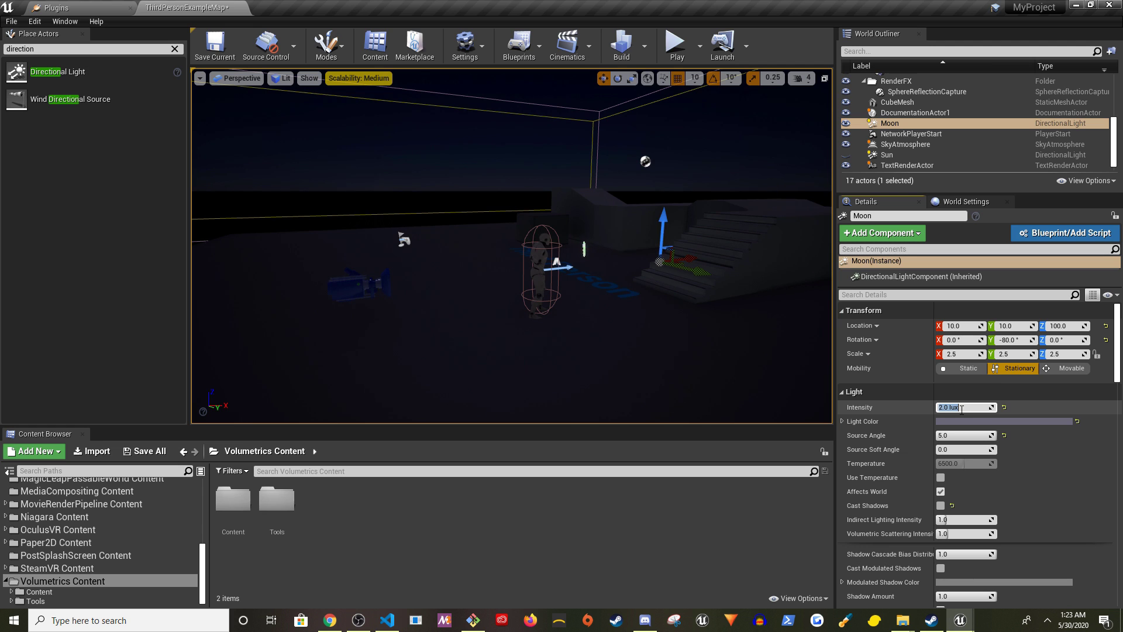
right_click_drag(614, 264, 614, 264)
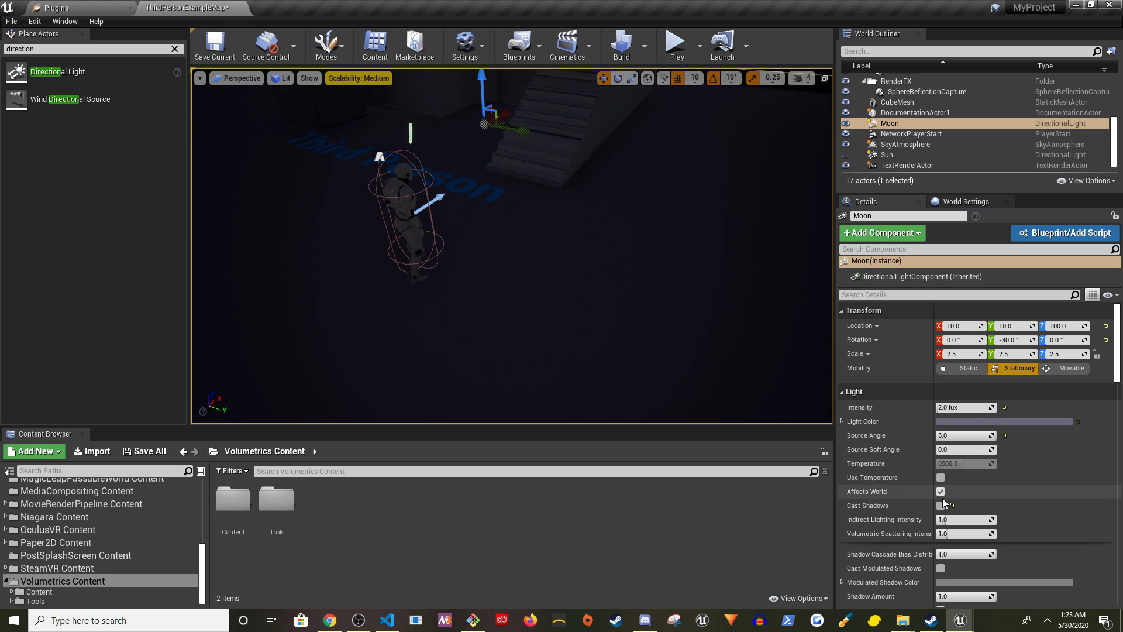
left_click(940, 505)
right_click_drag(620, 390, 621, 390)
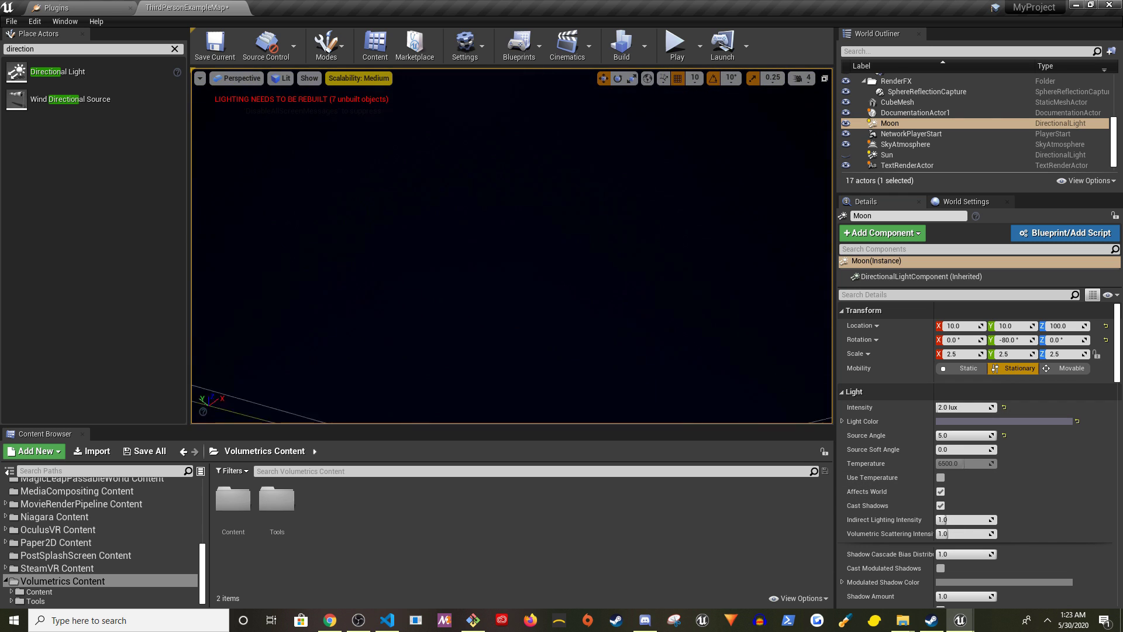
right_click_drag(606, 312, 606, 311)
left_click(677, 43)
key("F11")
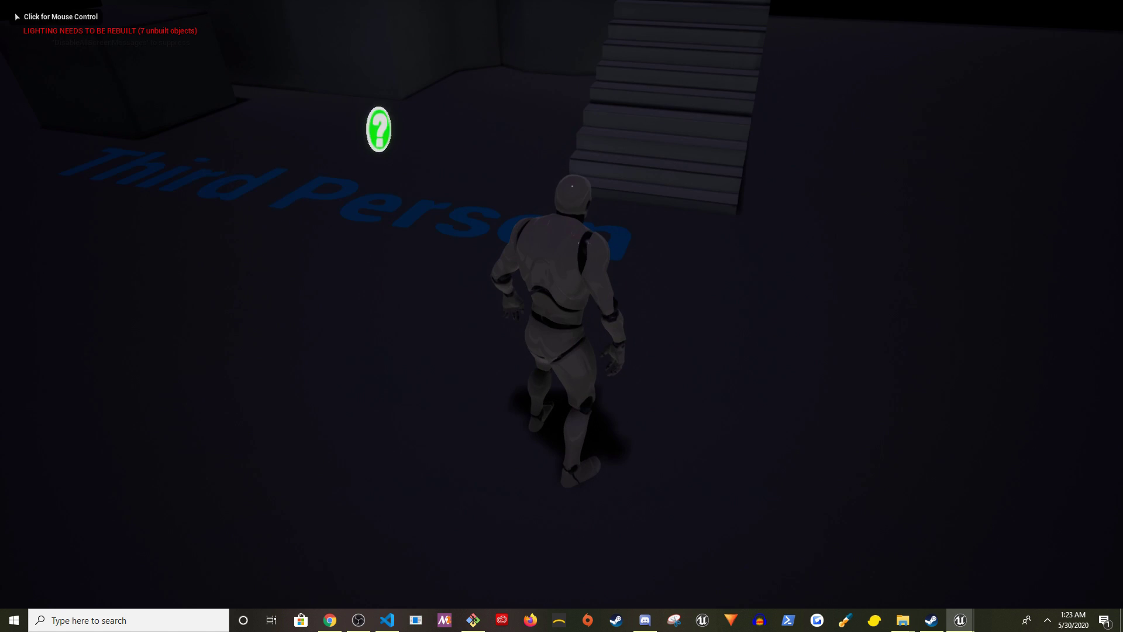
left_click(562, 316)
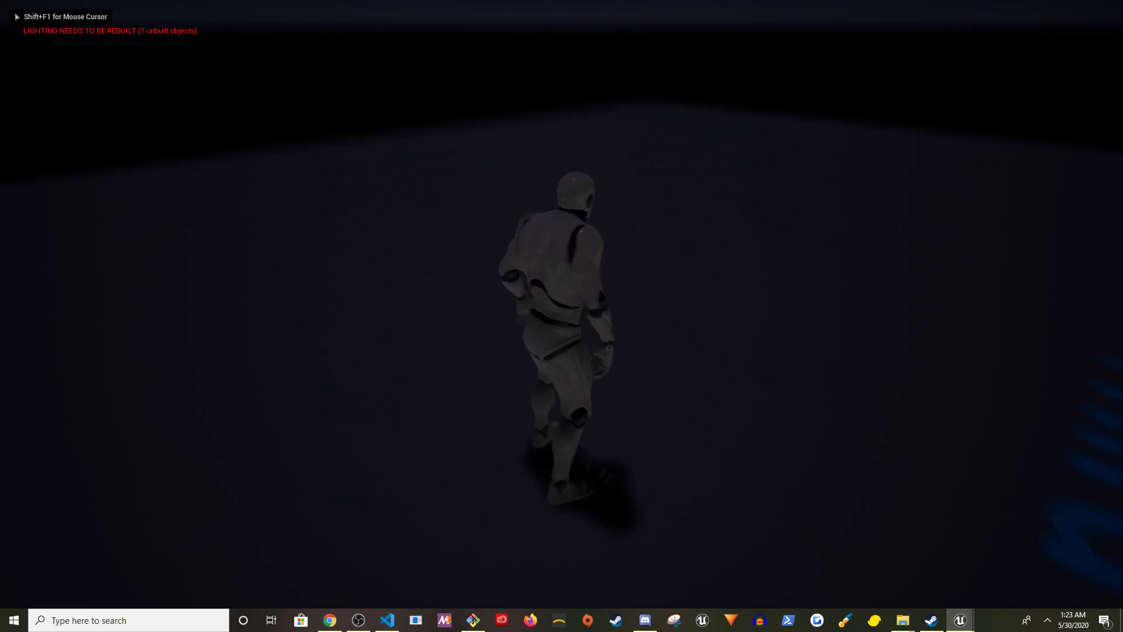
key("w")
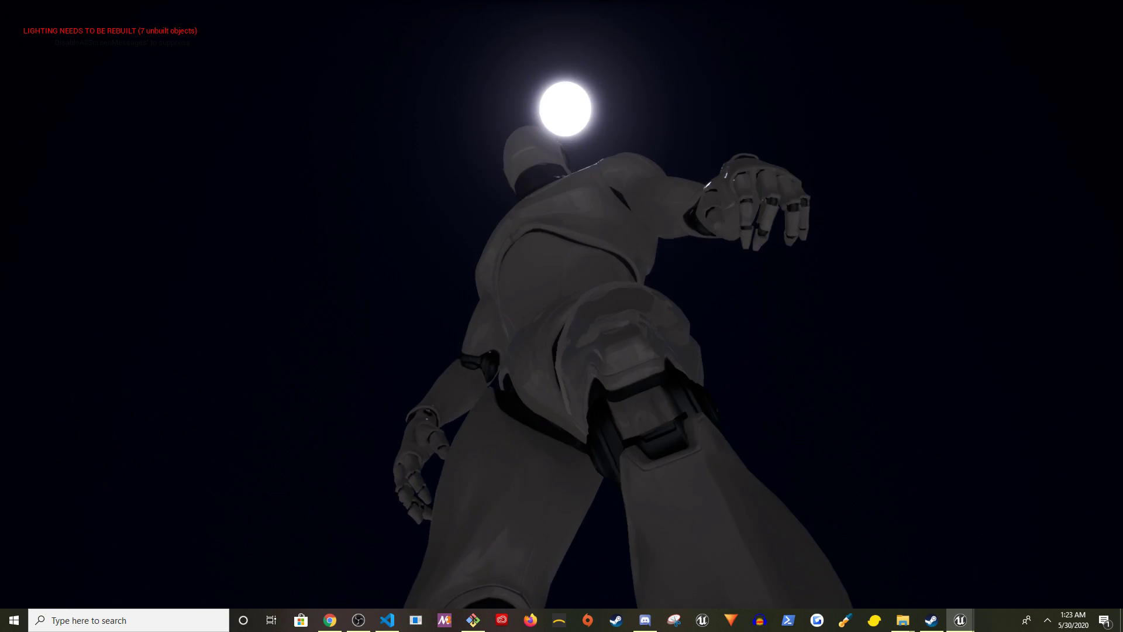
key("Escape")
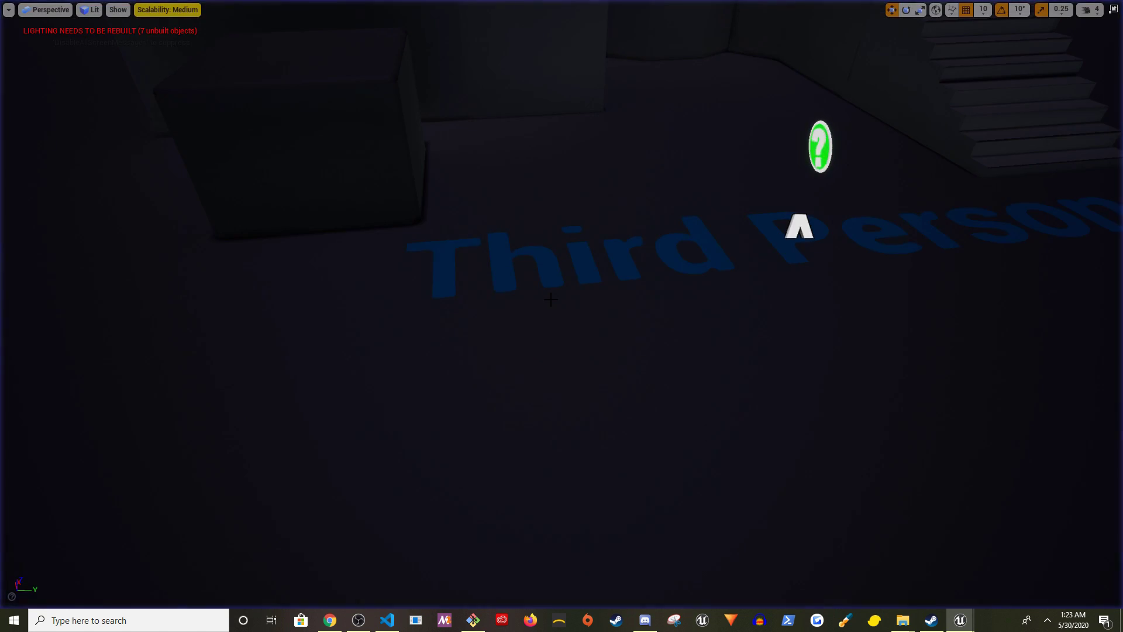
right_click_drag(550, 300, 550, 299)
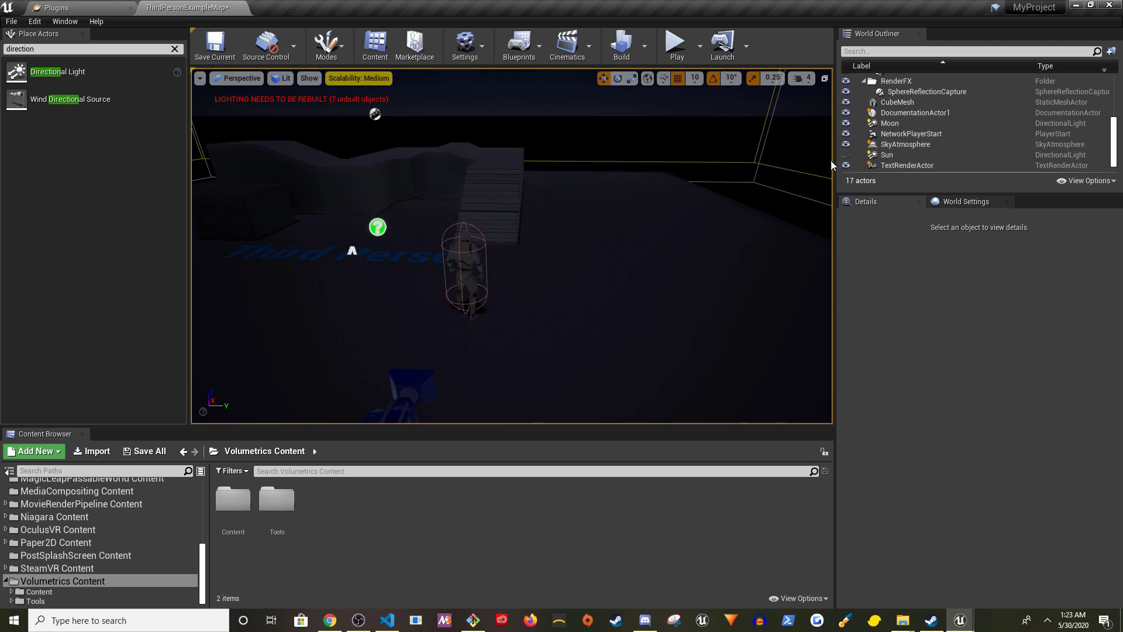
- Turn off the Moon's shadow casting and set its pitch to 90°
left_click(890, 123)
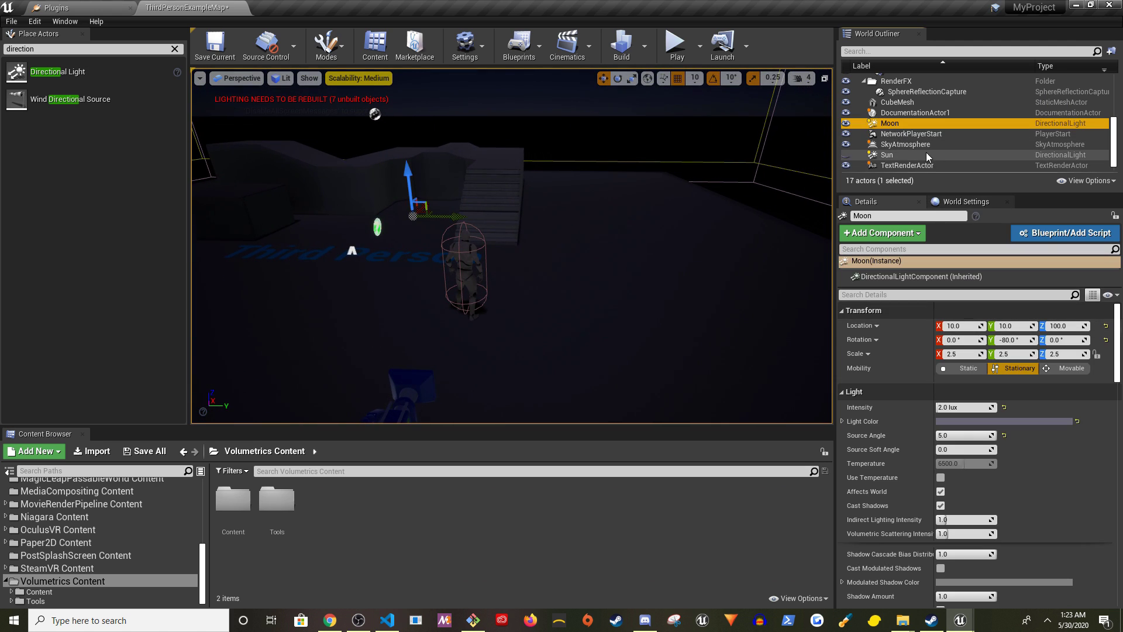
left_click(888, 154)
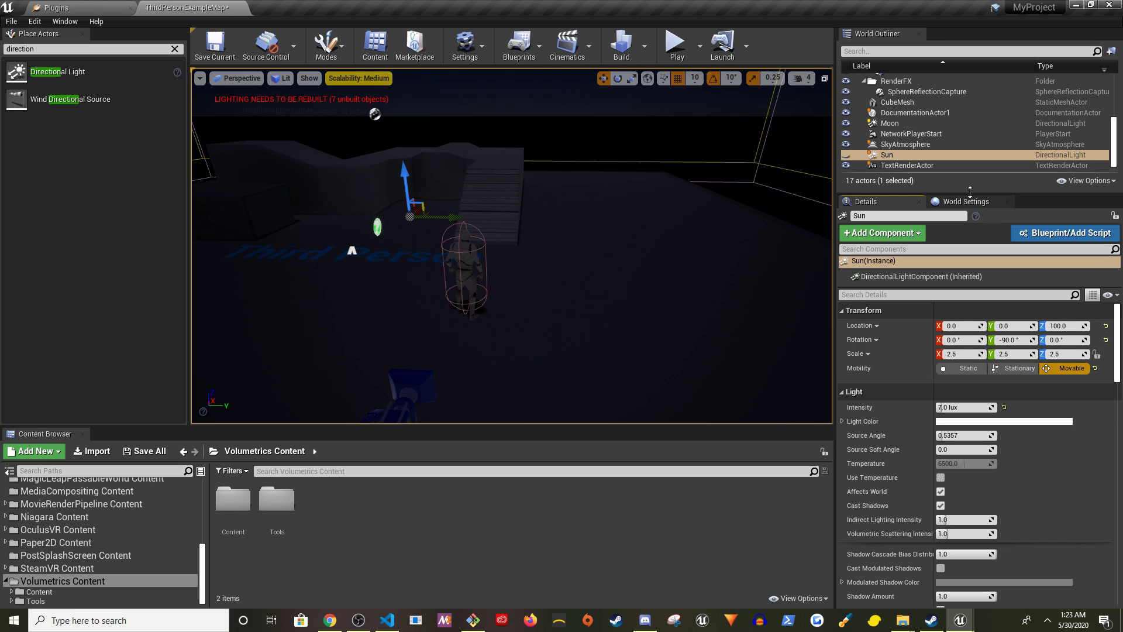
left_click(891, 127)
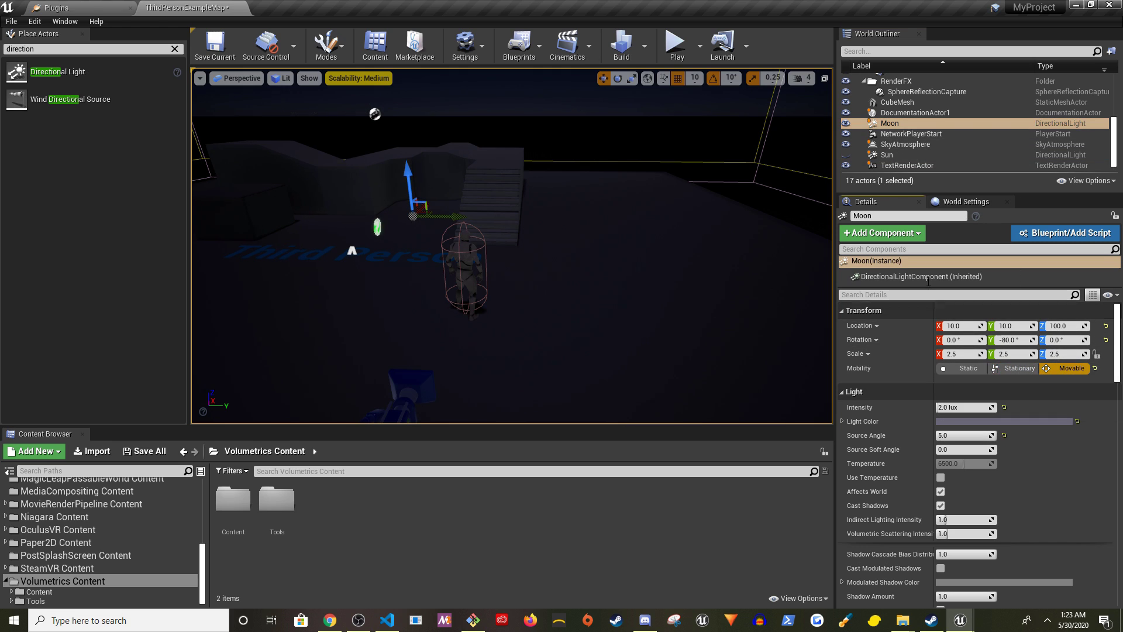
scroll(897, 492, "down", 1)
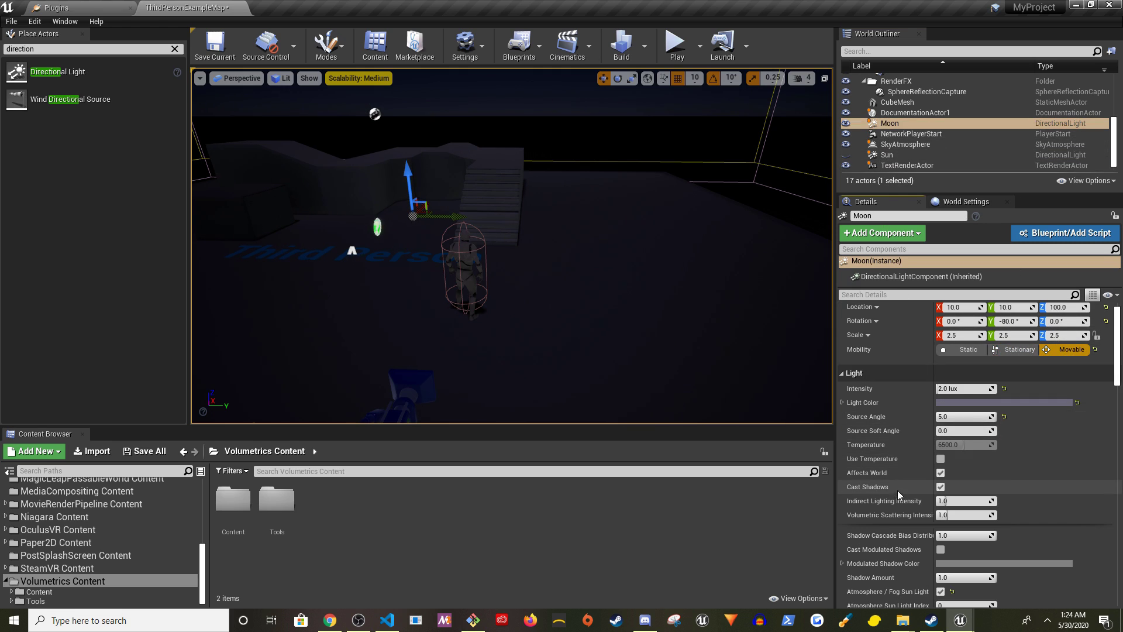
left_click(940, 487)
scroll(942, 489, "up", 1)
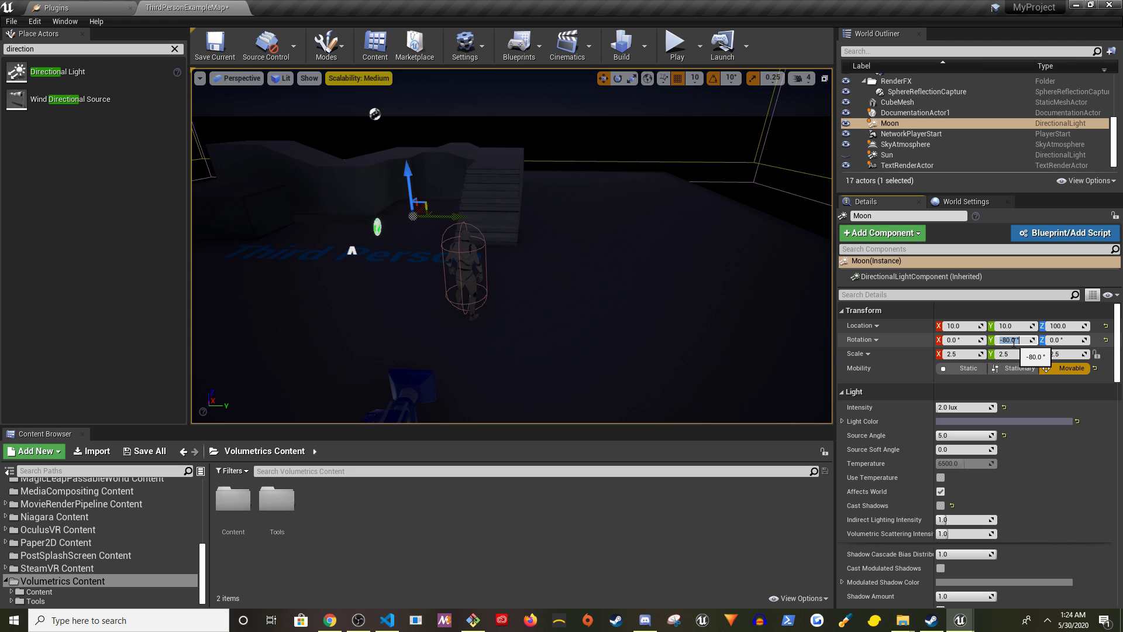
type("90")
key("Return")
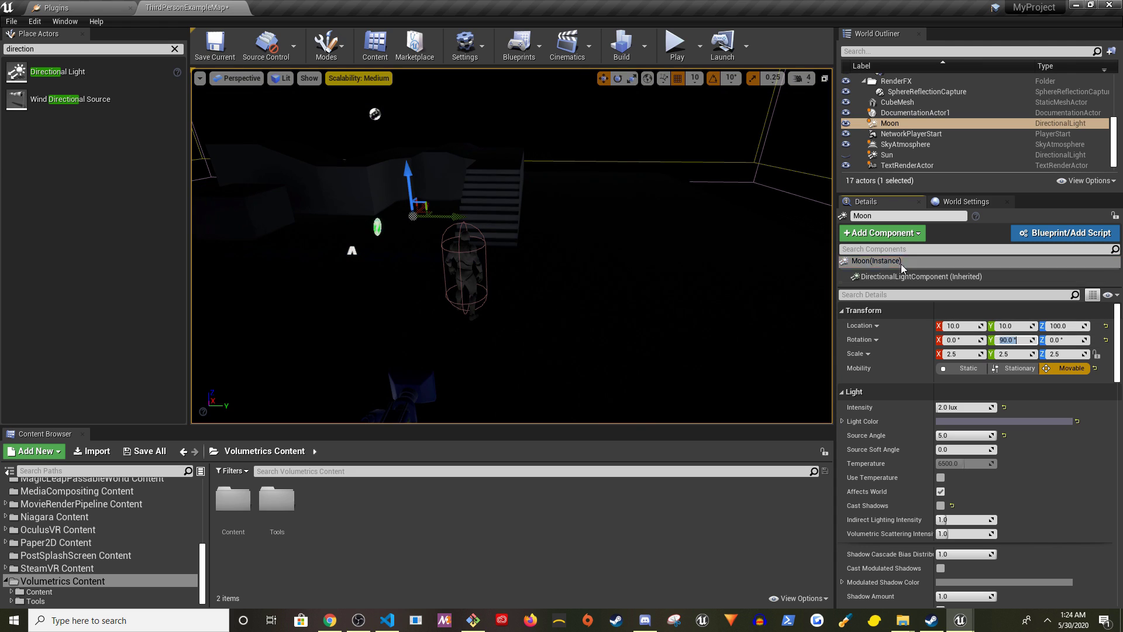
- Make the Sun visible in the level again and check the sky
left_click(888, 156)
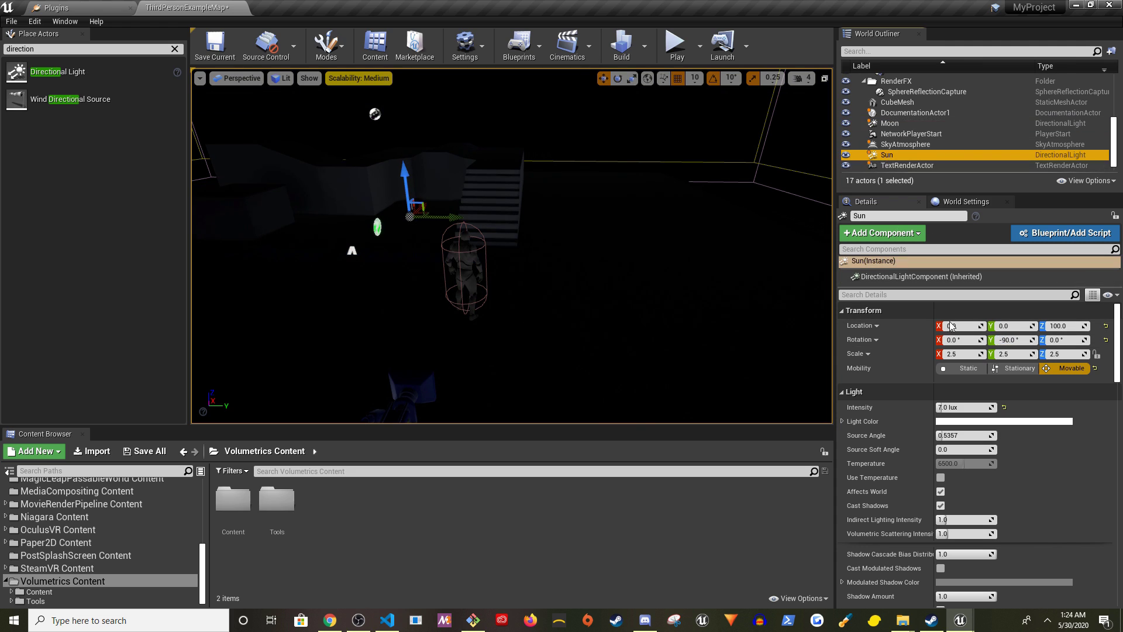
scroll(975, 451, "down", 3)
scroll(1045, 456, "down", 2)
scroll(1045, 457, "down", 4)
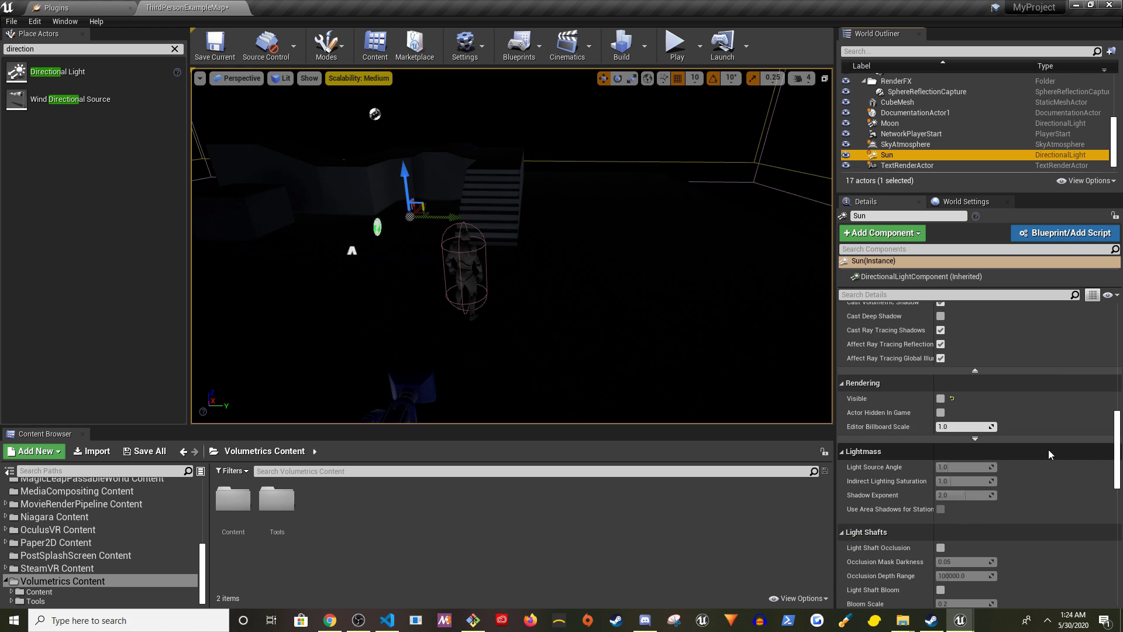
left_click(940, 398)
right_click_drag(708, 342, 708, 220)
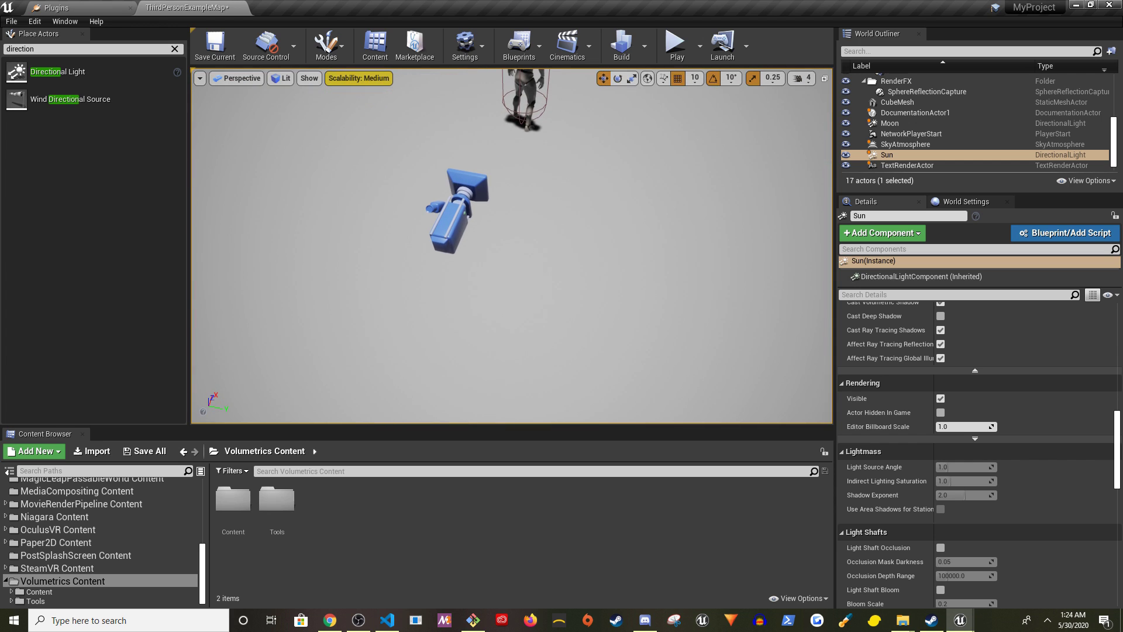
right_click_drag(707, 220, 707, 351)
right_click_drag(474, 316, 474, 296)
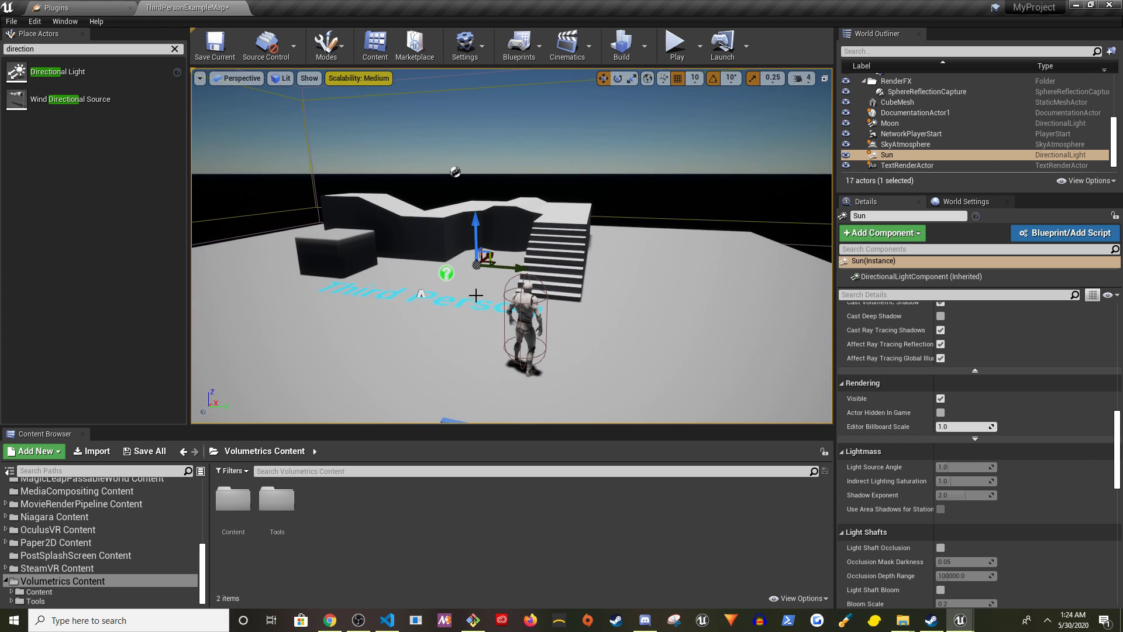
- Save all changed content and open the Level Blueprint
left_click(127, 453)
left_click(655, 417)
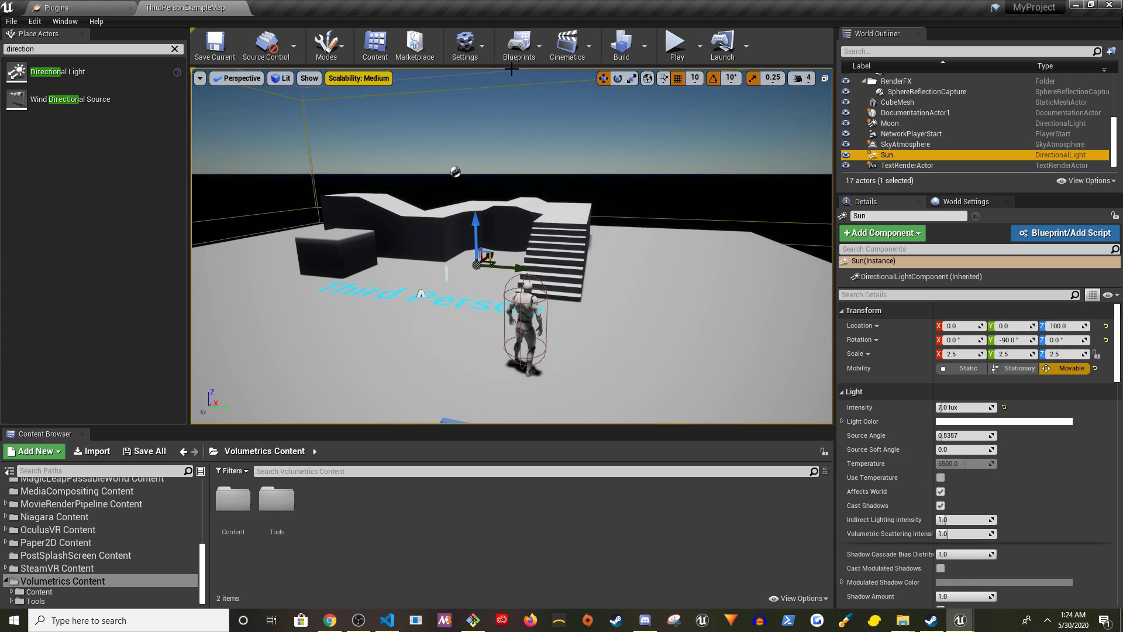
left_click(519, 48)
left_click(520, 131)
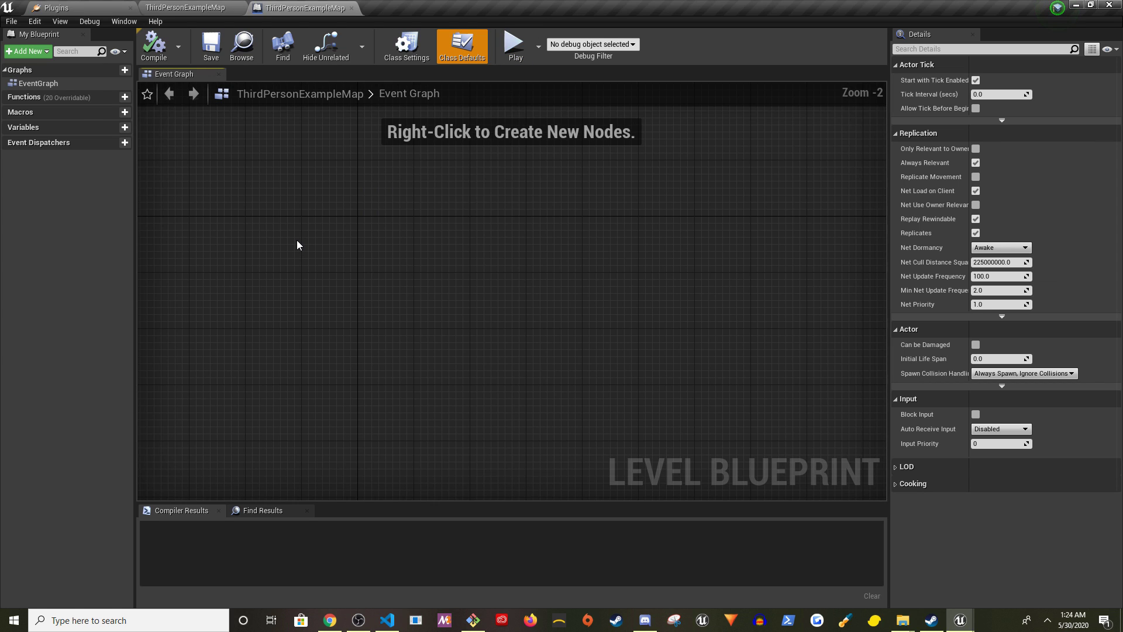
- Add an Event Tick node and a Sun reference to the Level Blueprint graph
right_click(297, 241)
type("tick")
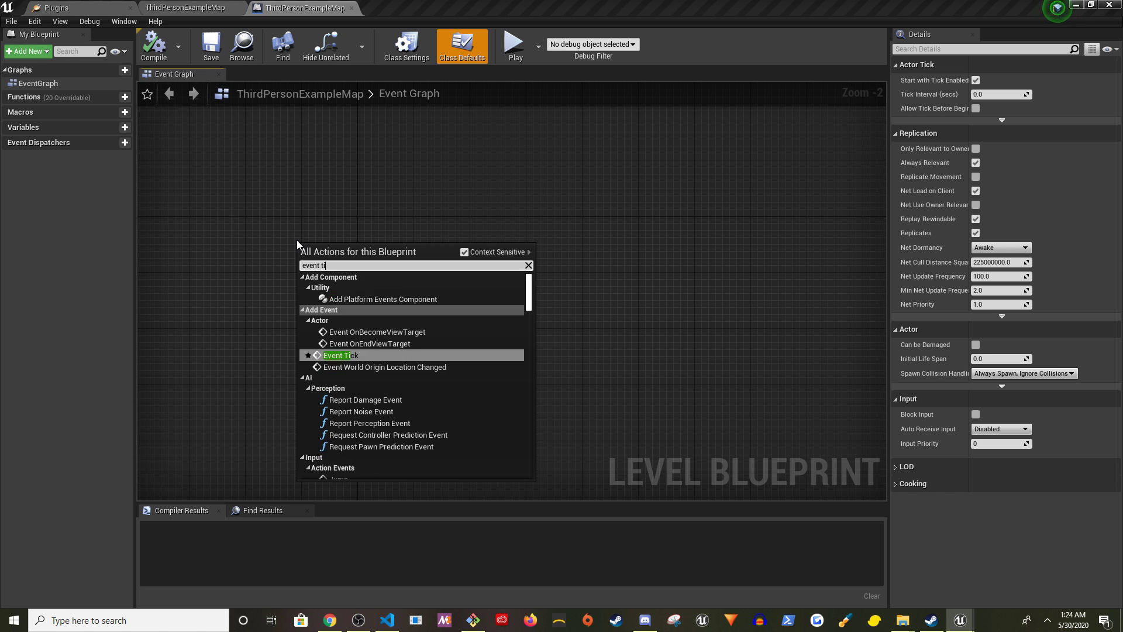
key("Return")
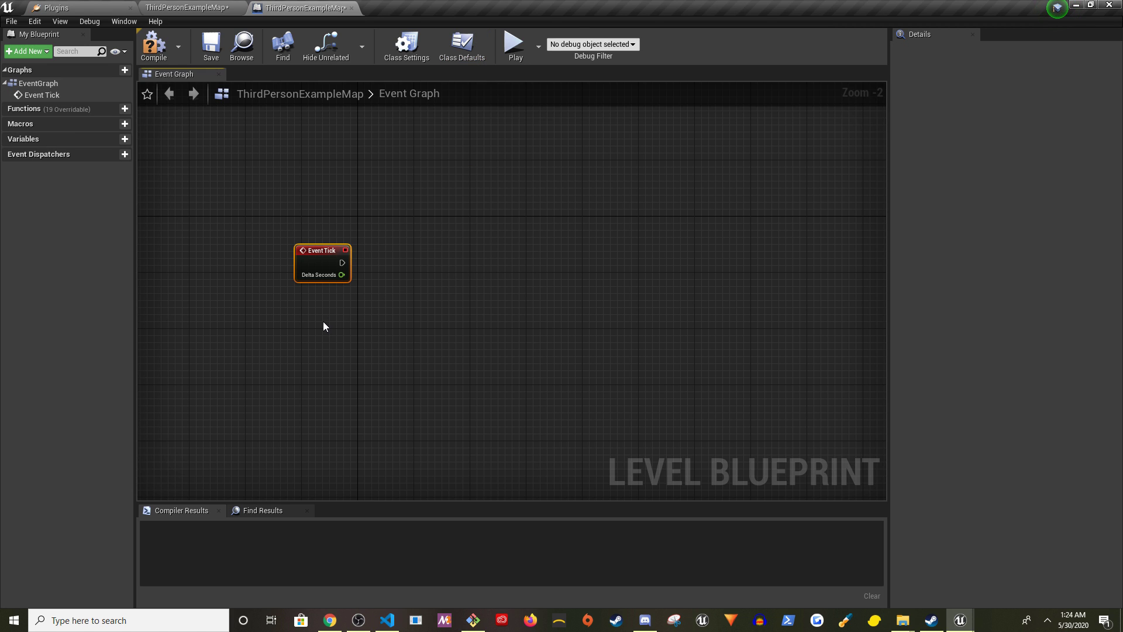
right_click(323, 325)
left_click(384, 371)
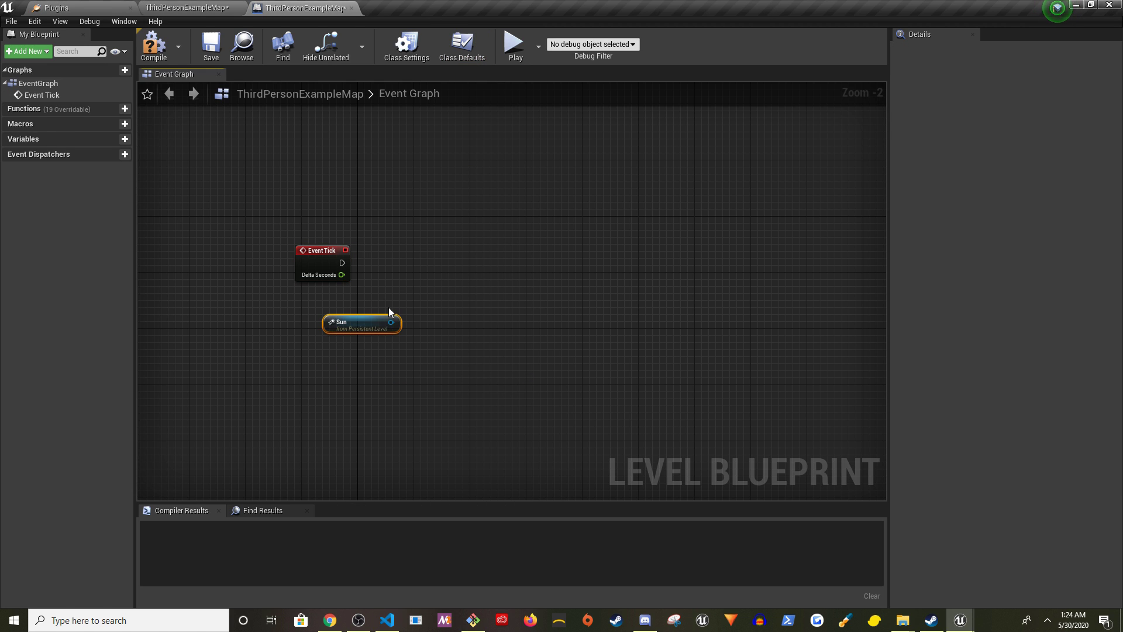
- Add a reference to the Moon light, selected from the level editor
left_click(187, 7)
left_click(882, 124)
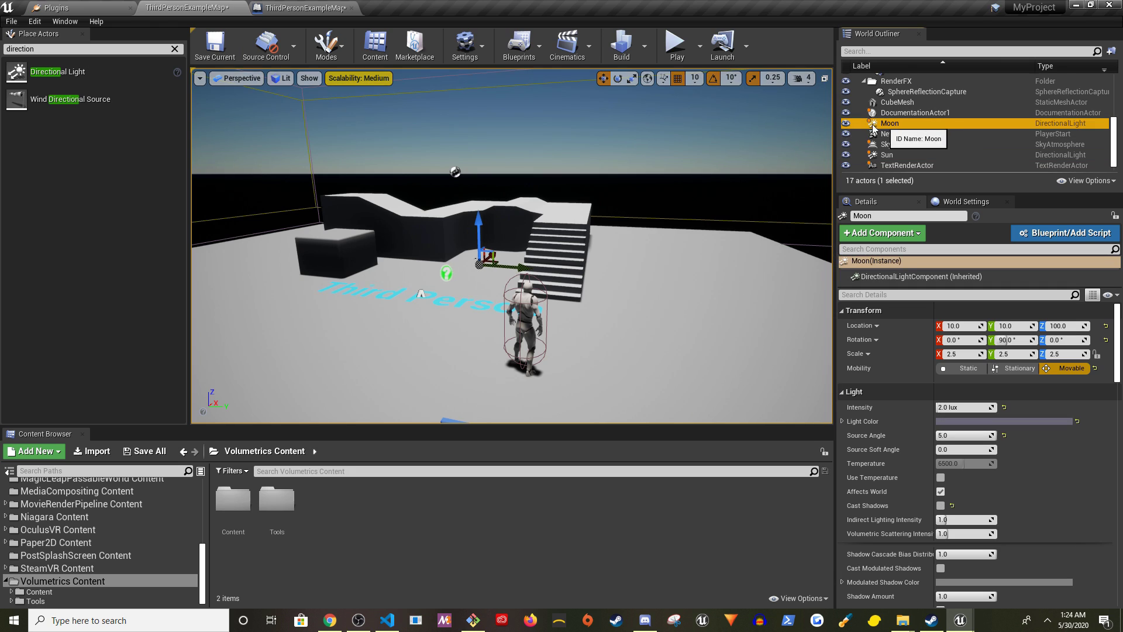
left_click(327, 8)
right_click(356, 373)
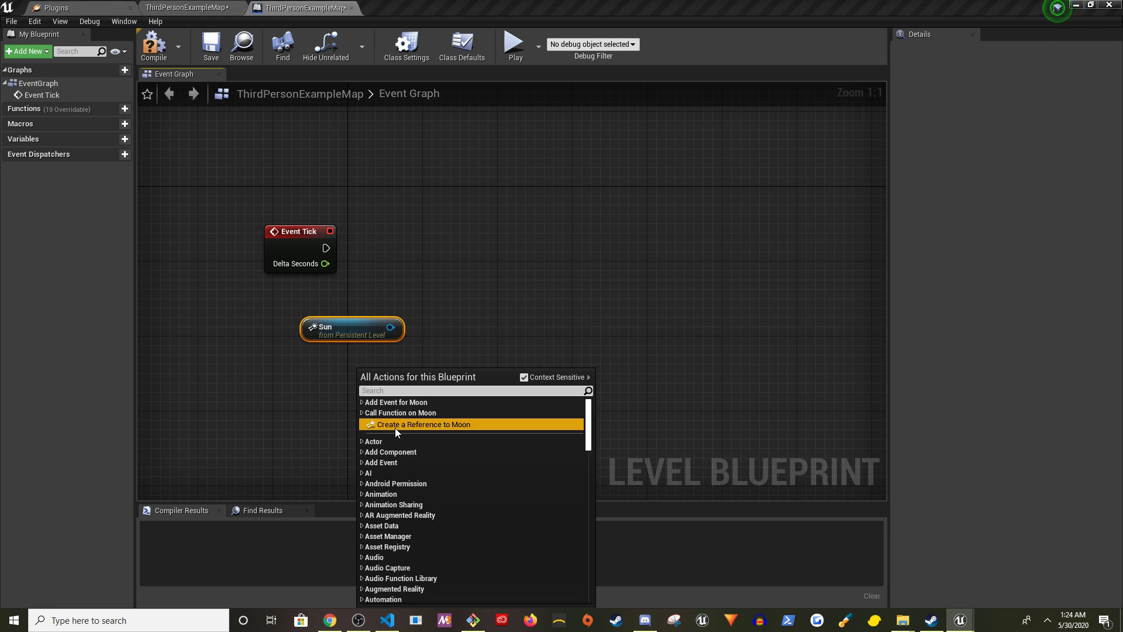
left_click(395, 427)
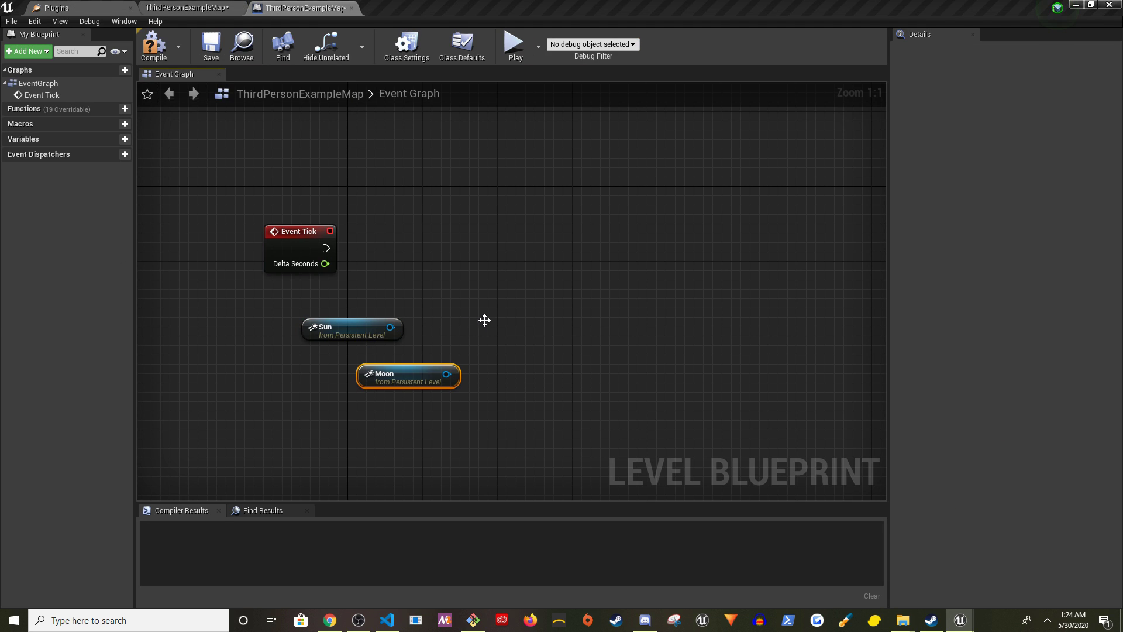
- Add an AddActorWorldRotation node pulled from the Sun reference
right_click_drag(485, 320, 424, 371)
right_click_drag(354, 293, 404, 282)
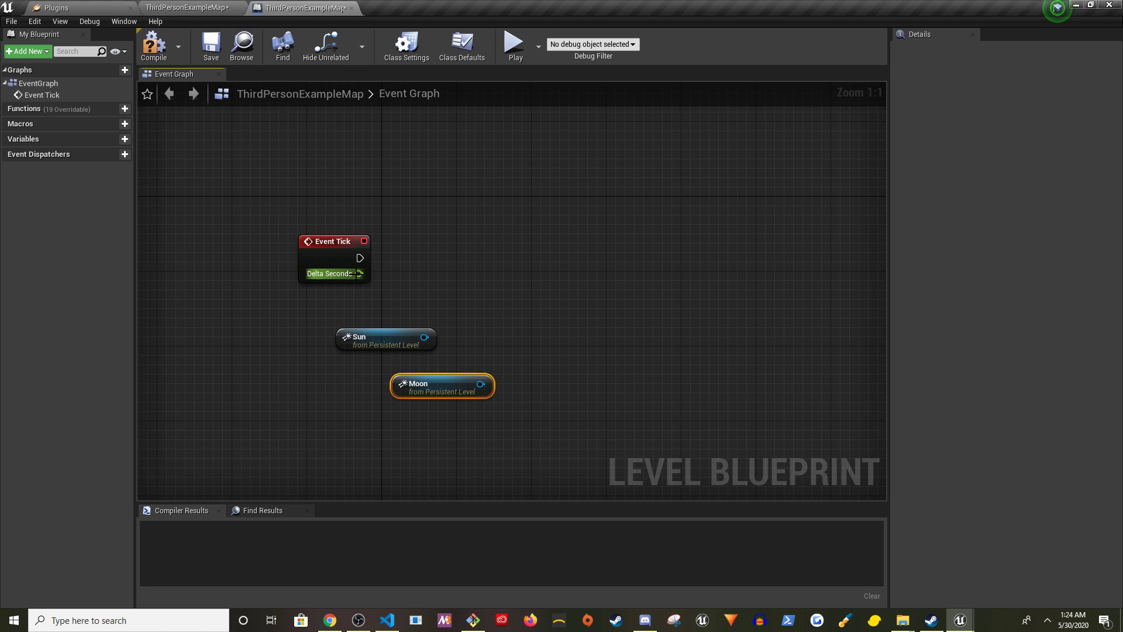
left_click(373, 339)
left_click_drag(379, 337, 432, 279)
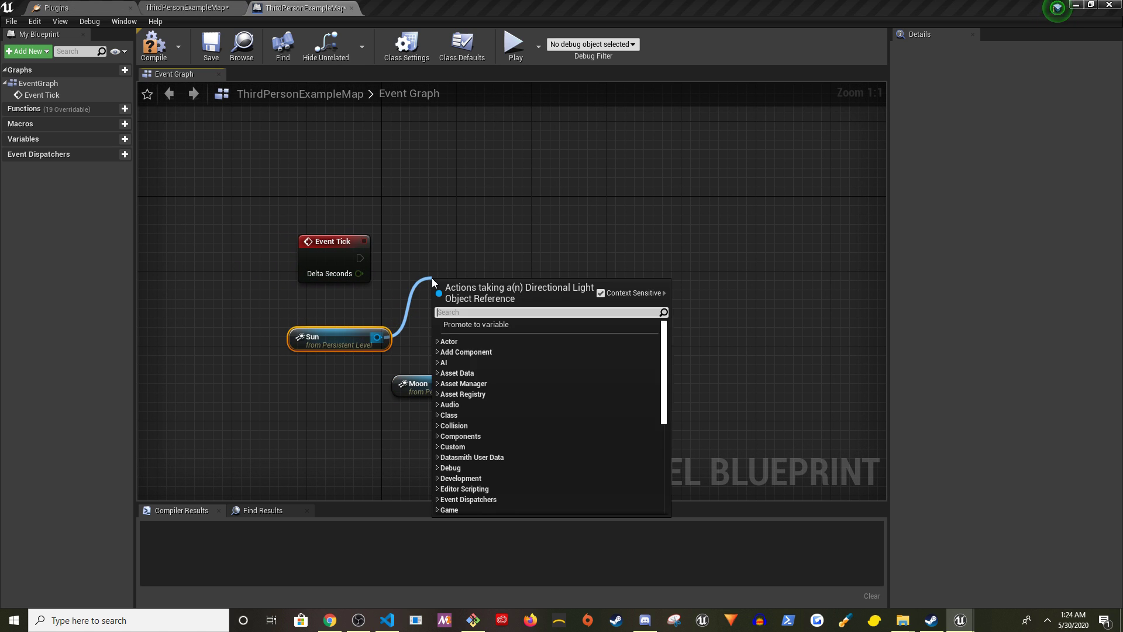
type("add actor ")
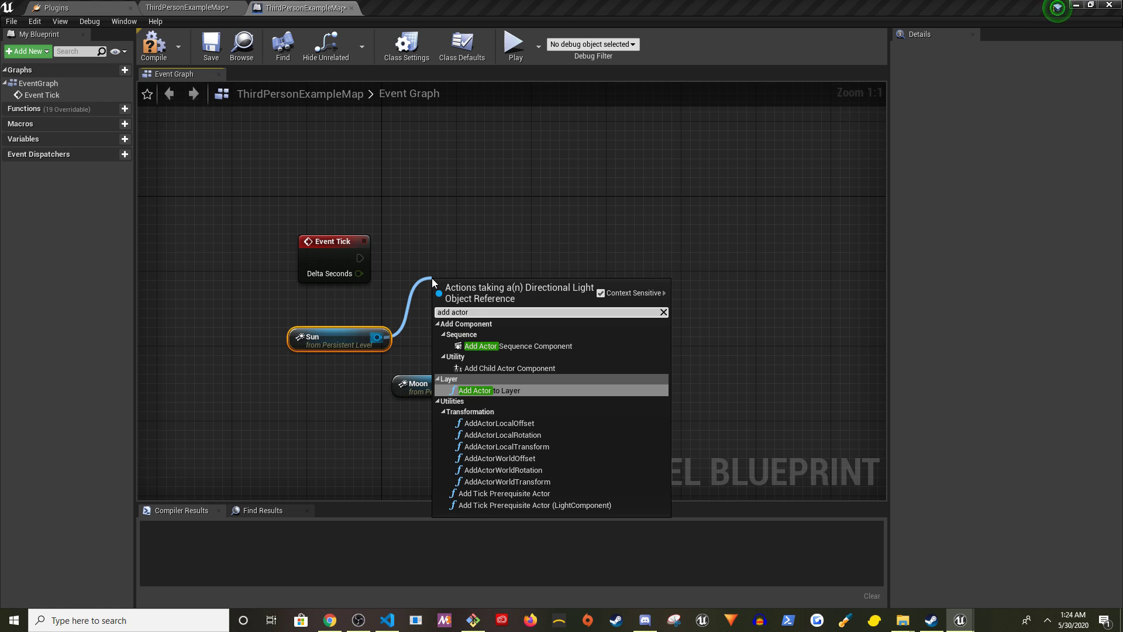
type("world")
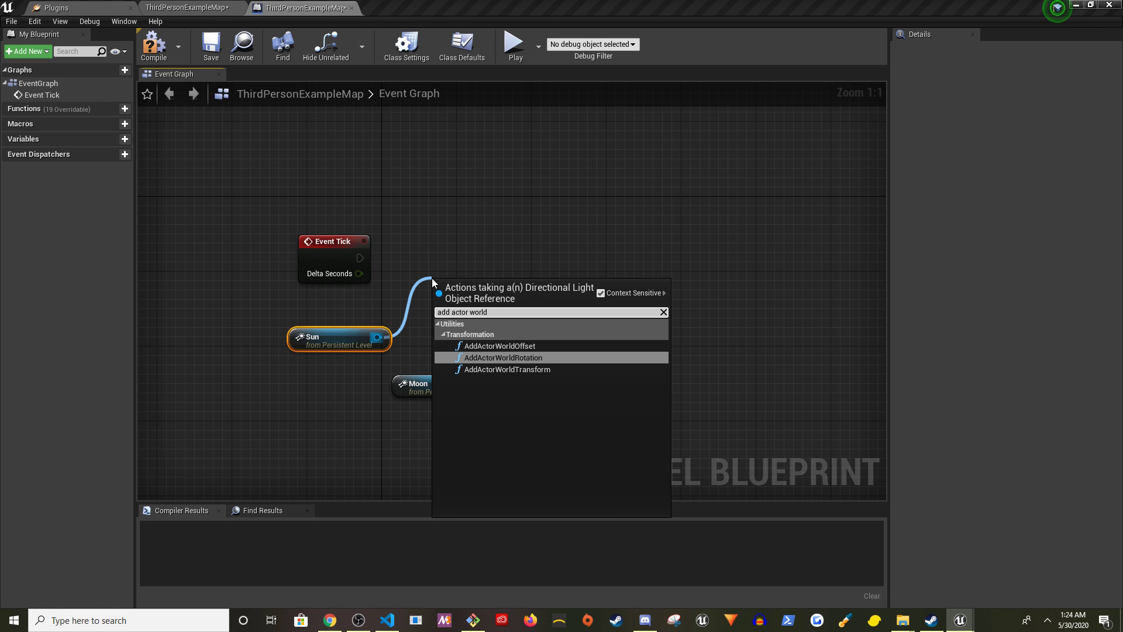
key("Return")
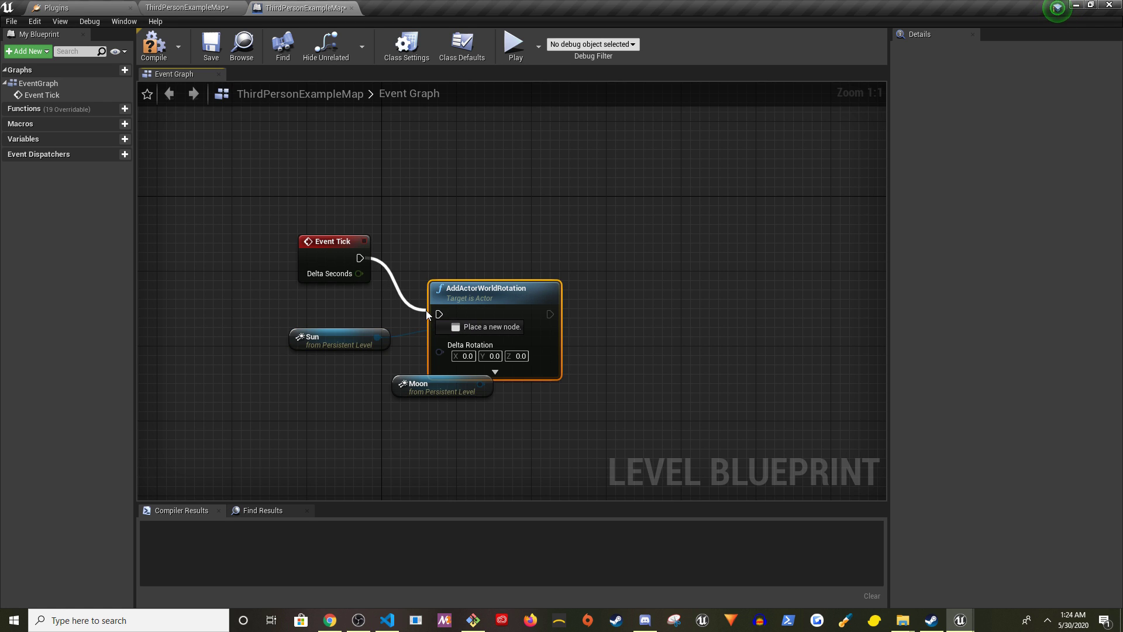
- Line up the rotation node with Event Tick and nudge the Sun node into place
left_click_drag(481, 296, 491, 237)
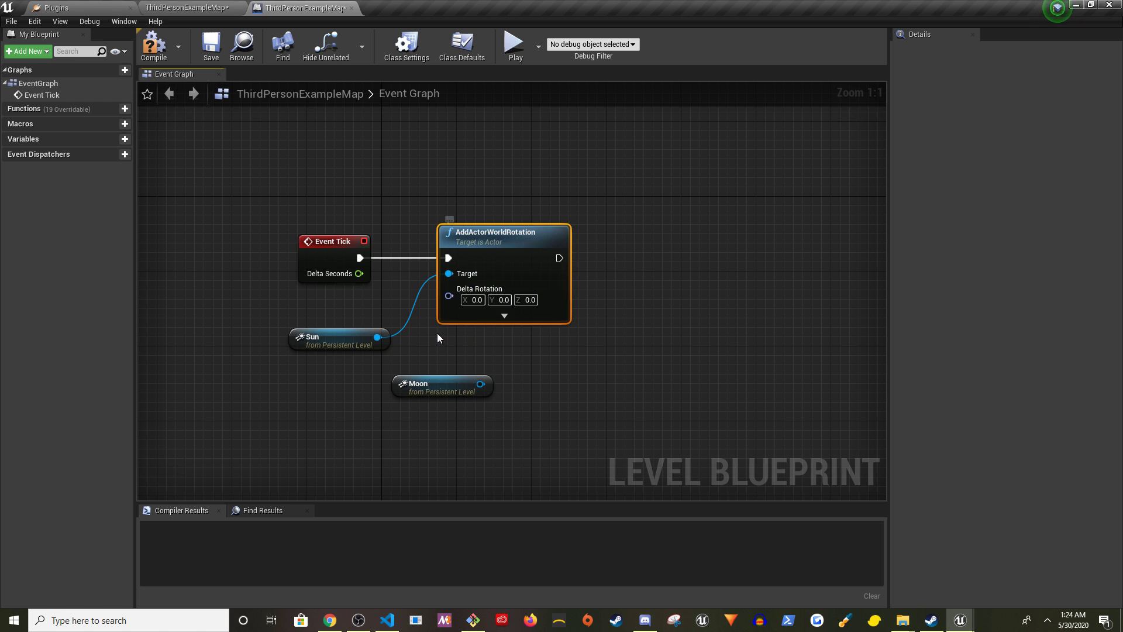
right_click_drag(340, 331, 376, 300)
left_click_drag(377, 301, 358, 292)
right_click_drag(358, 292, 293, 329)
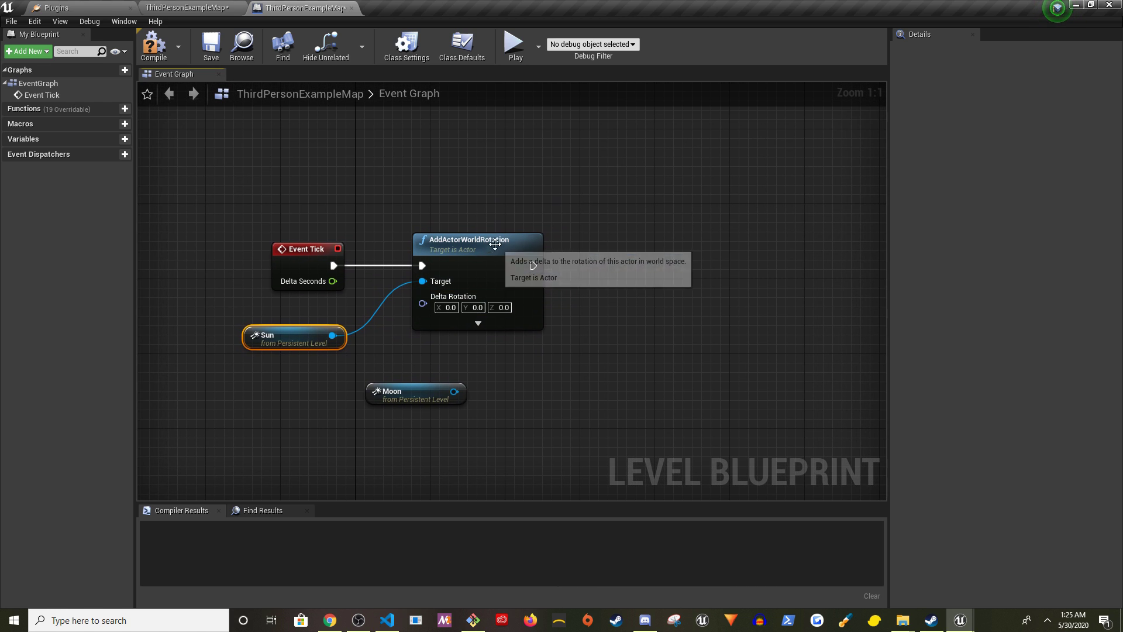
- Duplicate the AddActorWorldRotation node and connect the Moon to its Target
key("ctrl+c")
key("ctrl+v")
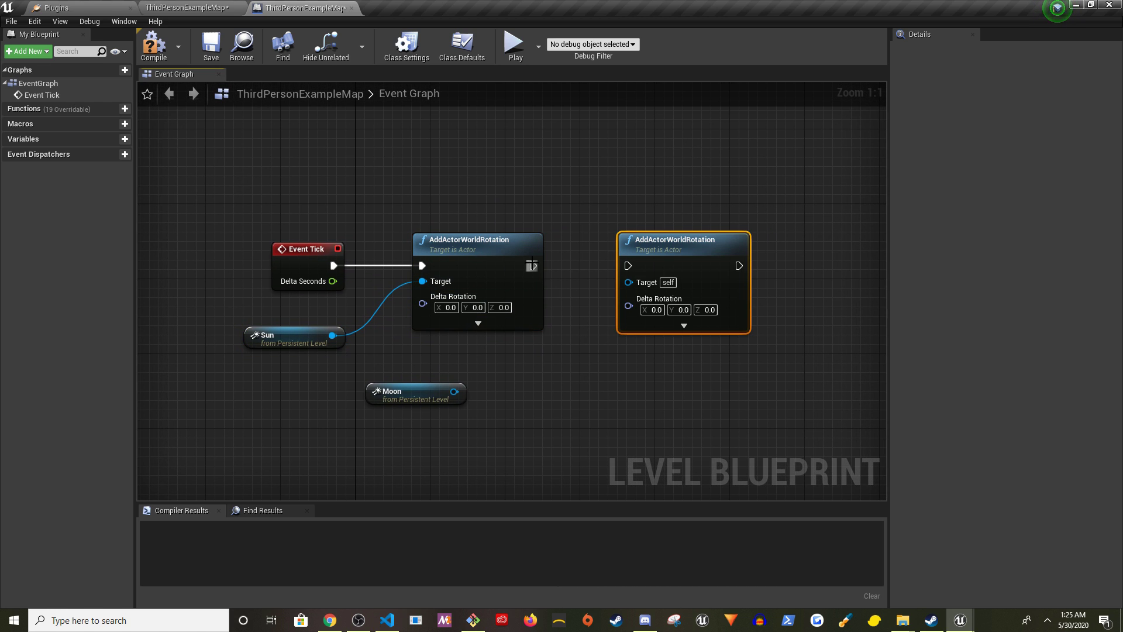
left_click_drag(460, 394, 628, 282)
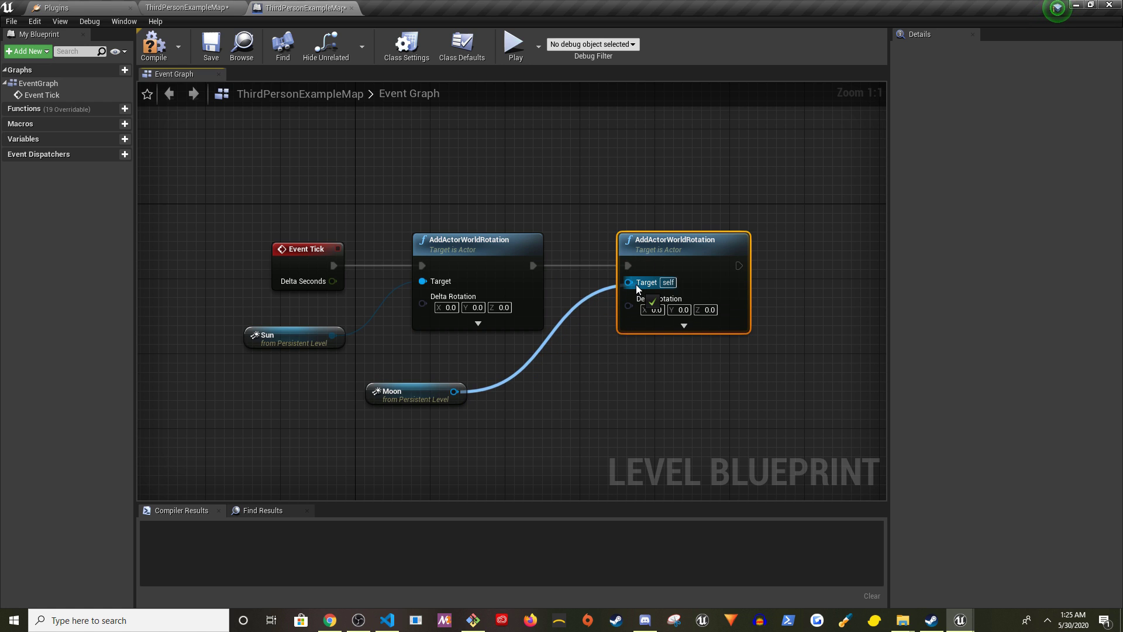
left_click_drag(417, 387, 489, 370)
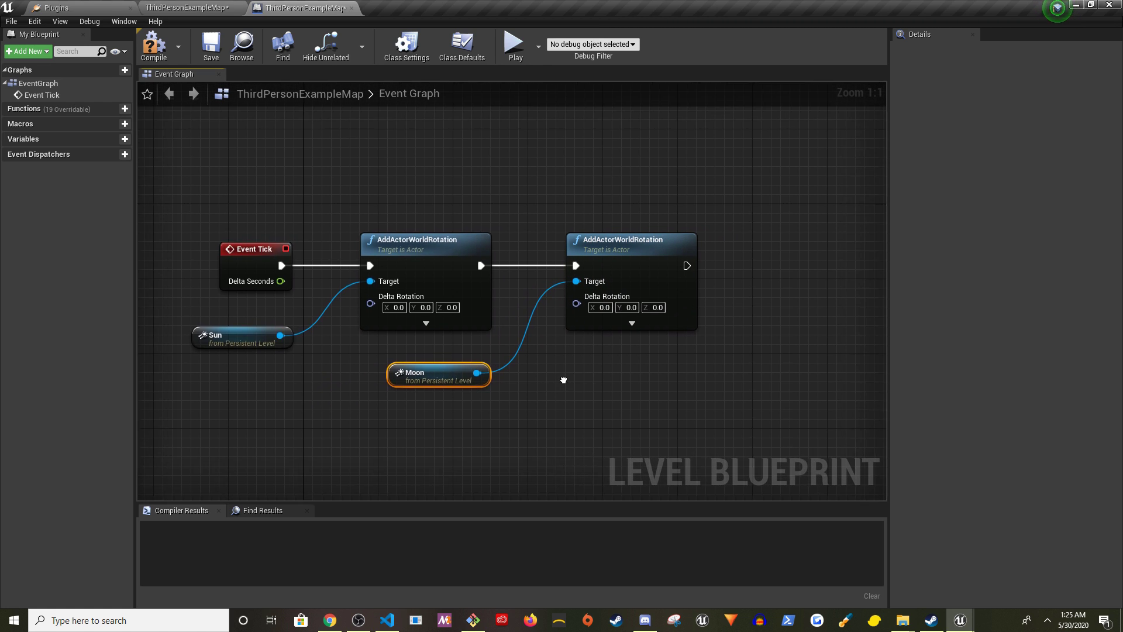
right_click_drag(489, 369, 575, 346)
right_click(508, 279)
- Promote the Sun node's Delta Rotation pin to a variable named Delta Rotation, then compile
left_click(521, 299)
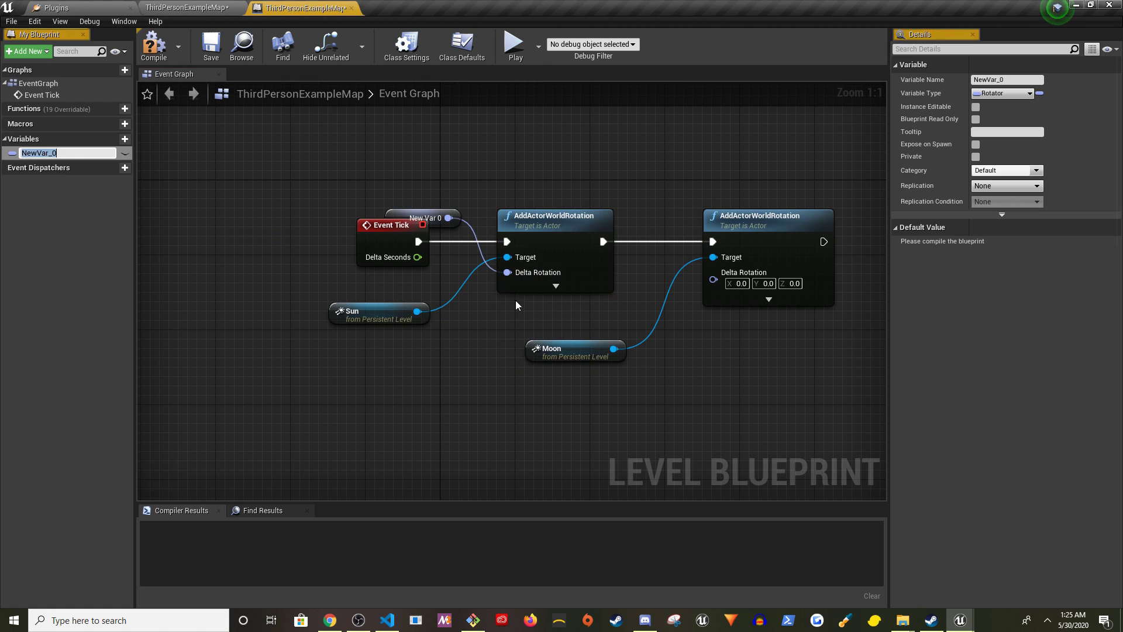
left_click_drag(419, 259, 419, 349)
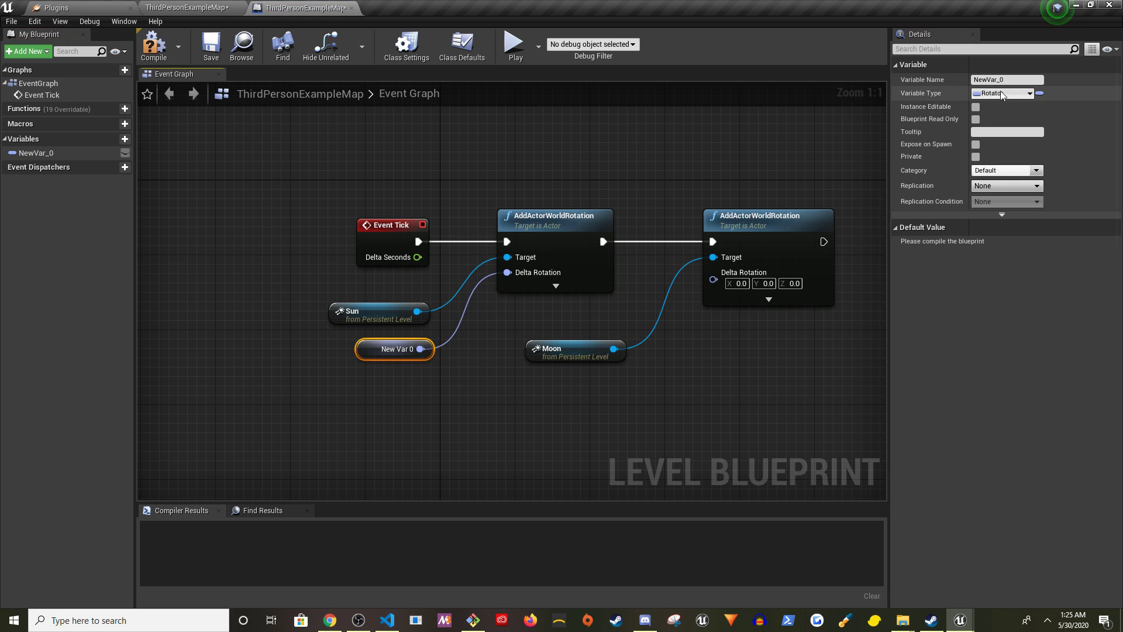
left_click(1011, 80)
type("Delta Rotatio")
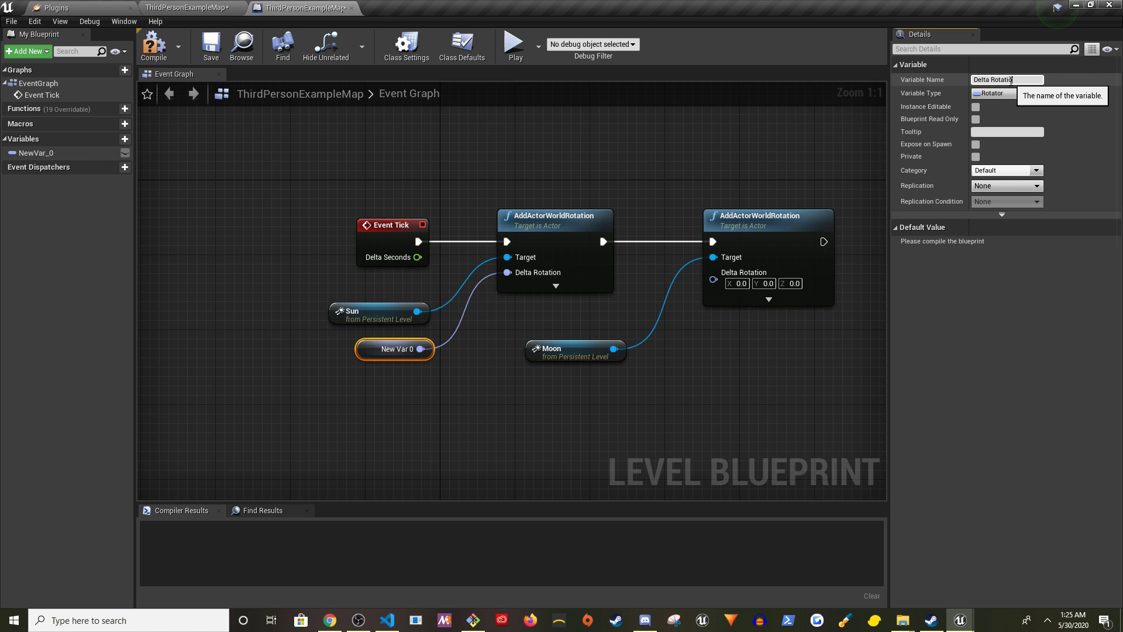
type("n")
key("Return")
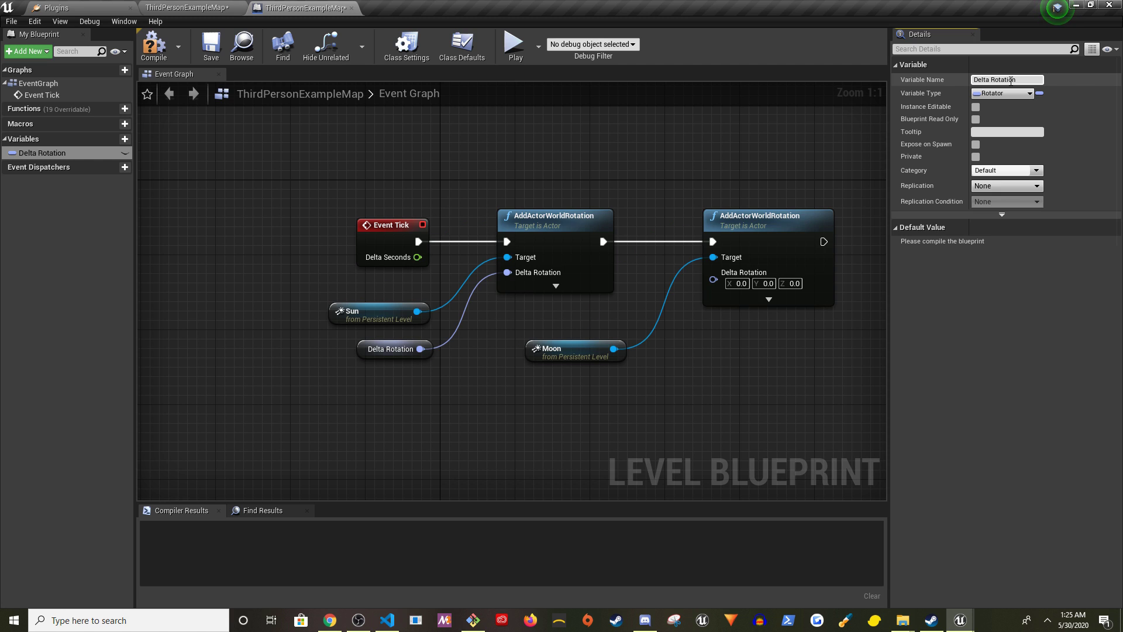
left_click(154, 48)
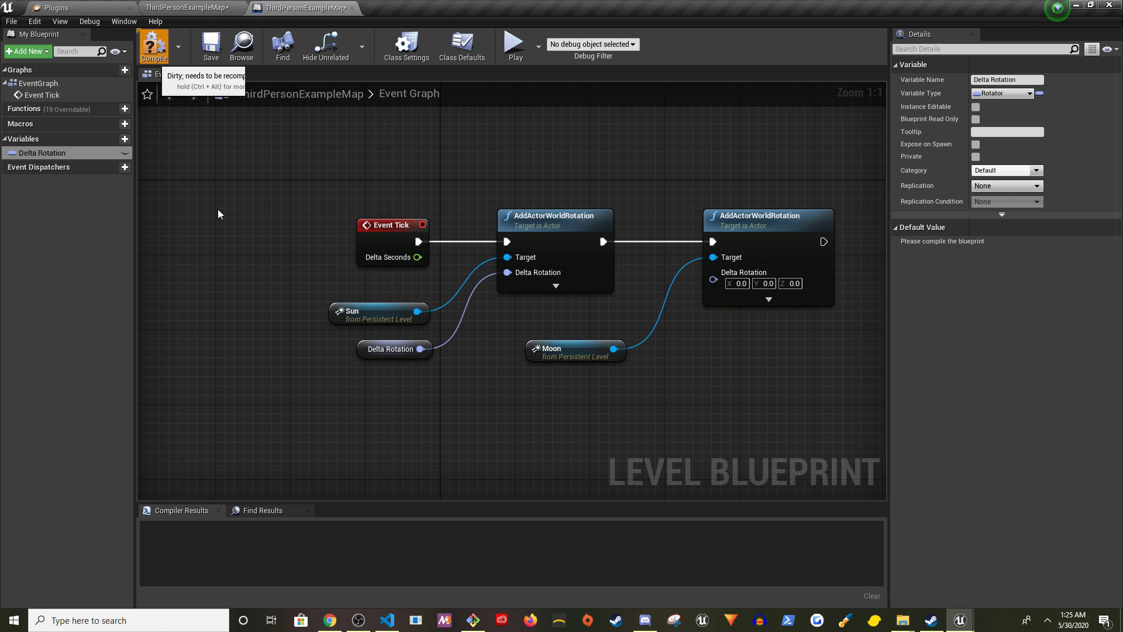
- Connect the Delta Rotation variable to the Moon's AddActorWorldRotation node
left_click(349, 358)
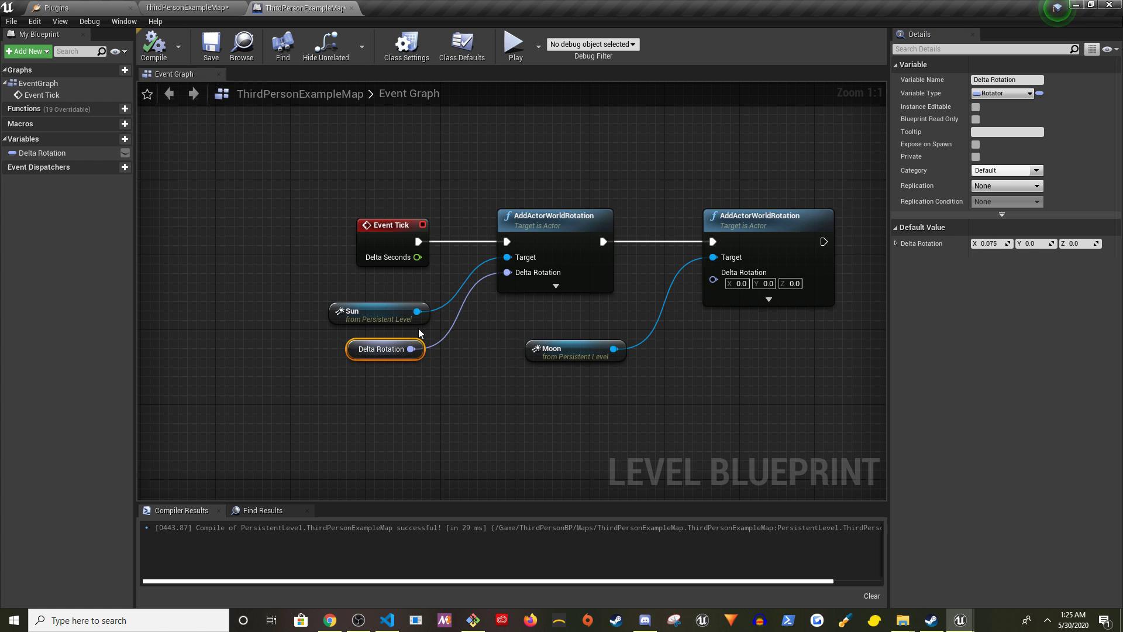
left_click_drag(411, 348, 722, 284)
right_click_drag(700, 326, 526, 381)
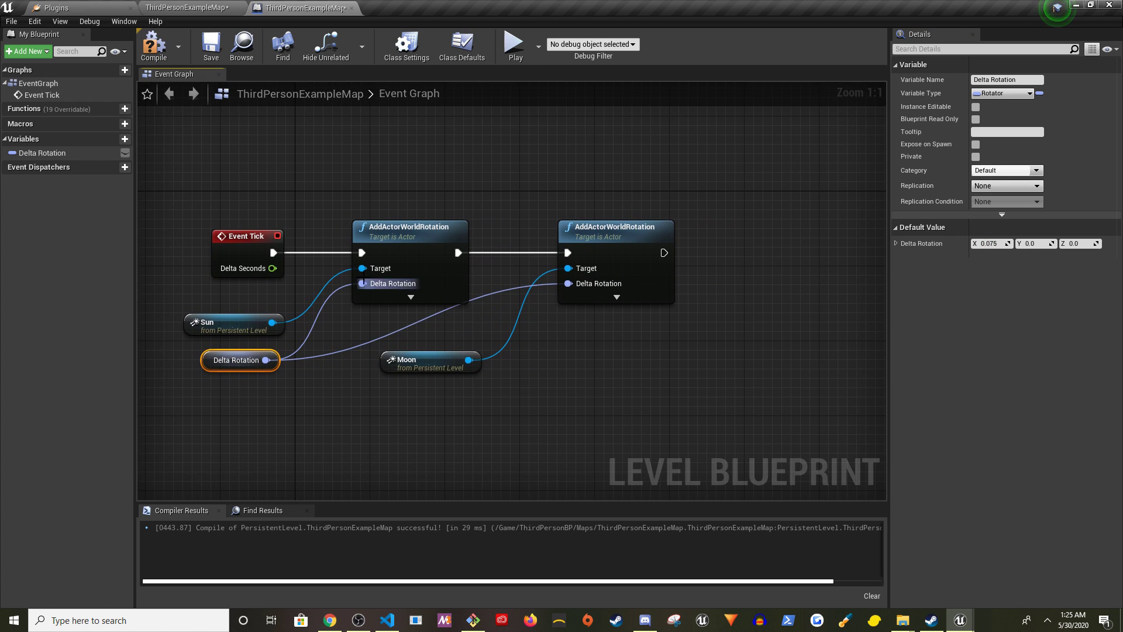
right_click_drag(385, 385, 366, 395)
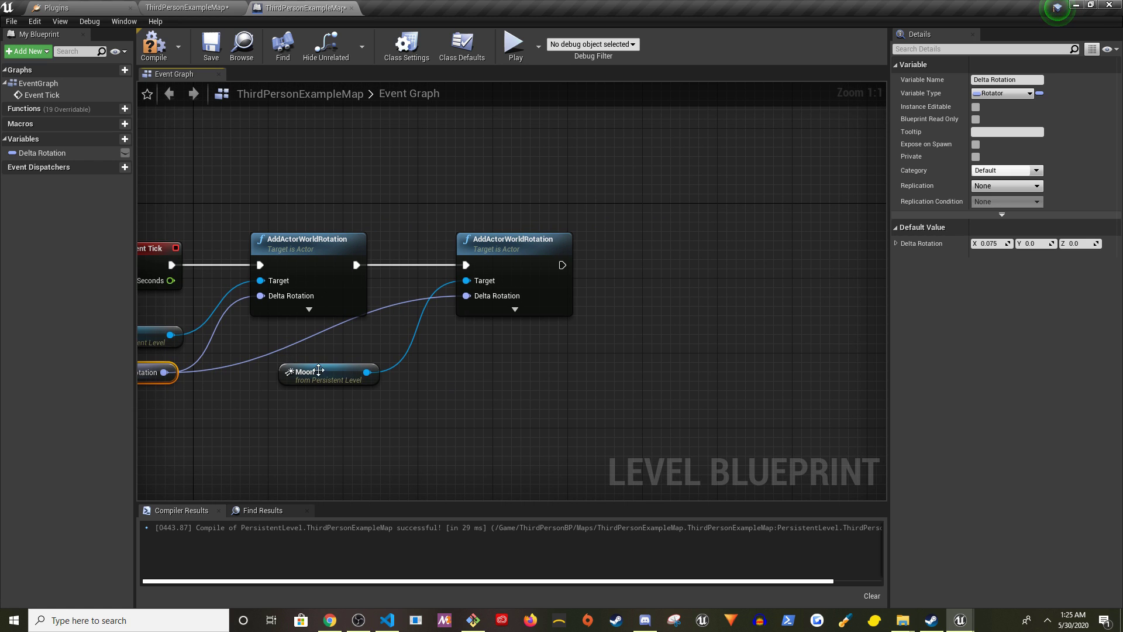
- Add a GetActorRotation node for the Moon and split it into roll, pitch and yaw
left_click(333, 371)
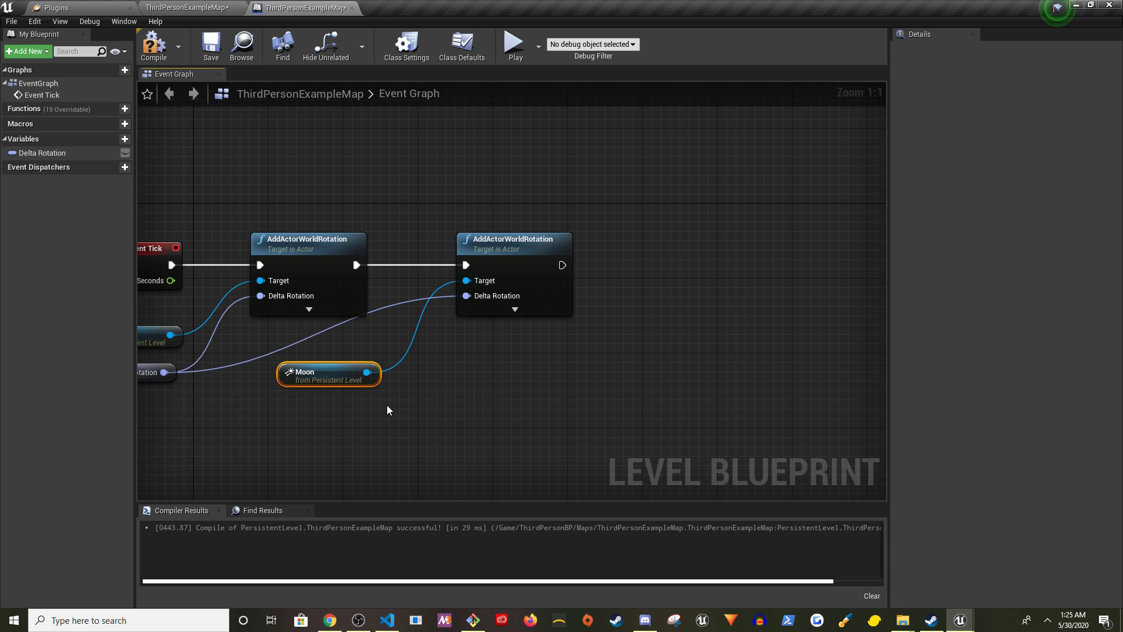
left_click_drag(367, 373, 453, 413)
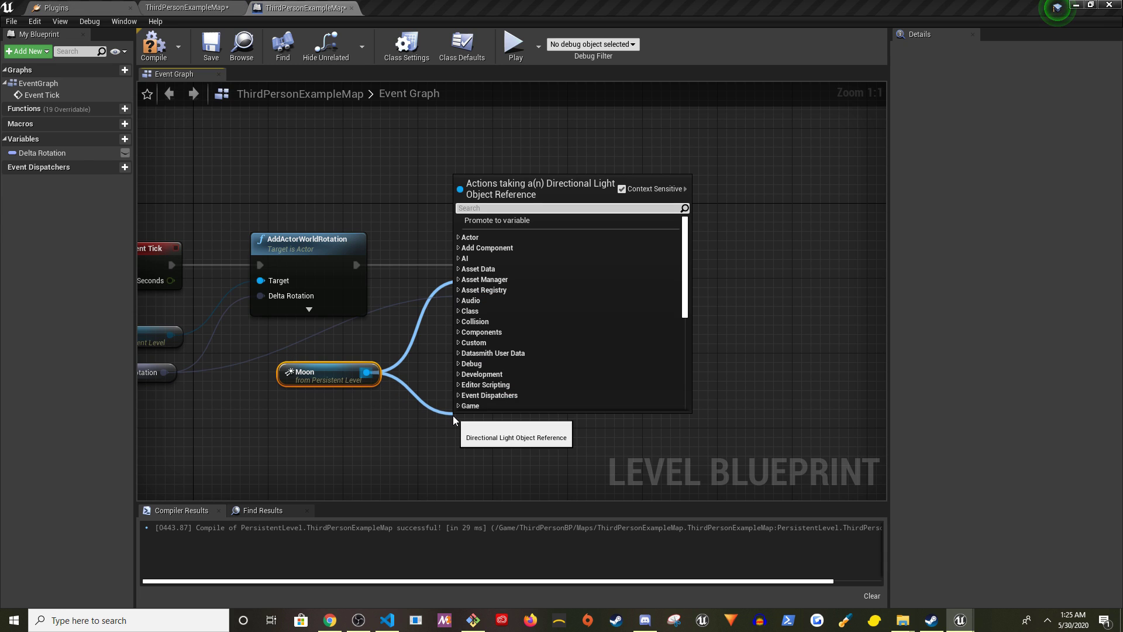
type("getactor")
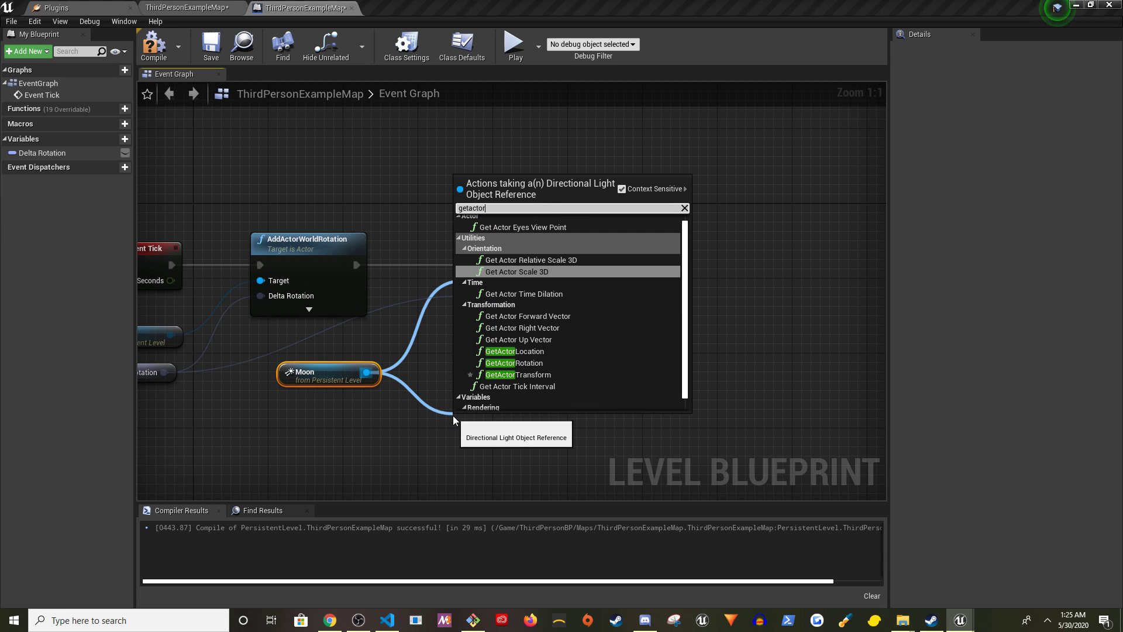
left_click(519, 364)
mouse_move(502, 409)
left_mouse_down()
mouse_move(469, 379)
mouse_move(458, 388)
left_mouse_up()
right_click(523, 419)
left_click(552, 448)
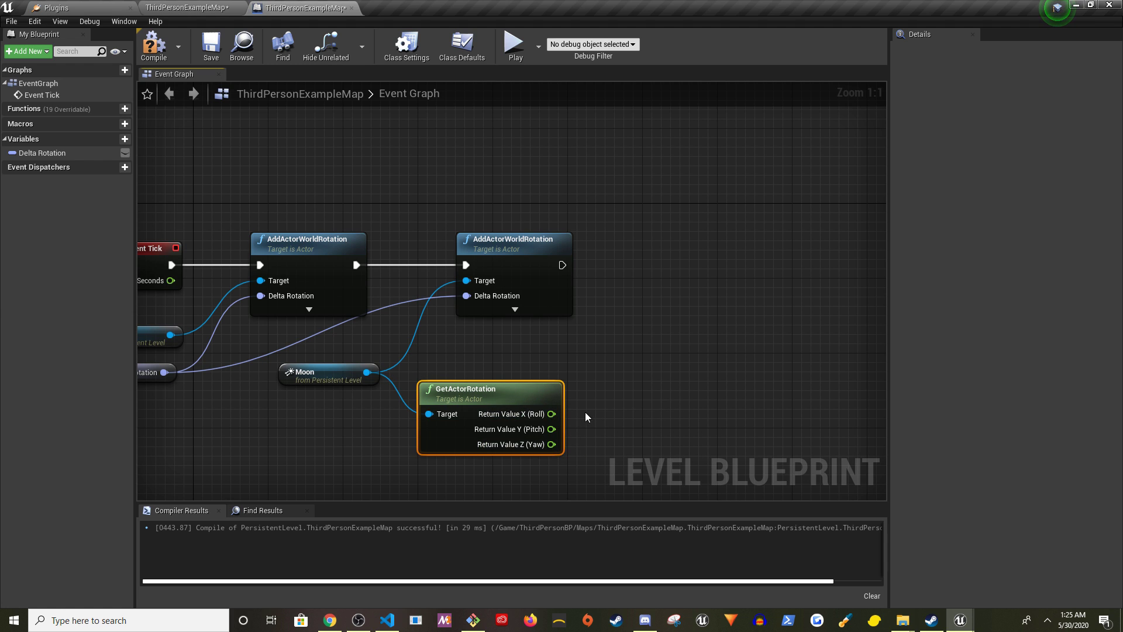
mouse_move(585, 411)
right_mouse_down()
mouse_move(555, 430)
mouse_move(527, 403)
right_mouse_up()
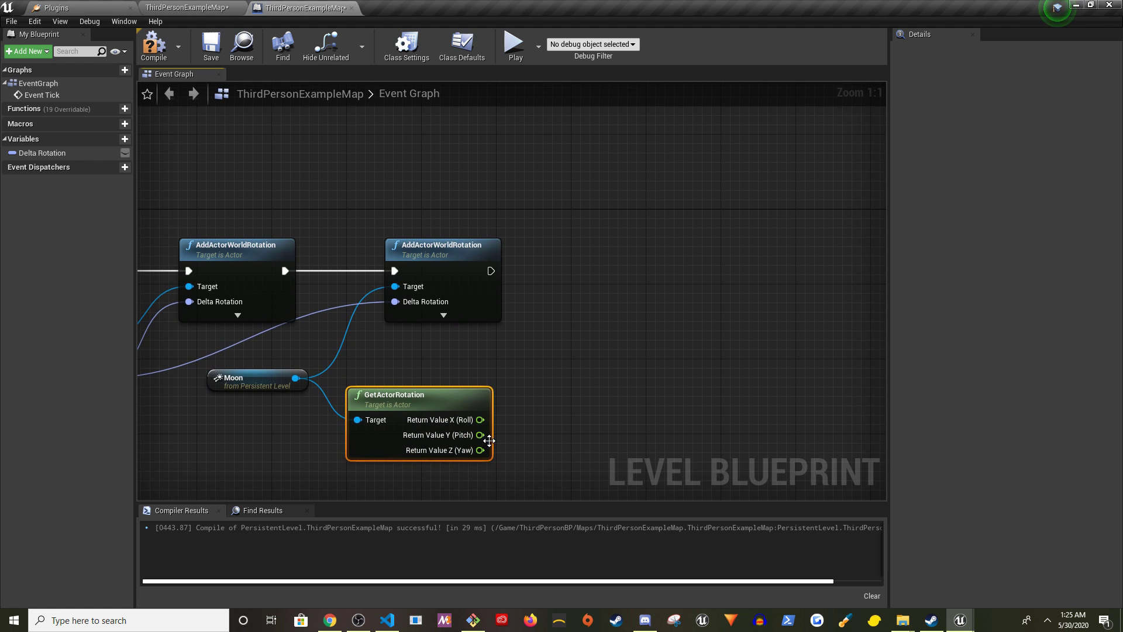
- Add a float less-than comparison on the Moon's Pitch output
left_click_drag(480, 434, 527, 414)
type("<")
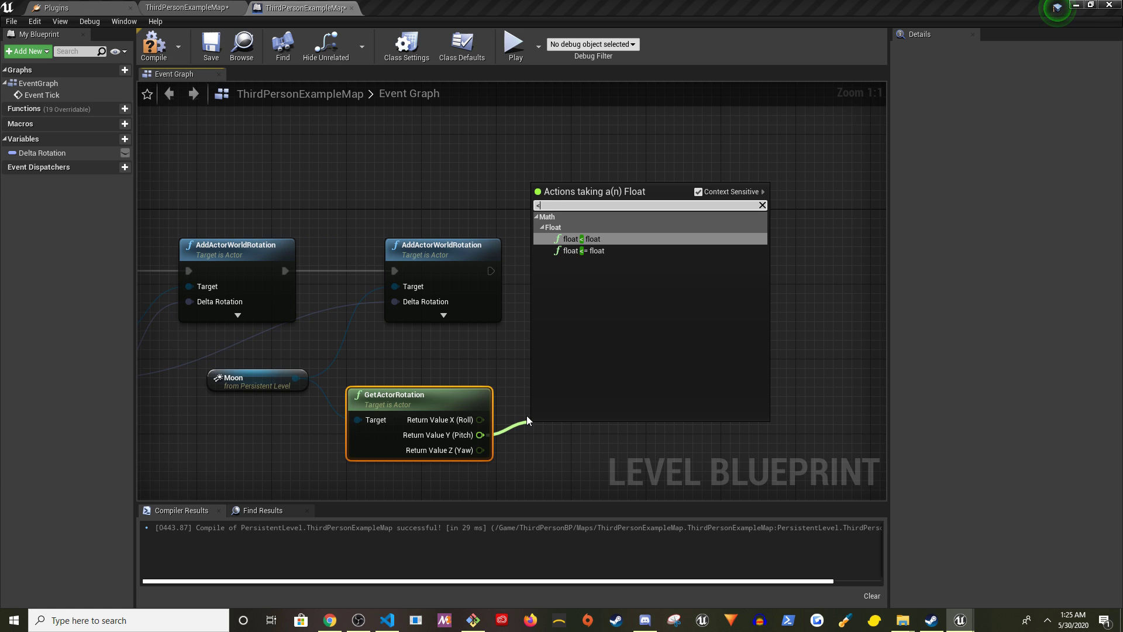
key("Return")
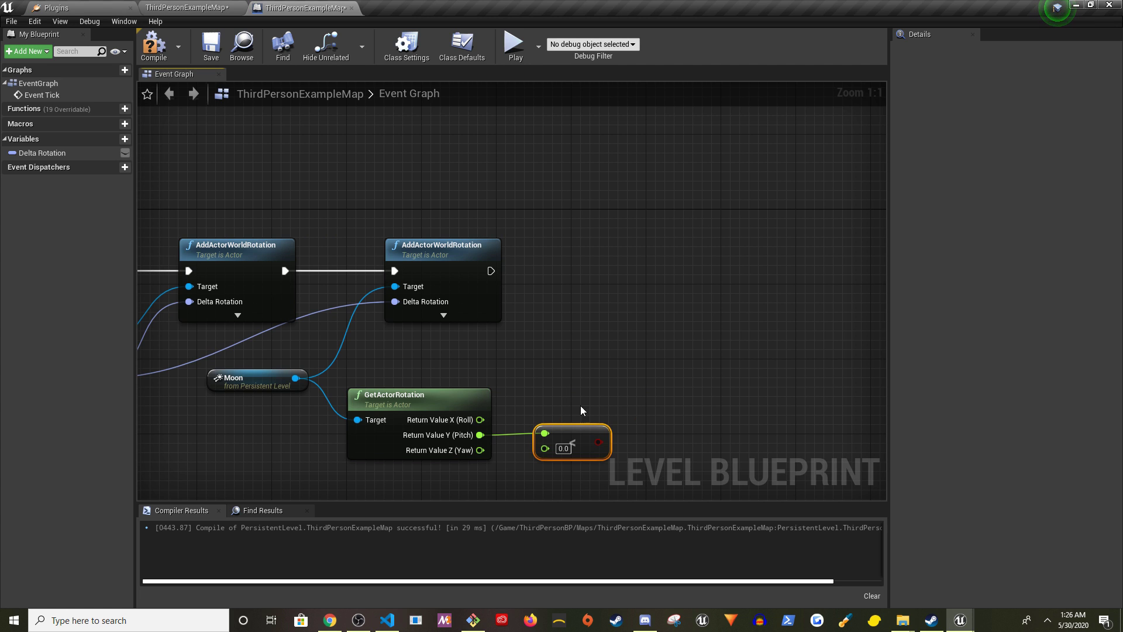
right_click_drag(594, 367, 530, 383)
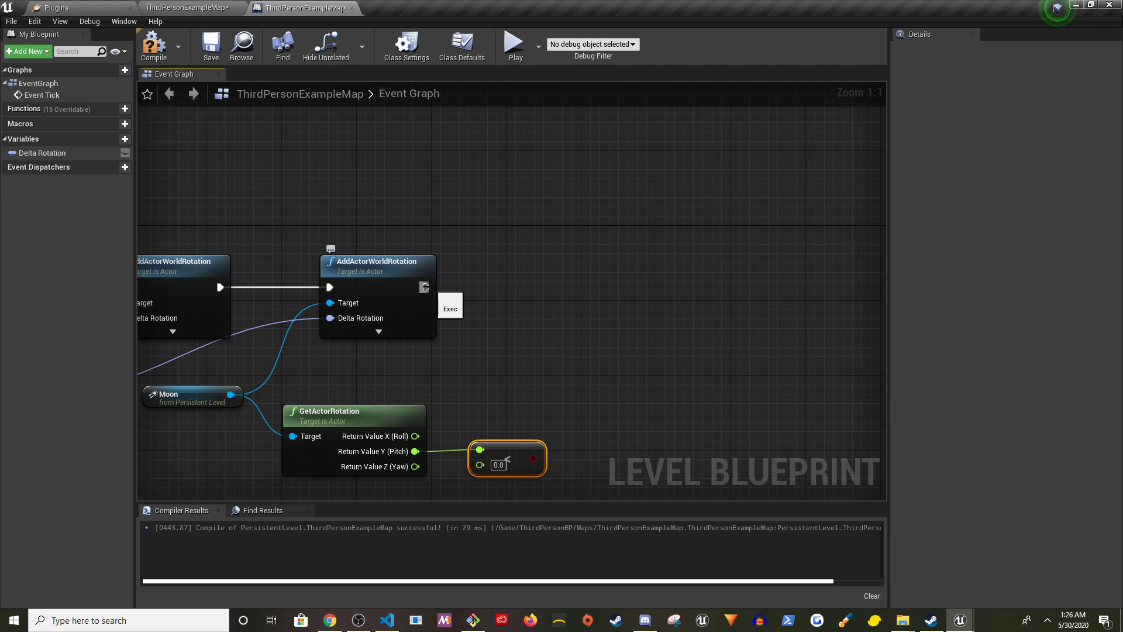
right_click_drag(396, 391, 510, 385)
- Add Set Cast Shadows for the Moon, run after its rotation and driven by the comparison
left_click_drag(344, 389, 574, 361)
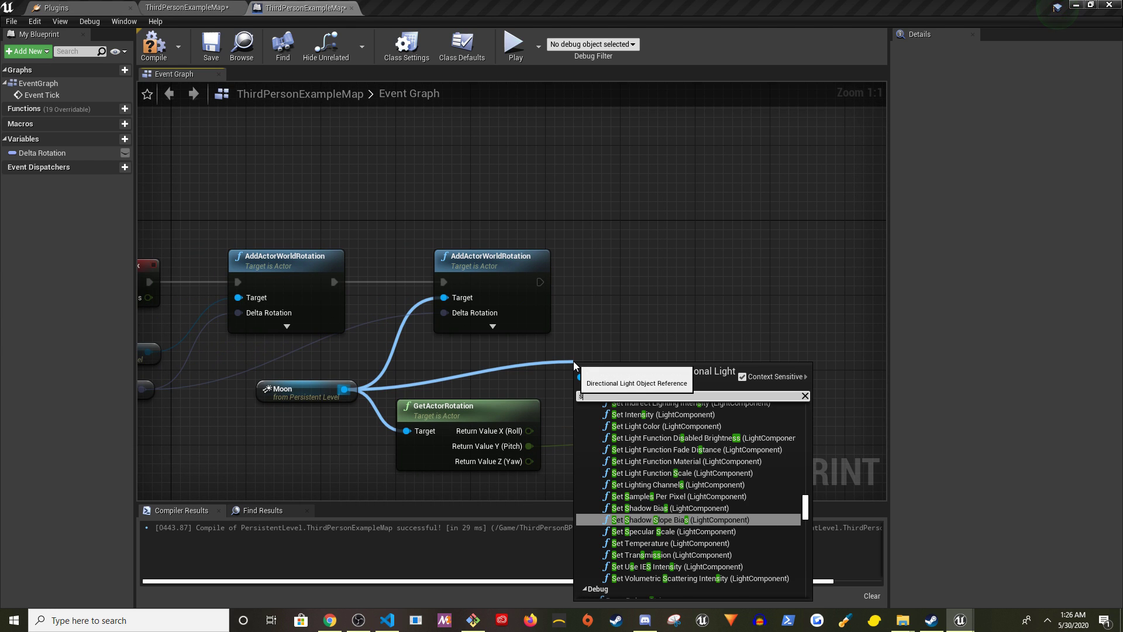
type("set cast sha")
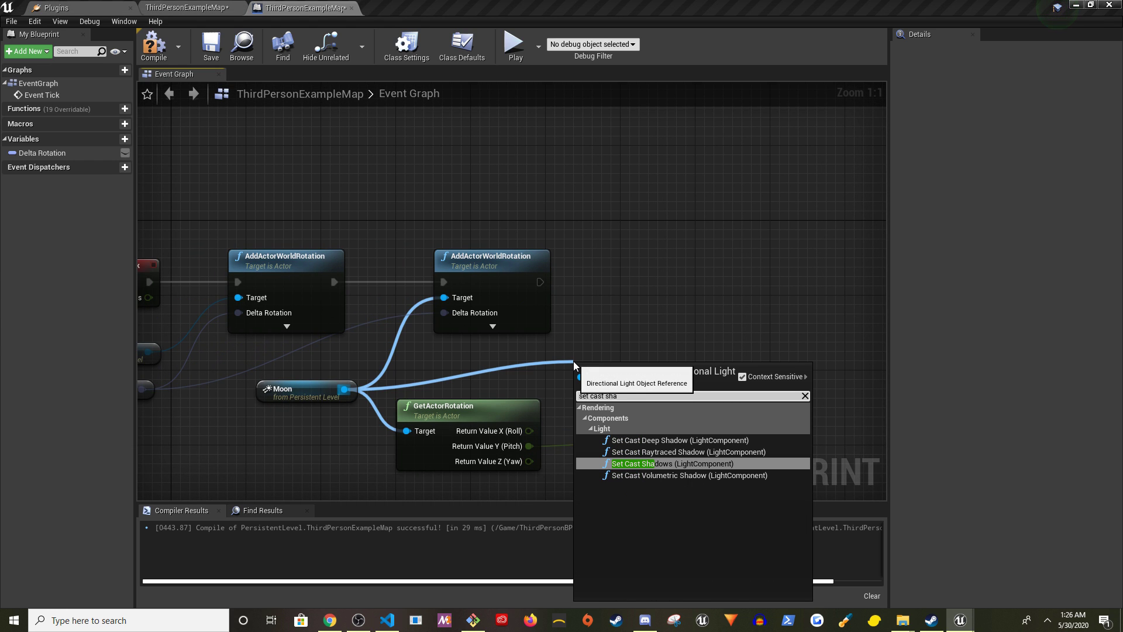
left_click(689, 463)
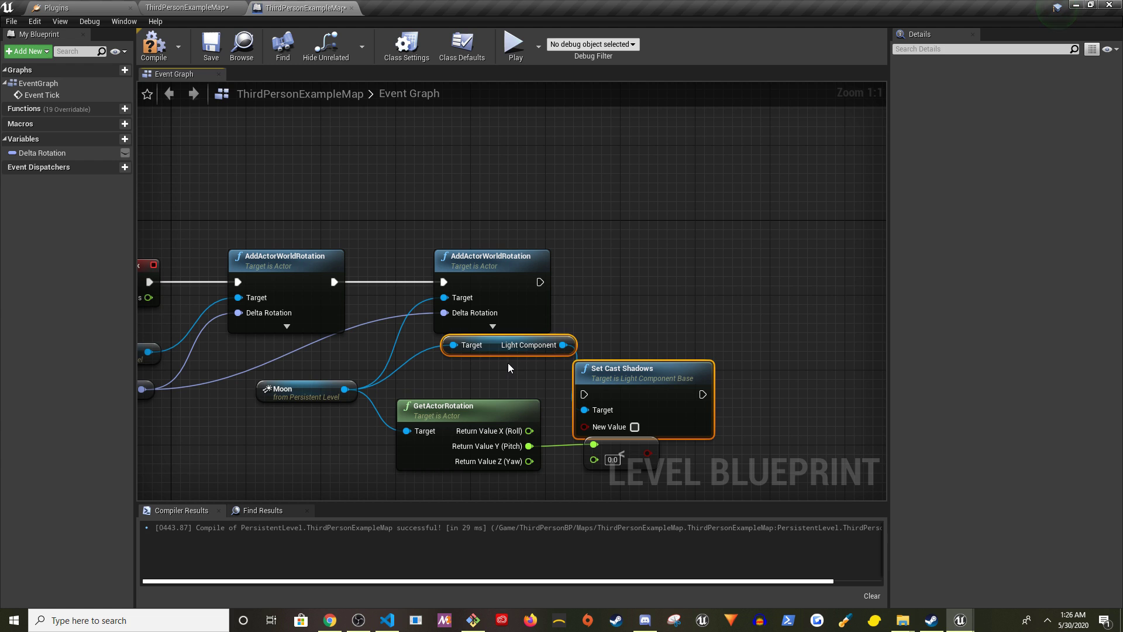
mouse_move(505, 345)
left_mouse_down()
mouse_move(465, 375)
mouse_move(451, 370)
left_mouse_up()
mouse_move(631, 371)
left_mouse_down()
mouse_move(642, 260)
mouse_move(651, 260)
left_mouse_up()
left_click_drag(540, 282, 604, 282)
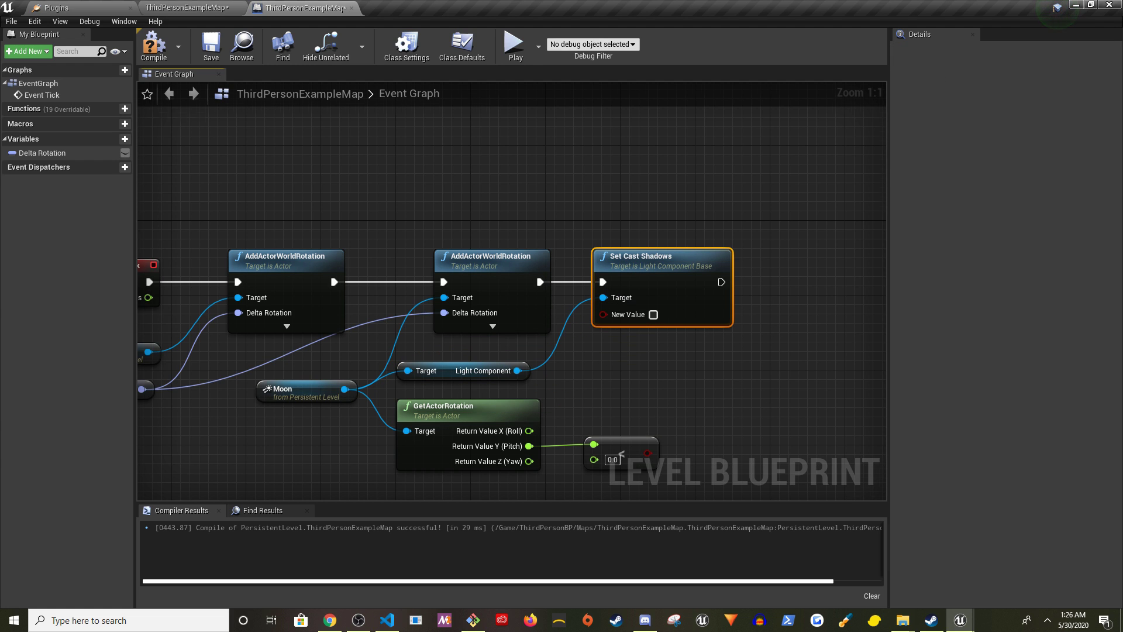
right_click_drag(604, 281, 533, 252)
left_click(553, 421)
left_click_drag(555, 422, 554, 388)
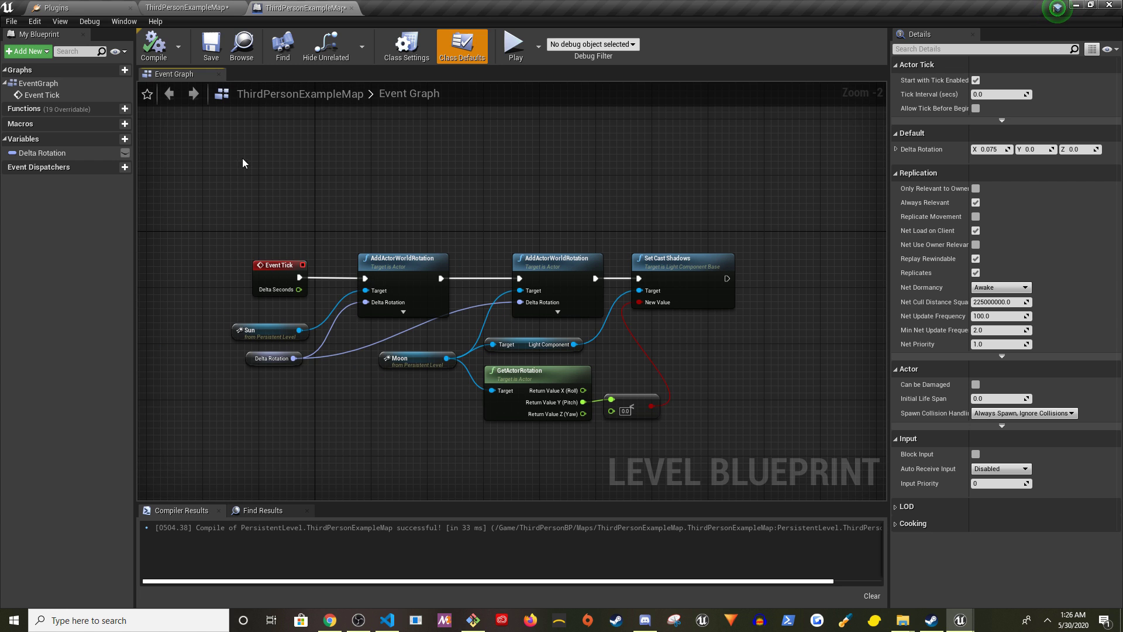
- Close the Plugins page and start a fullscreen play session of the level
left_click(129, 11)
left_click(193, 7)
left_click(677, 44)
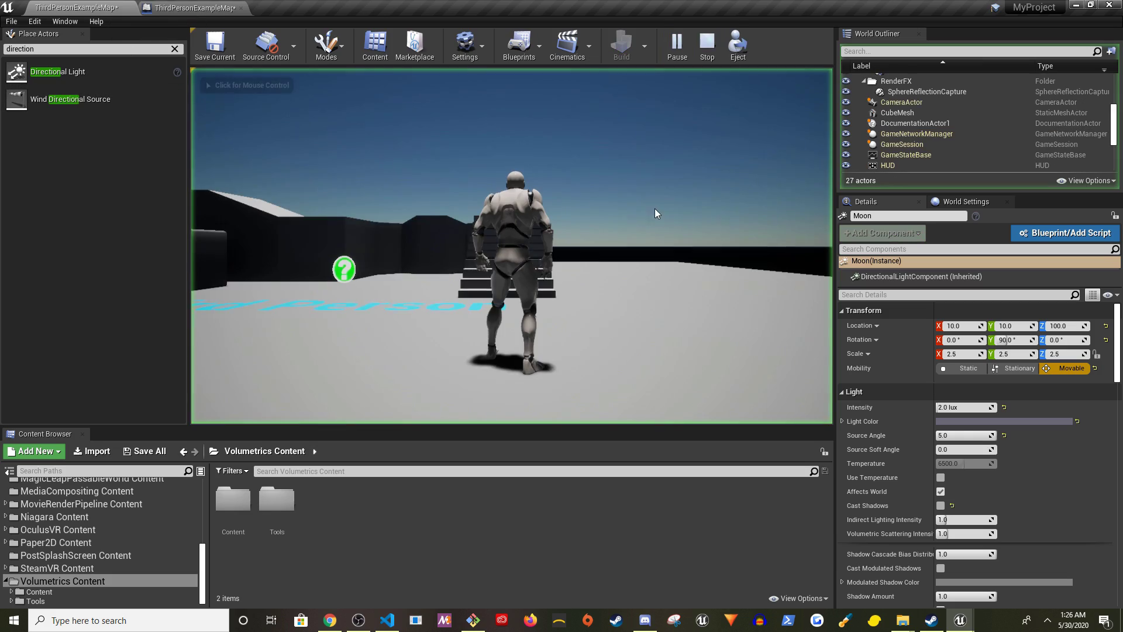
left_click(654, 213)
key("F11")
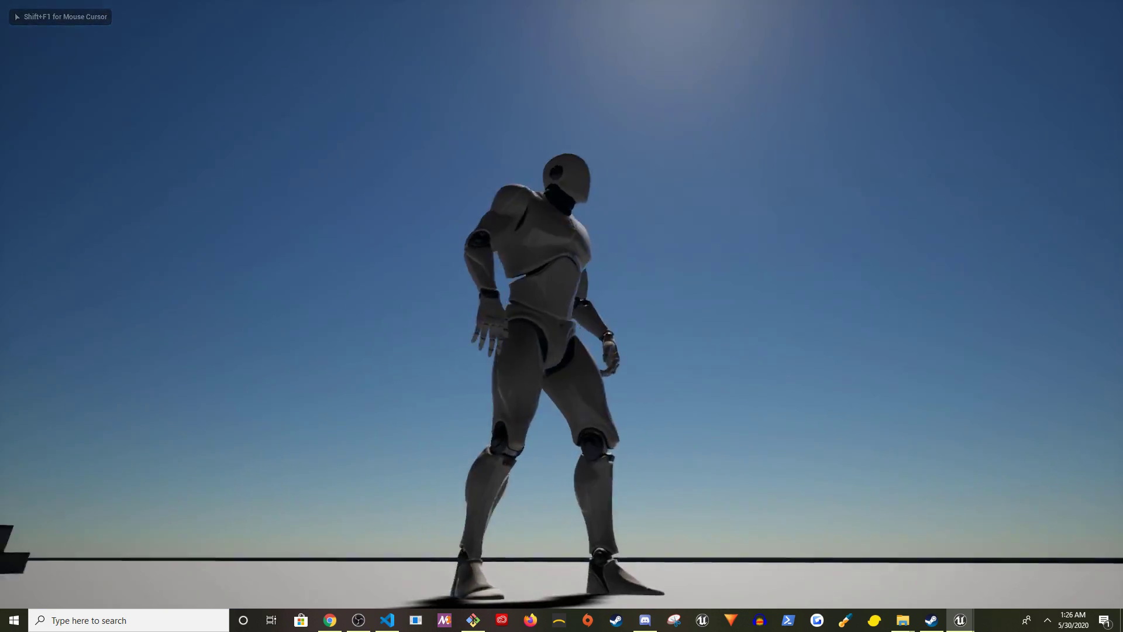
- Run and jump around watching the moon and sky cycle, then stop playing
key("w")
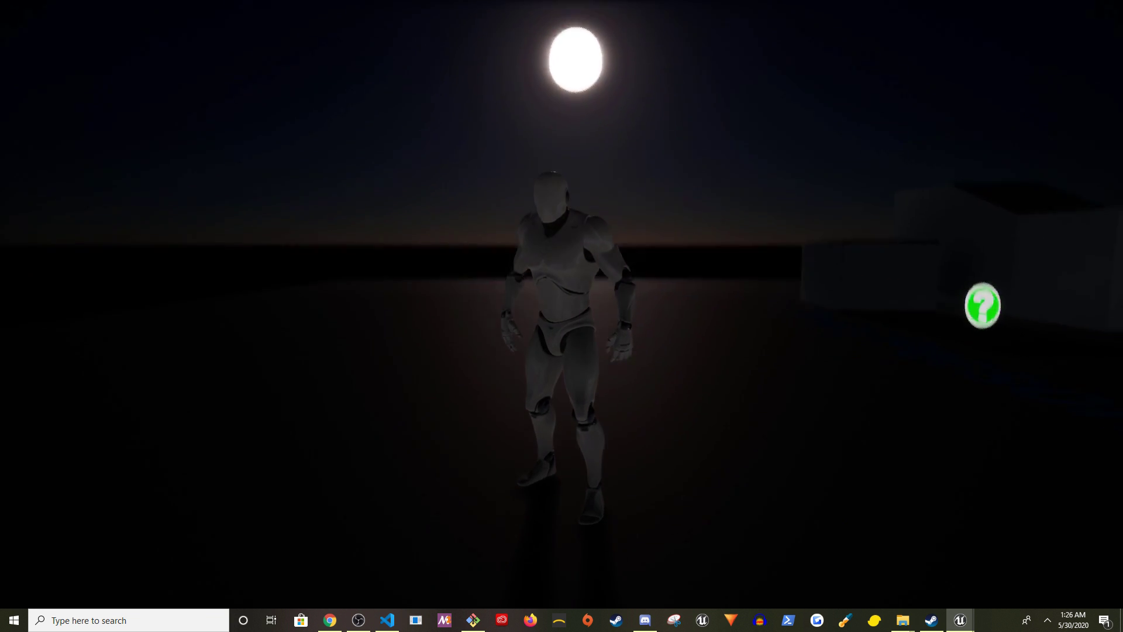
key("space")
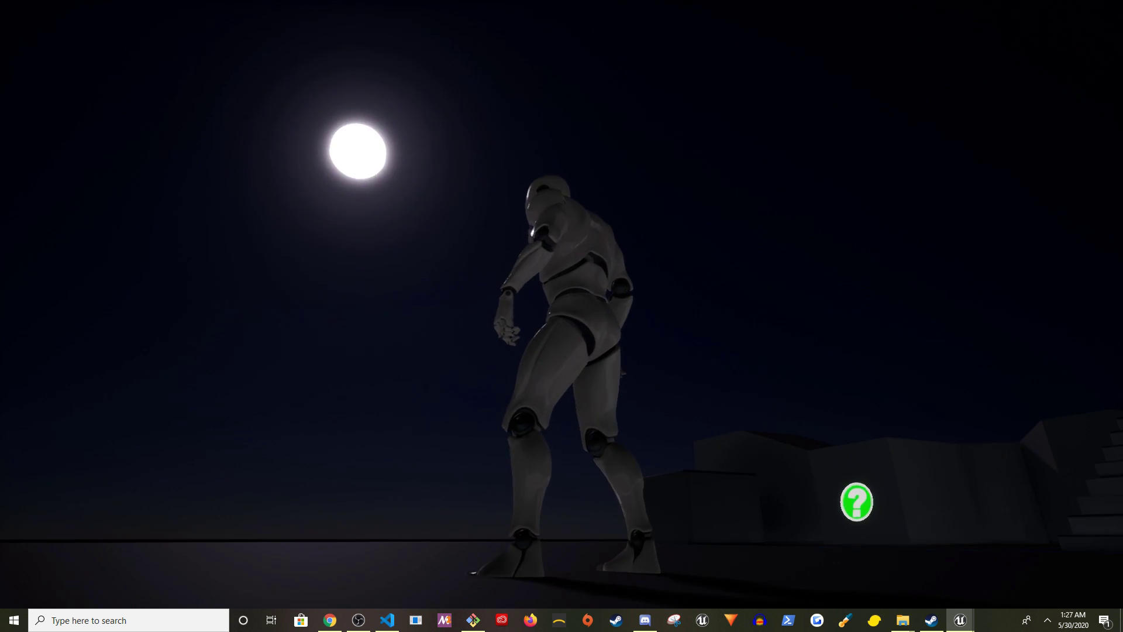
key("w")
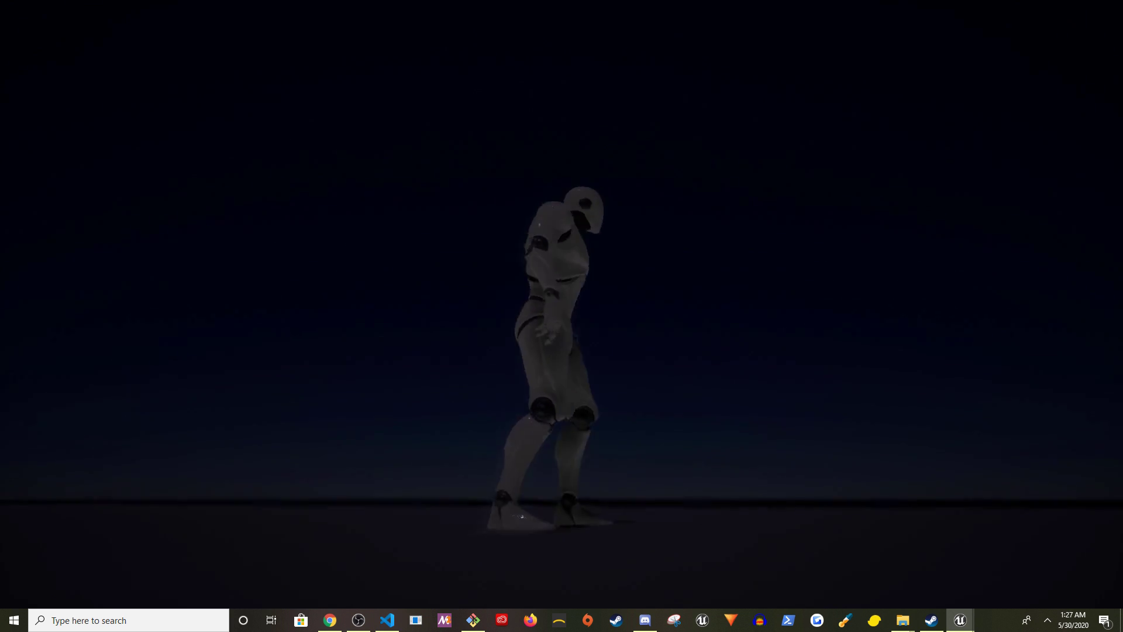
key("space")
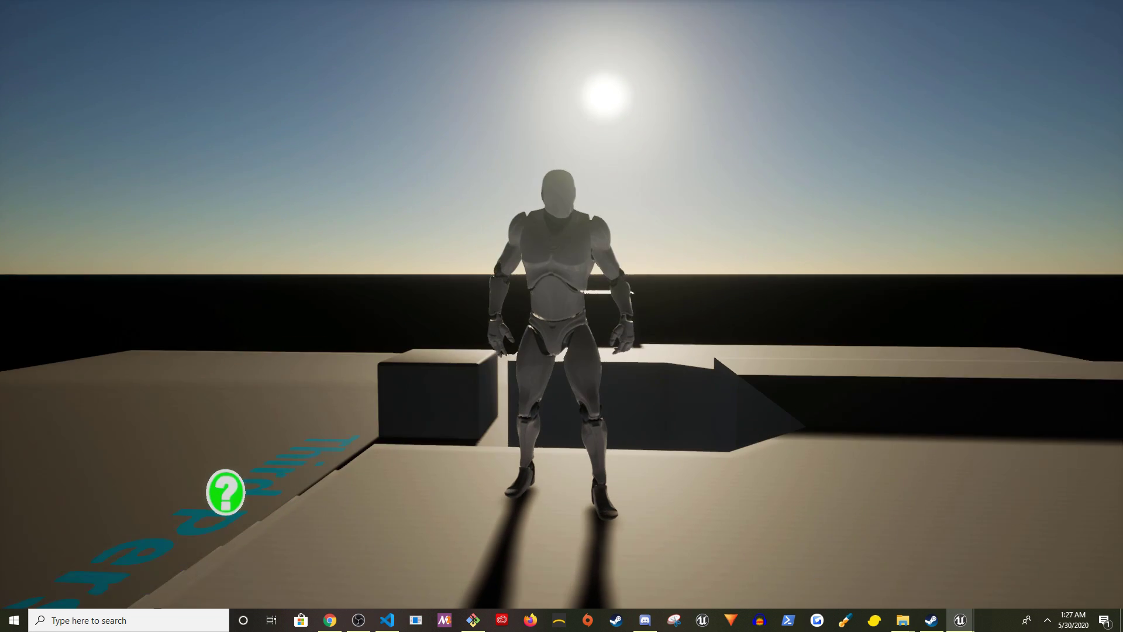
key("Escape")
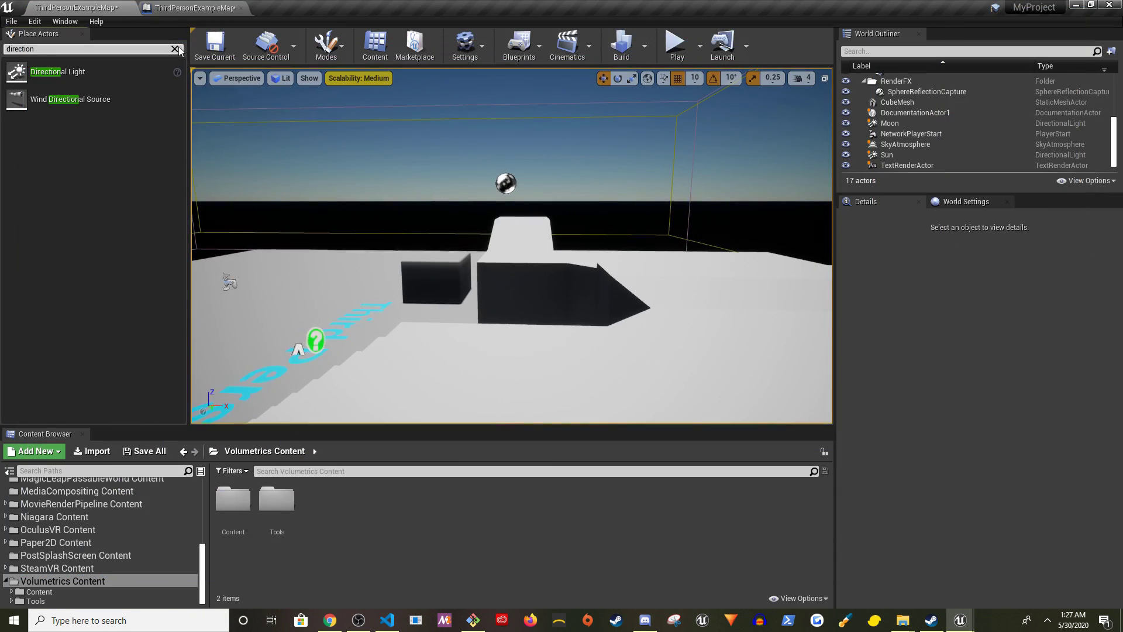
- Select the Sun, set its source angle to 5.0, and save the modified level
left_click(176, 50)
left_click(902, 155)
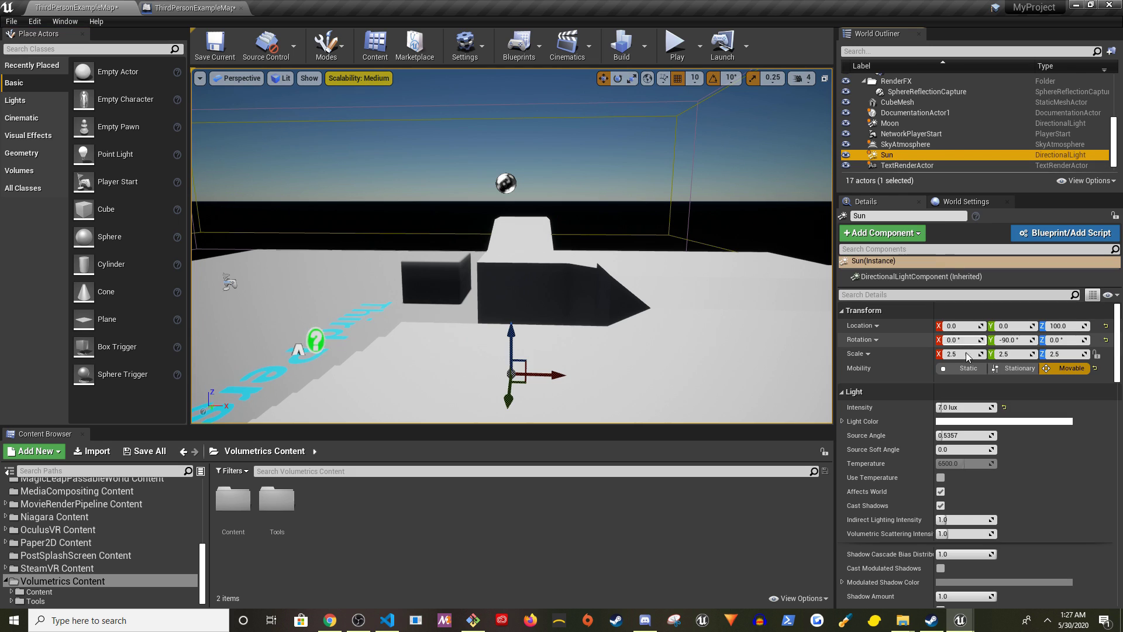
type("5")
key("Return")
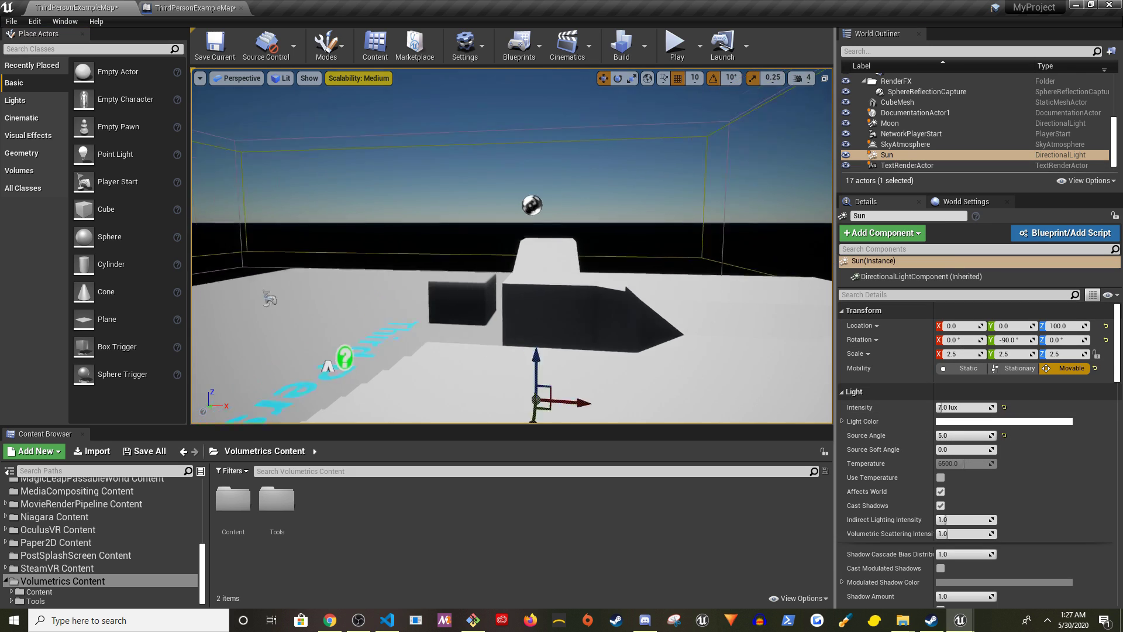
mouse_move(509, 289)
right_mouse_down()
mouse_move(510, 176)
mouse_move(640, 328)
mouse_move(614, 394)
mouse_move(544, 277)
right_mouse_up()
left_click(144, 451)
left_click(661, 415)
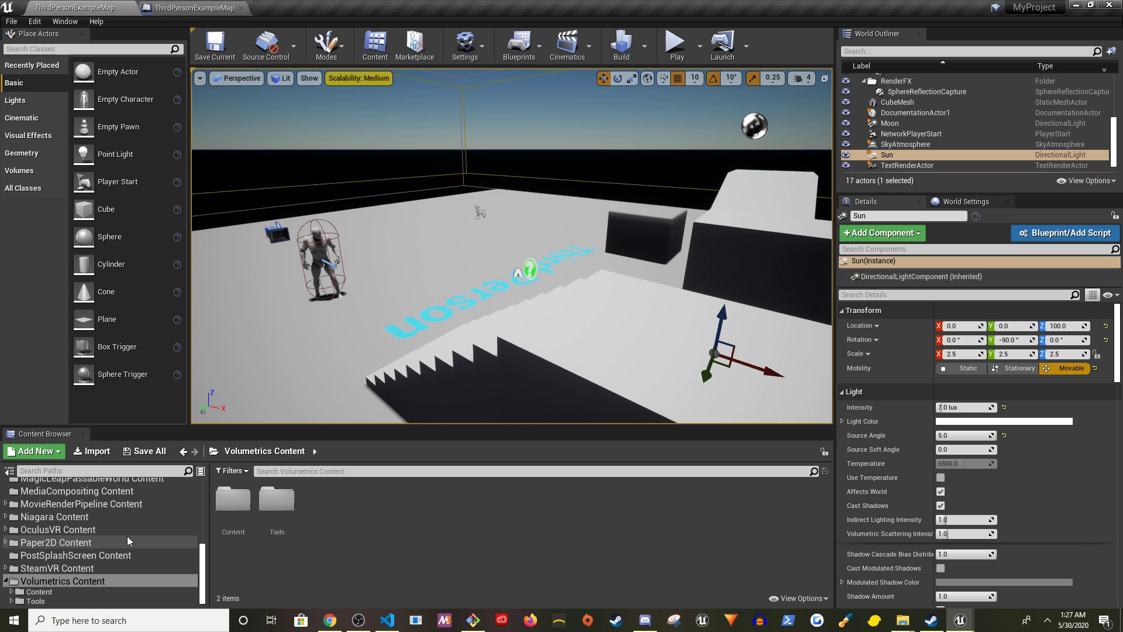
- Browse to Volumetrics Content > Sky > Maps and load Volumetric_Sky_Prototype_Map
left_click(38, 592)
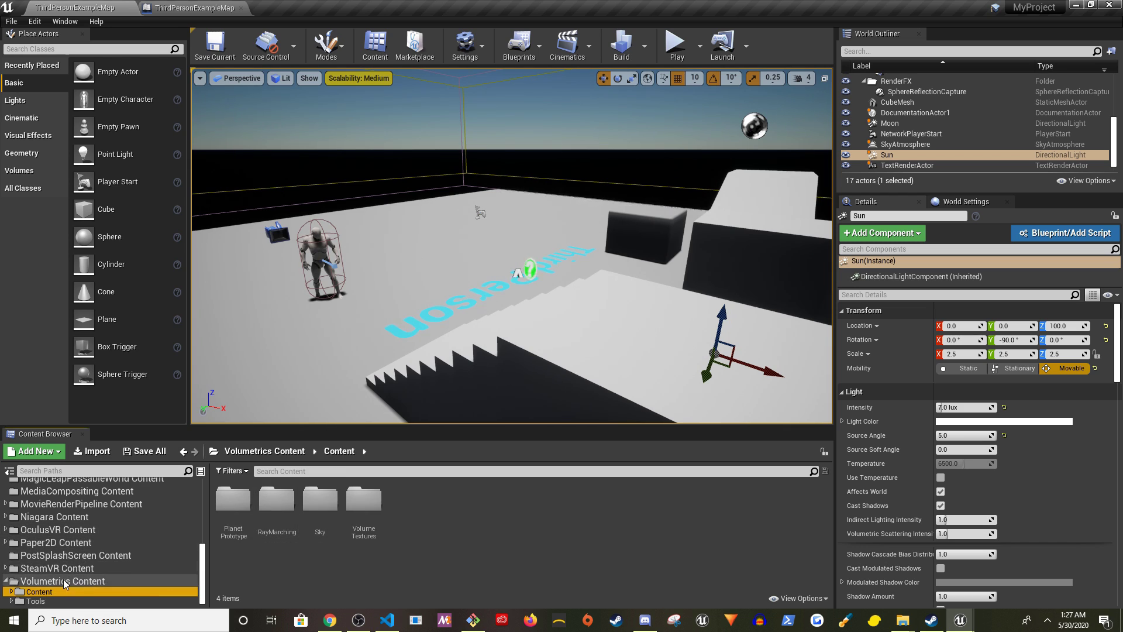
left_click(87, 583)
left_click(50, 593)
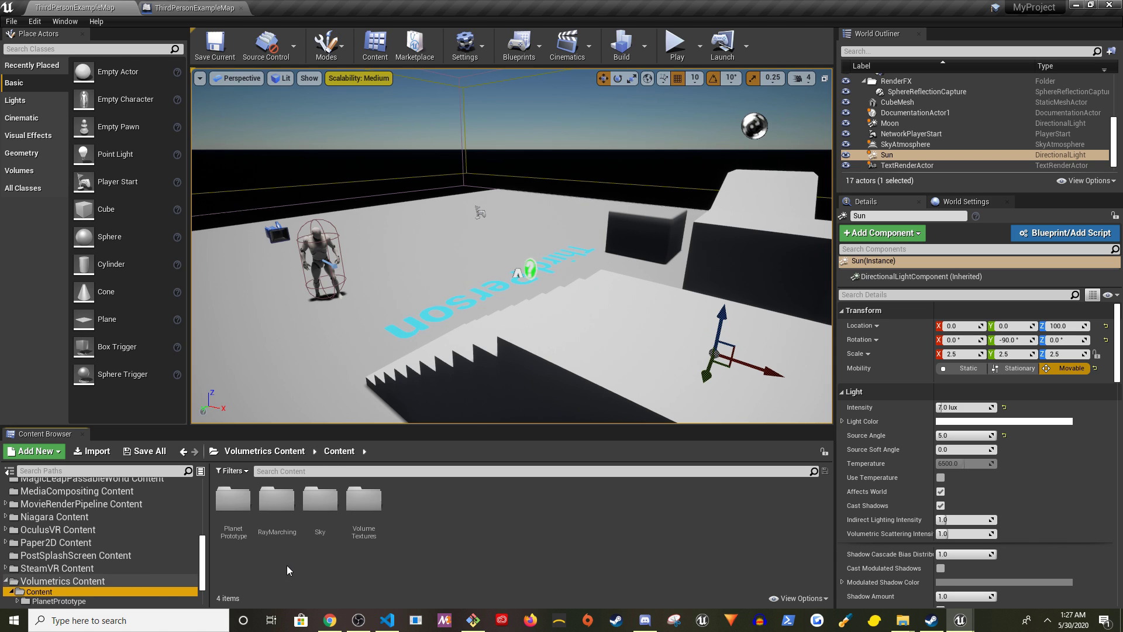
double_click(319, 502)
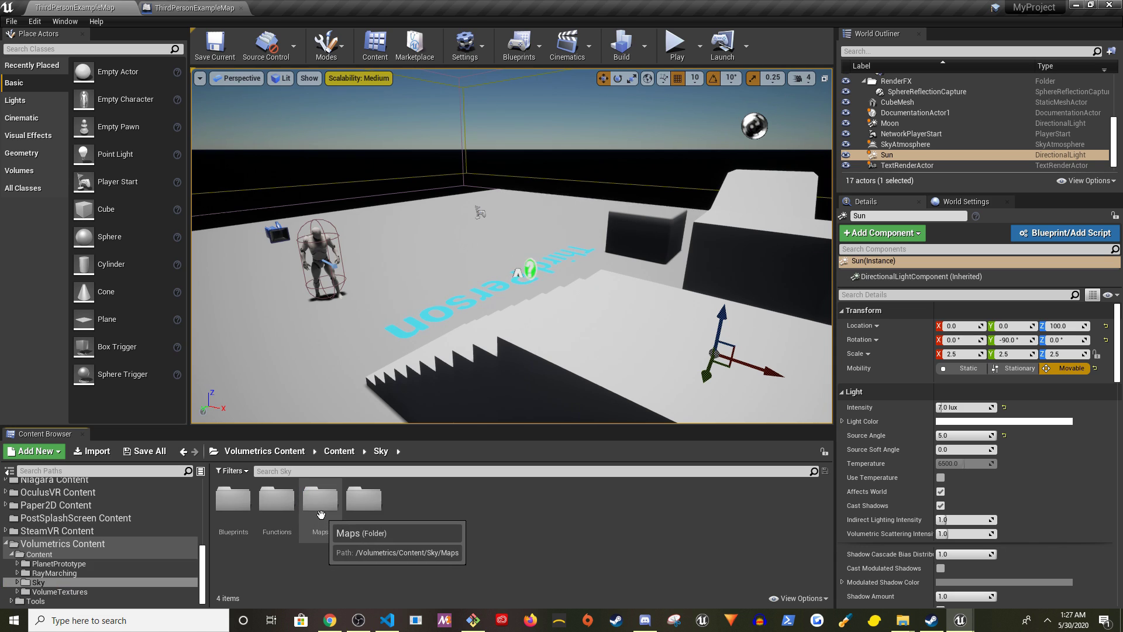
double_click(320, 504)
left_click(38, 545)
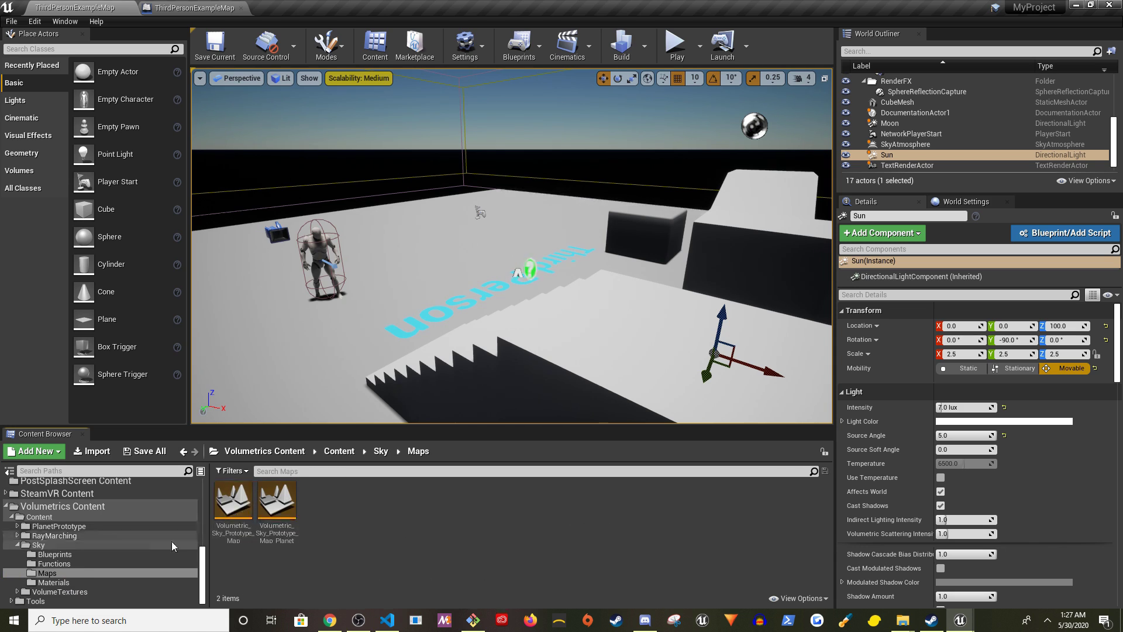
double_click(321, 500)
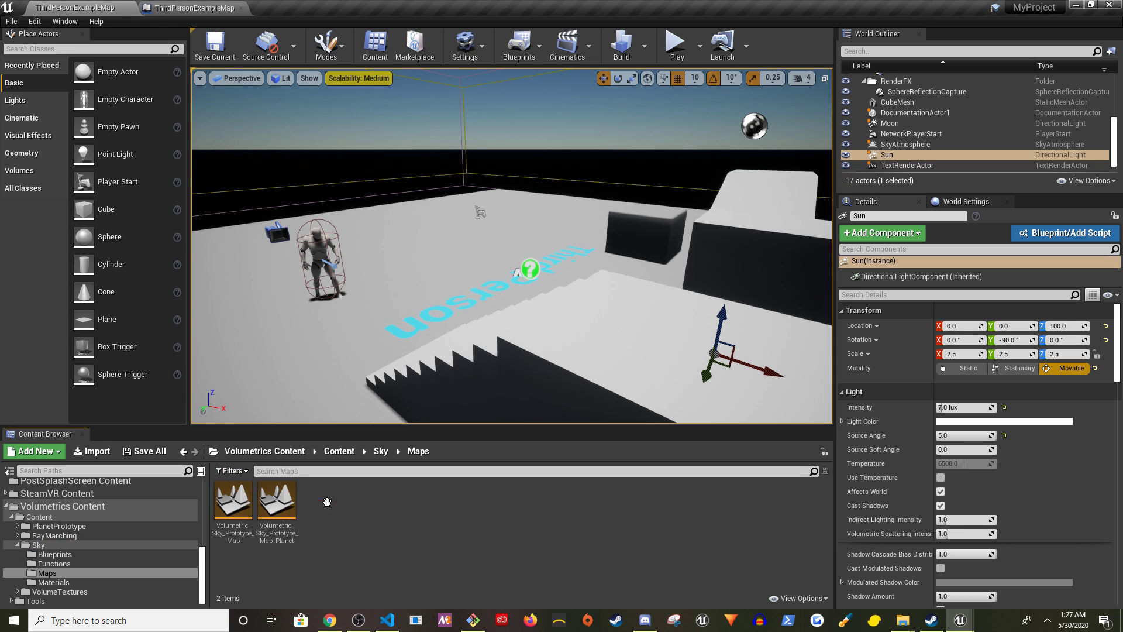
double_click(233, 505)
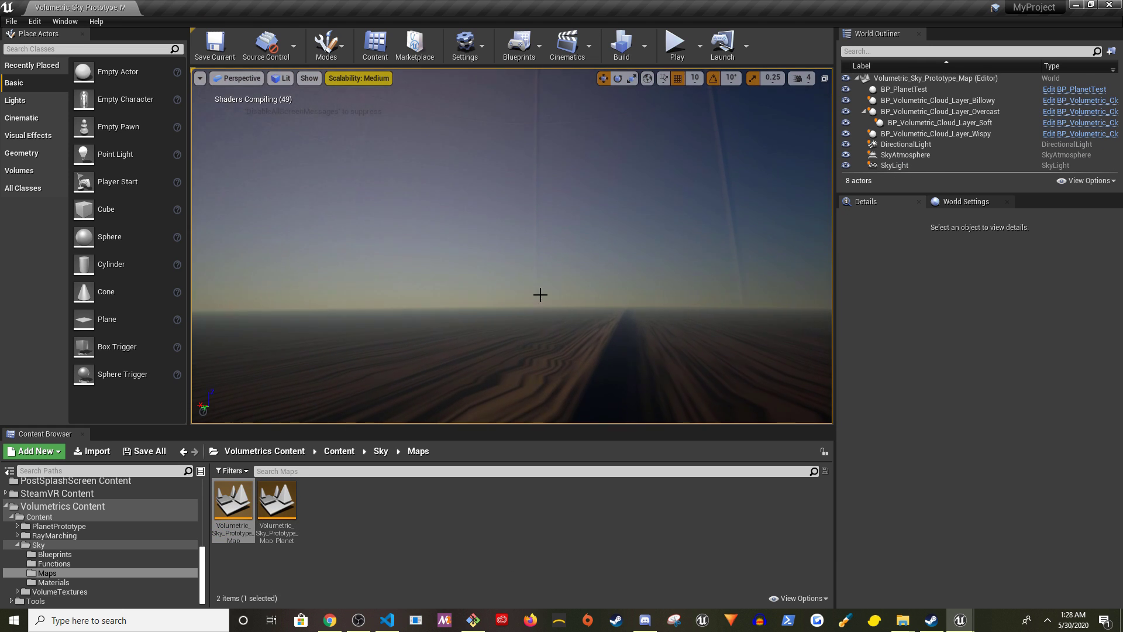
- Look around the clouds, desert and water, then restore the editor panels with F11
right_click_drag(539, 295, 539, 296)
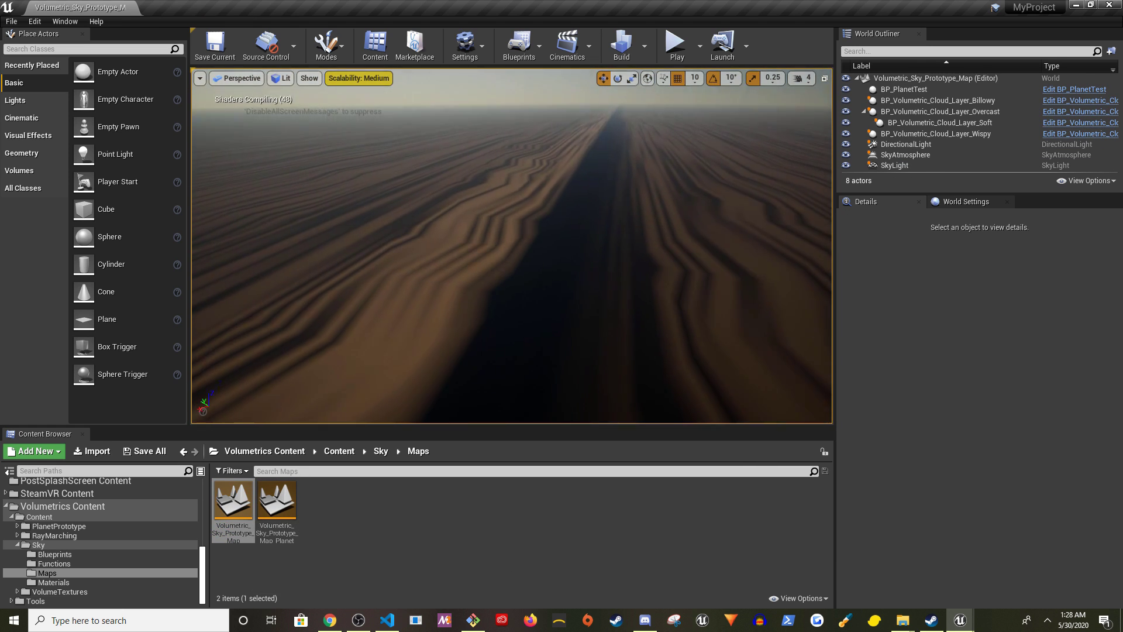
right_click_drag(511, 246, 512, 245)
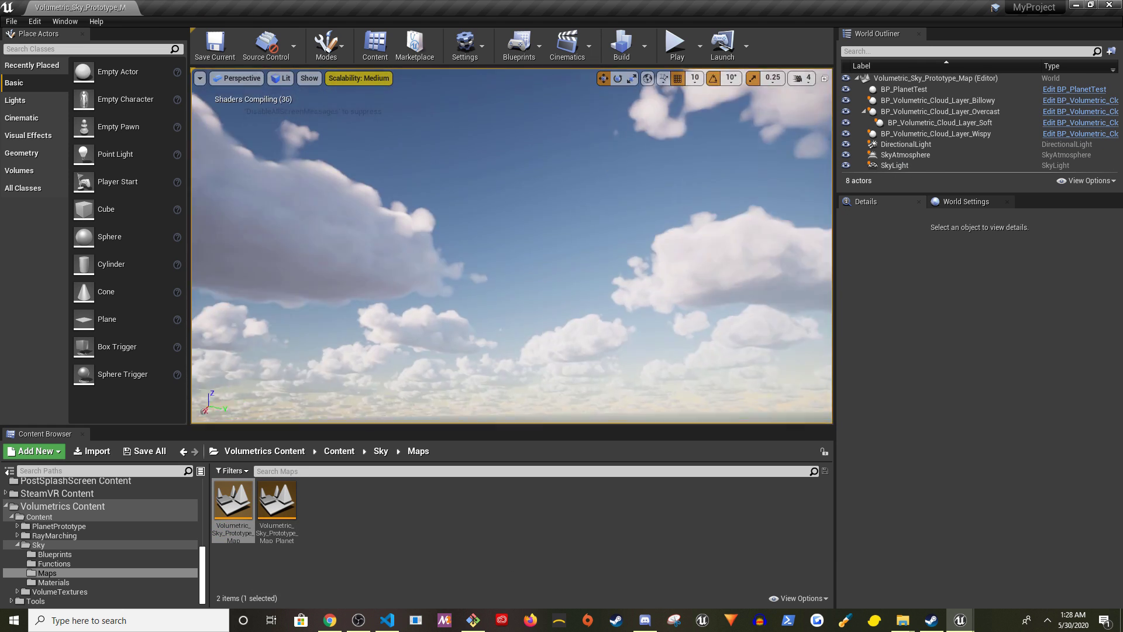
right_click_drag(546, 290, 547, 290)
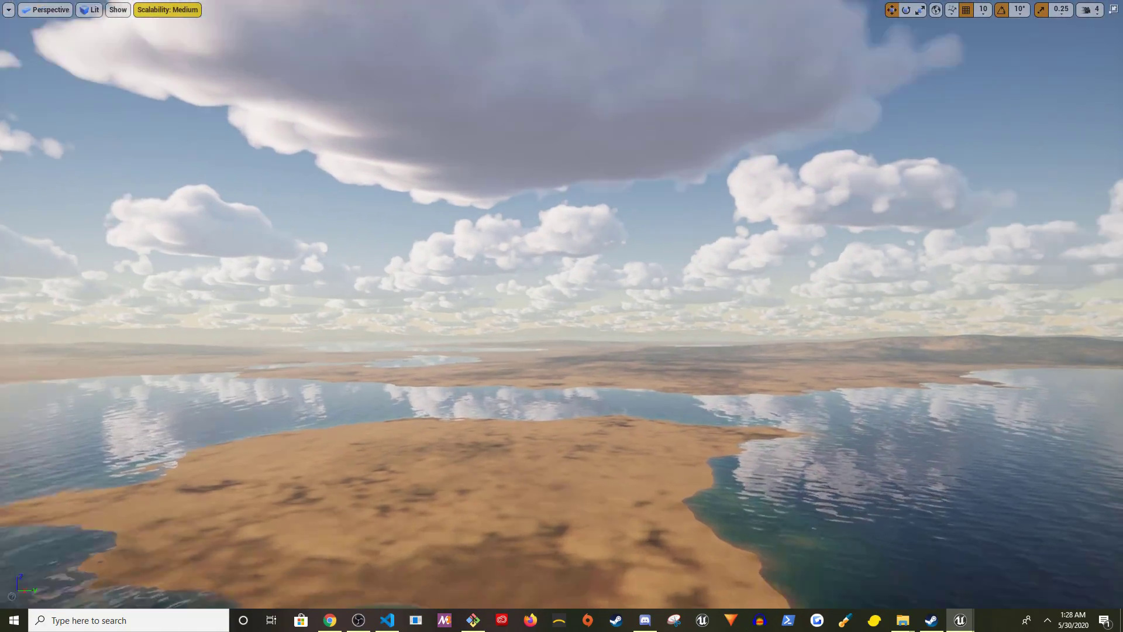
right_click_drag(608, 326, 609, 326)
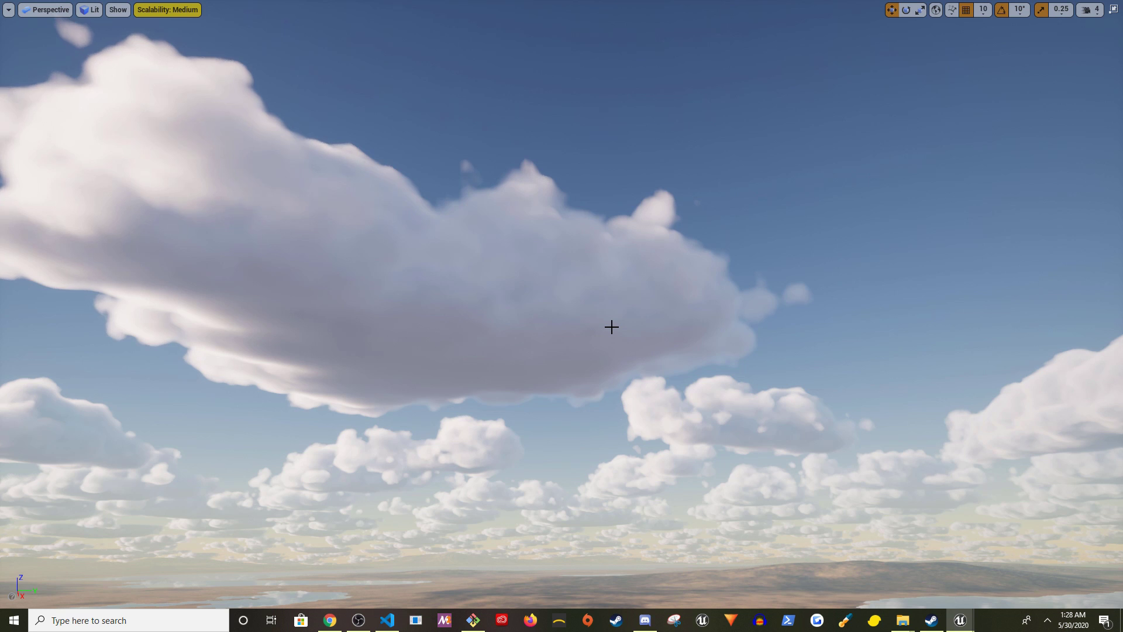
key("F11")
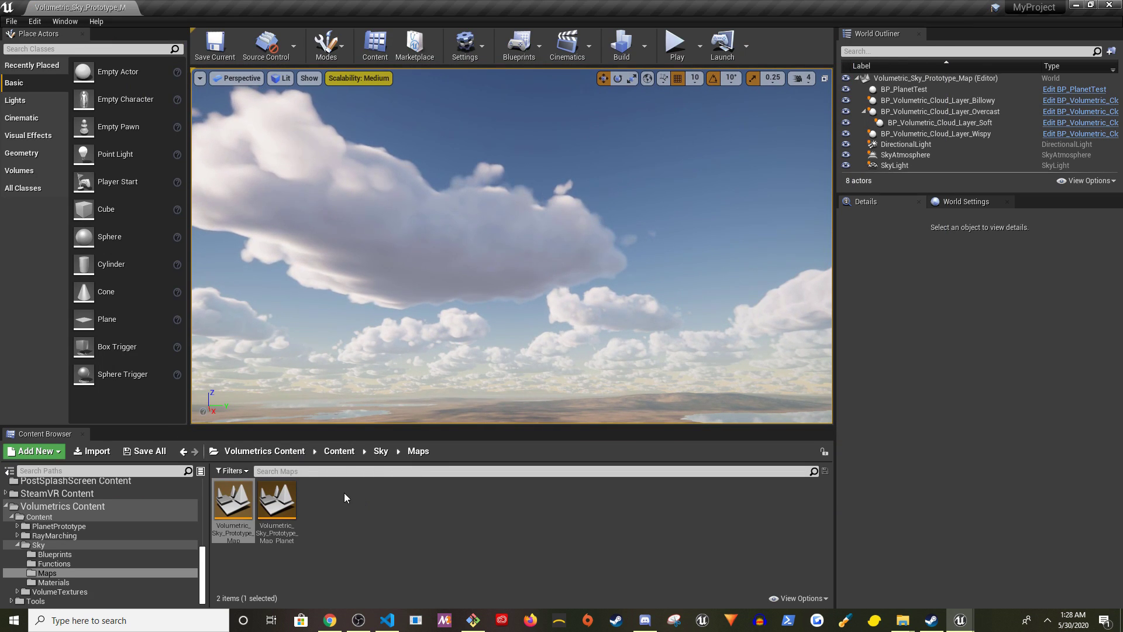
scroll(132, 531, "up", 3)
scroll(133, 533, "up", 3)
scroll(132, 536, "up", 5)
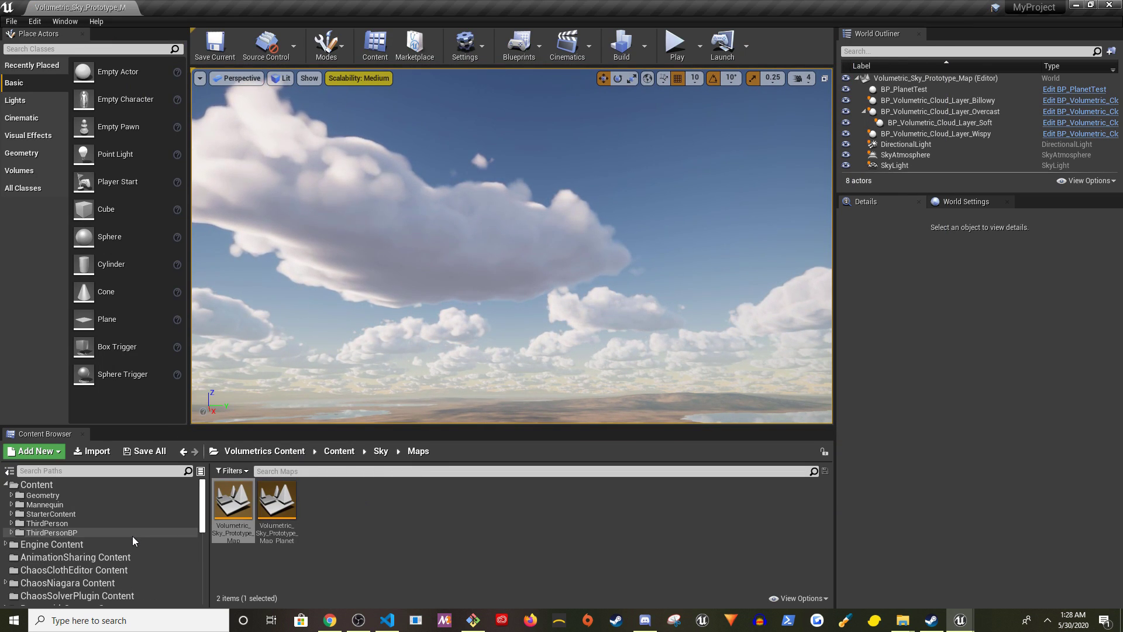
scroll(134, 553, "down", 5)
scroll(134, 556, "up", 5)
scroll(64, 571, "down", 5)
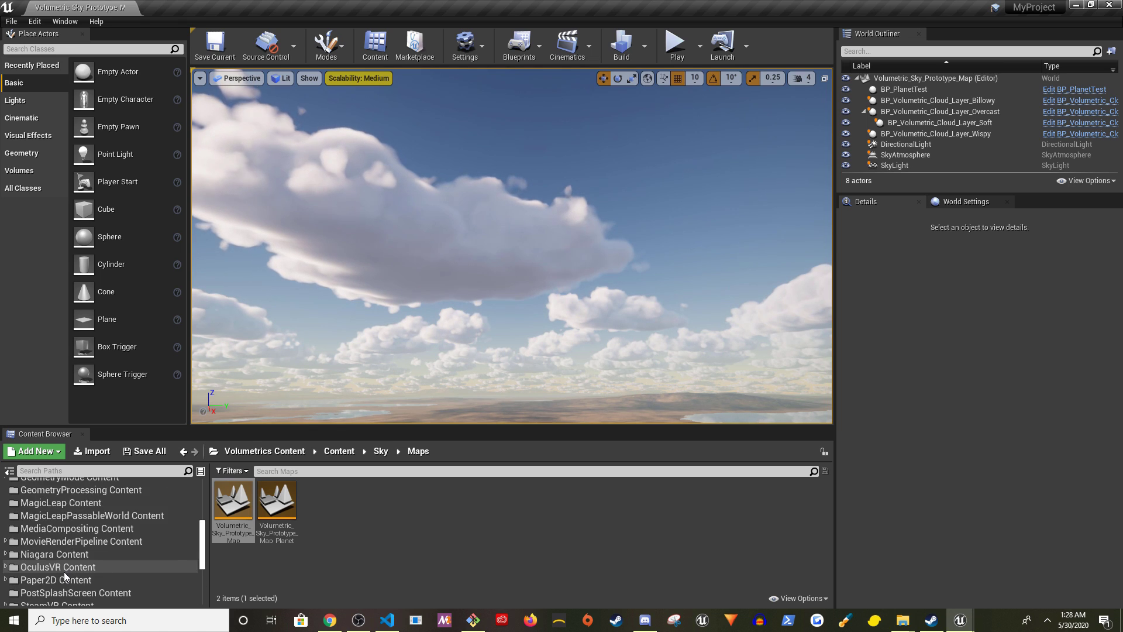
scroll(64, 572, "up", 3)
scroll(65, 574, "up", 2)
- Browse to ThirdPersonBP > Maps and load ThirdPersonExampleMap
double_click(49, 532)
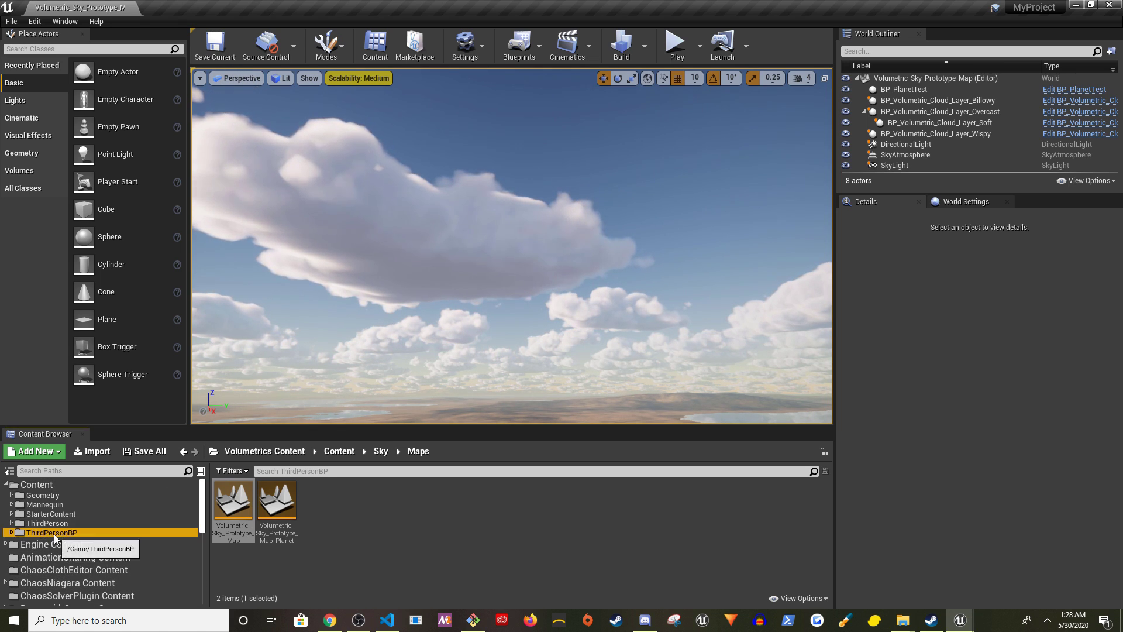
double_click(277, 500)
double_click(234, 502)
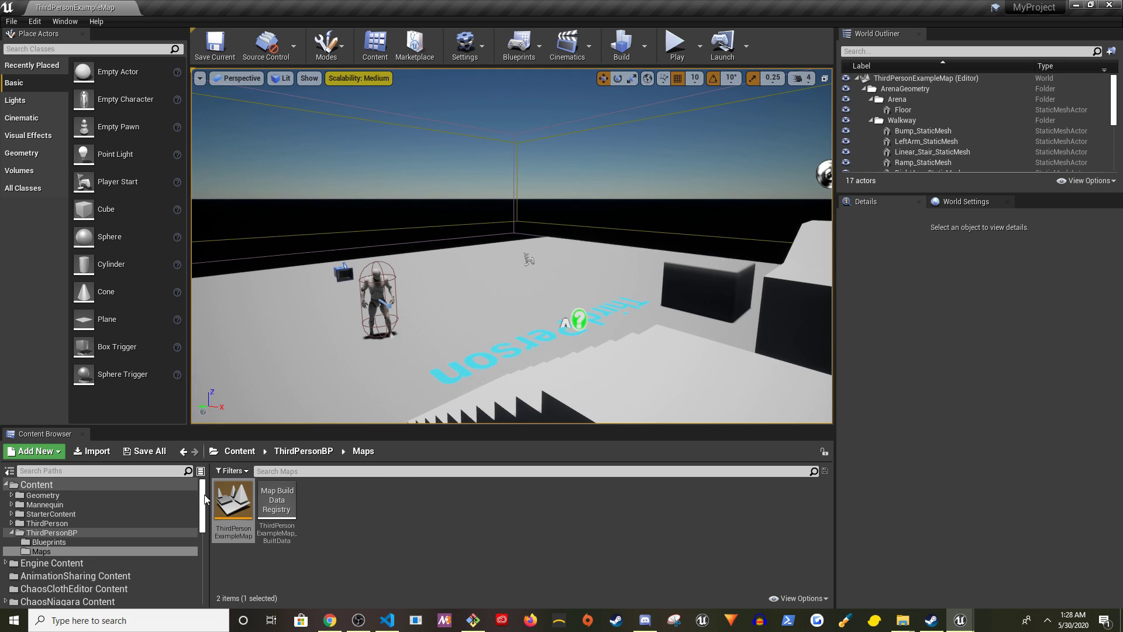
- Find BP_Volumetric_Cloud_Layer in Volumetrics Content, place it in the level, and reset its location to 0, 0, 100
left_click_drag(206, 502, 199, 597)
left_click(63, 505)
left_click(344, 471)
type("BP_")
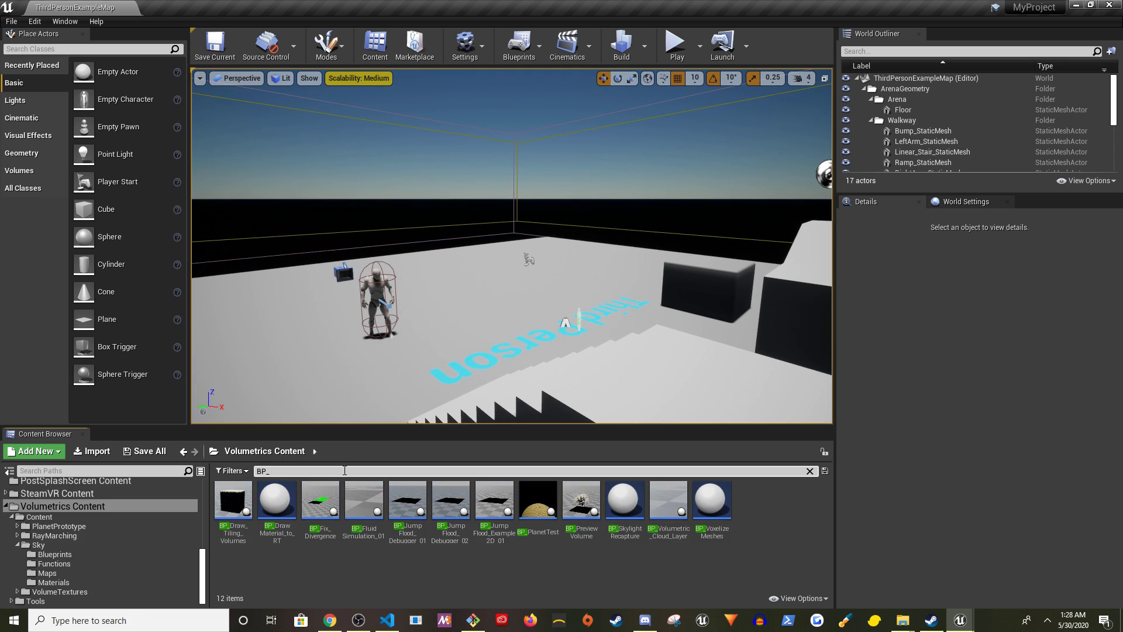
type("Volum")
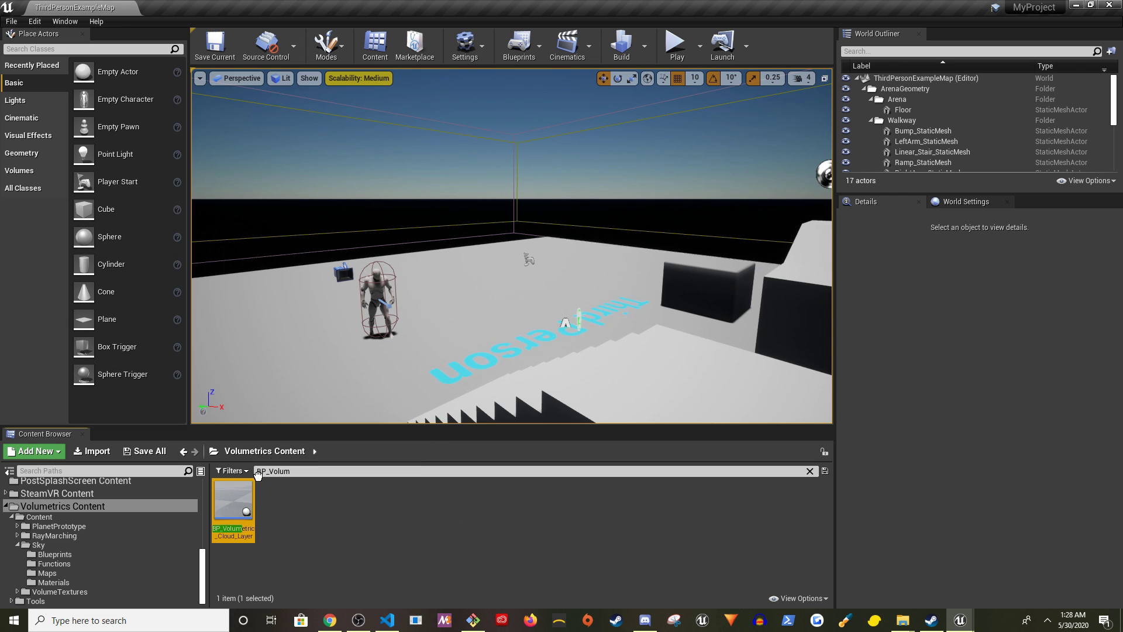
left_click_drag(233, 504, 452, 203)
left_click(1106, 325)
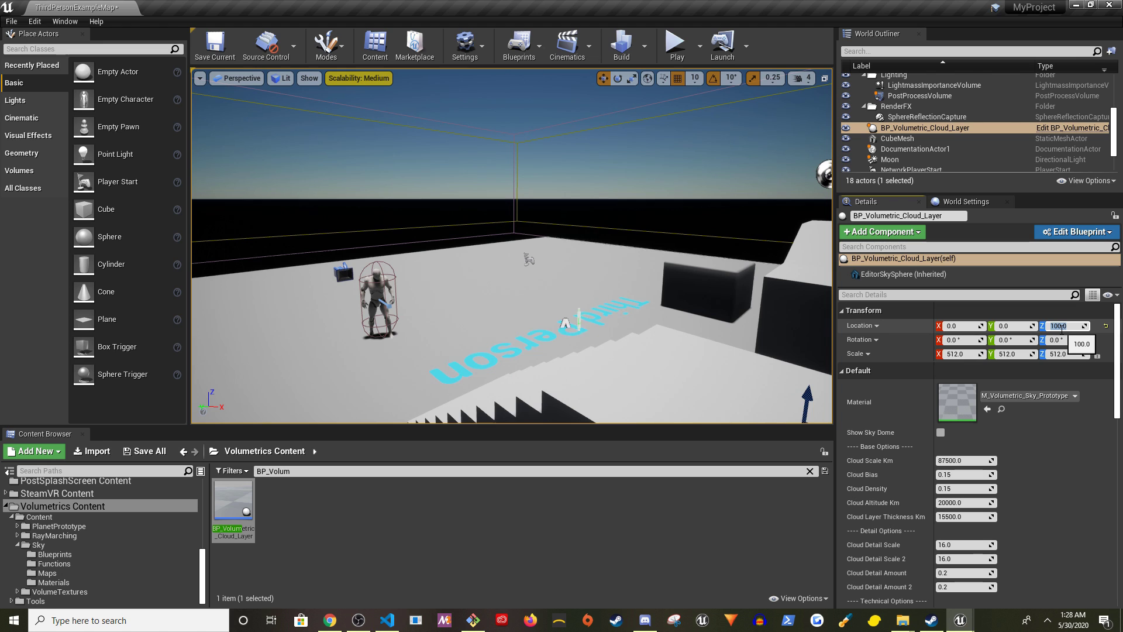
scroll(155, 515, "up", 3)
scroll(154, 517, "up", 5)
scroll(153, 518, "up", 5)
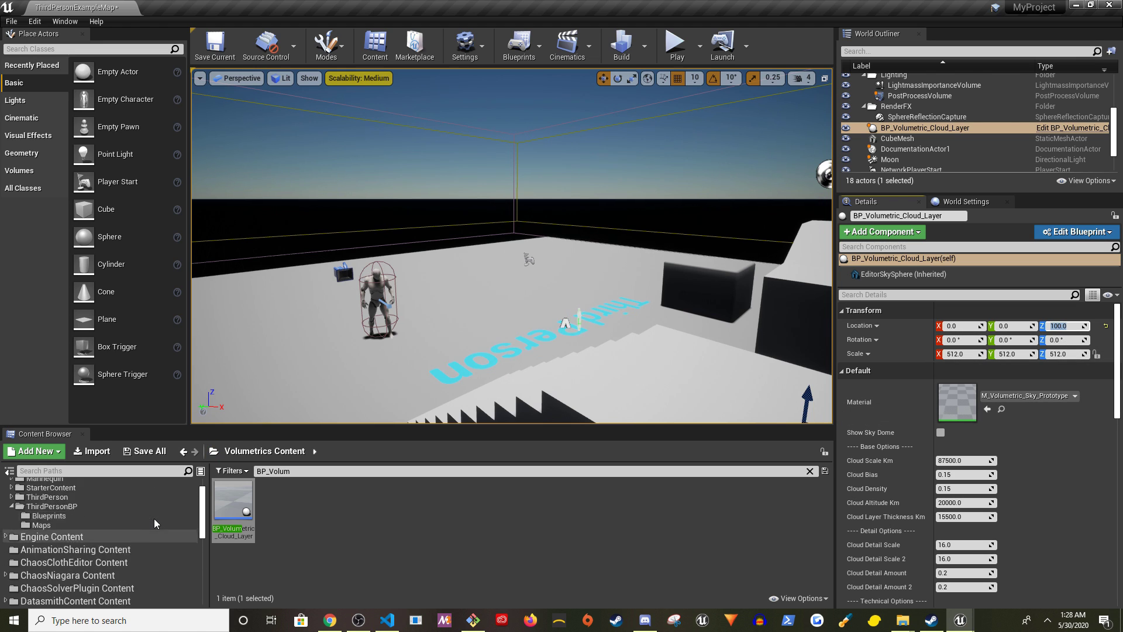
scroll(141, 529, "up", 5)
- Enable Show Sky Dome; set cloud scale 100, density 0.5, altitude 8 km, thickness 9 km
left_click(141, 530)
right_click_drag(638, 281, 638, 280)
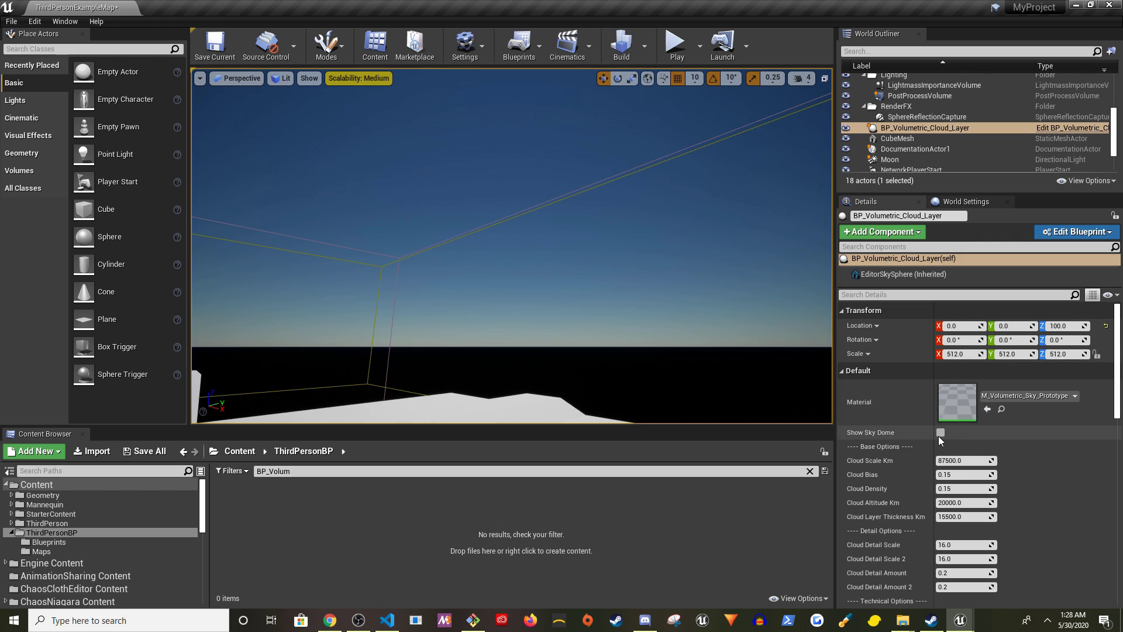
scroll(938, 436, "down", 3)
left_click(941, 376)
type("100")
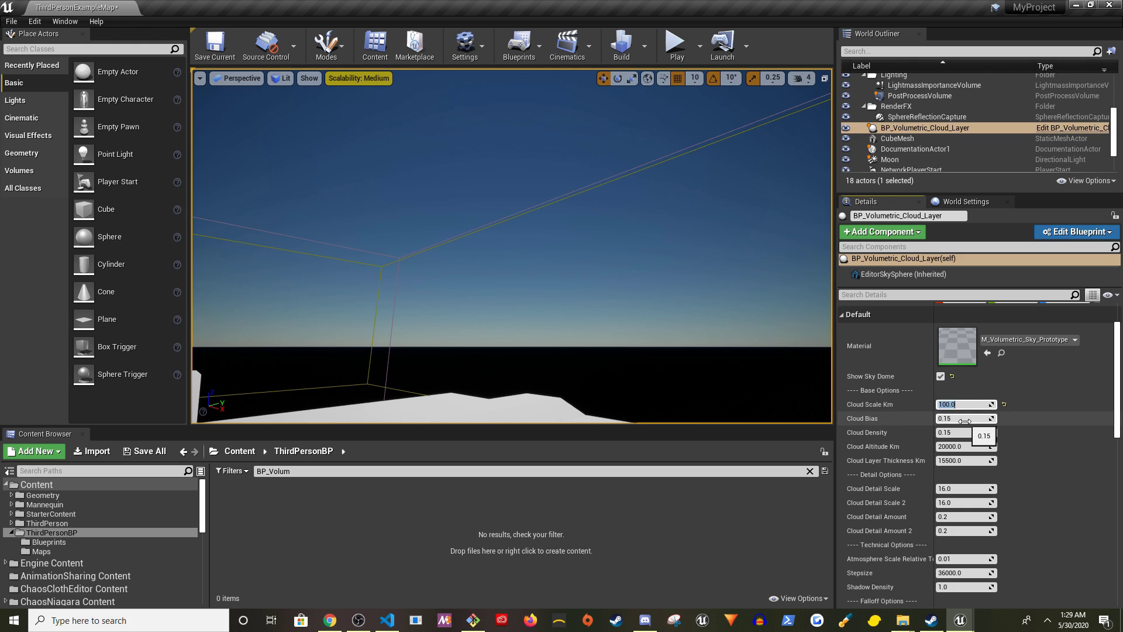
type("8")
key("Return")
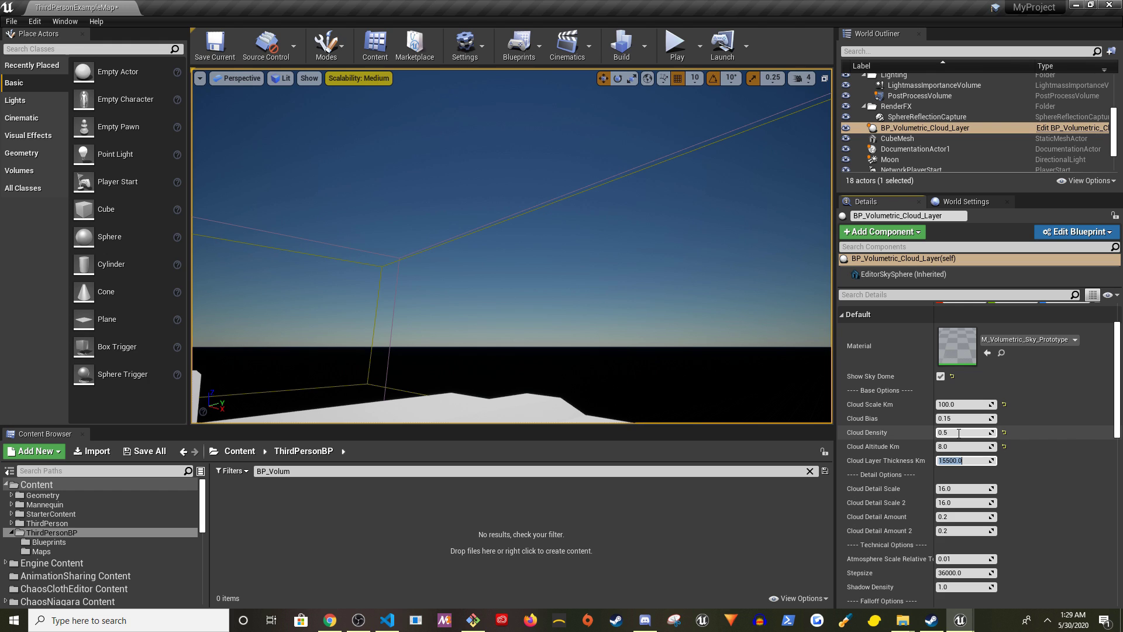
type("9")
key("Return")
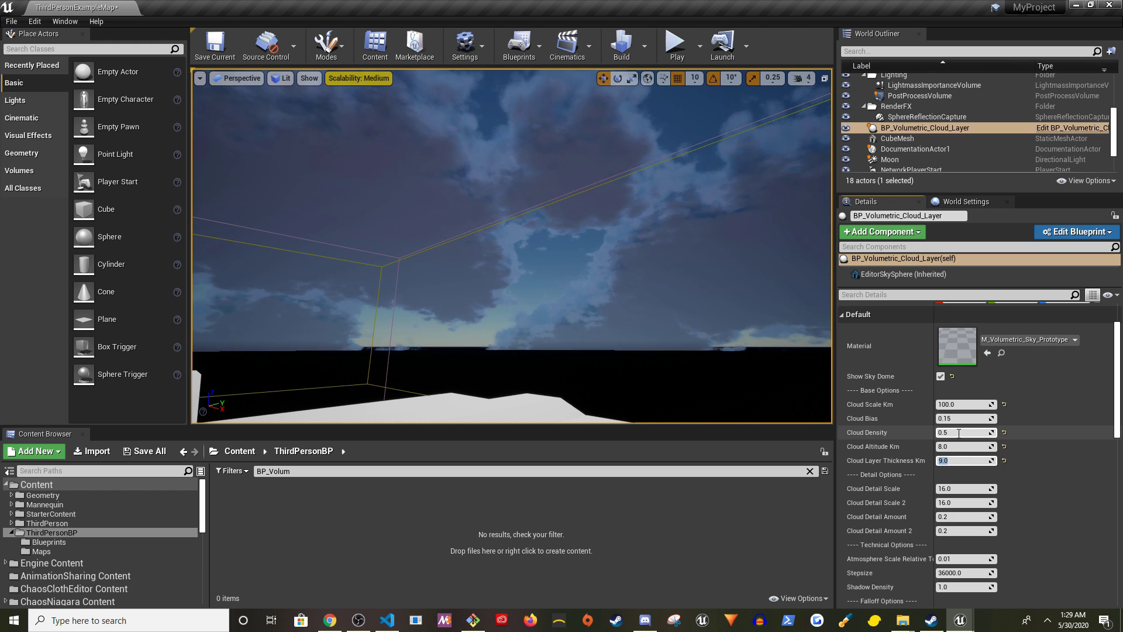
- Adjust the cloud detail scale values and enter a new Cloud Detail Amount
mouse_move(652, 238)
right_mouse_down()
mouse_move(652, 176)
mouse_move(652, 228)
right_mouse_up()
scroll(965, 357, "down", 3)
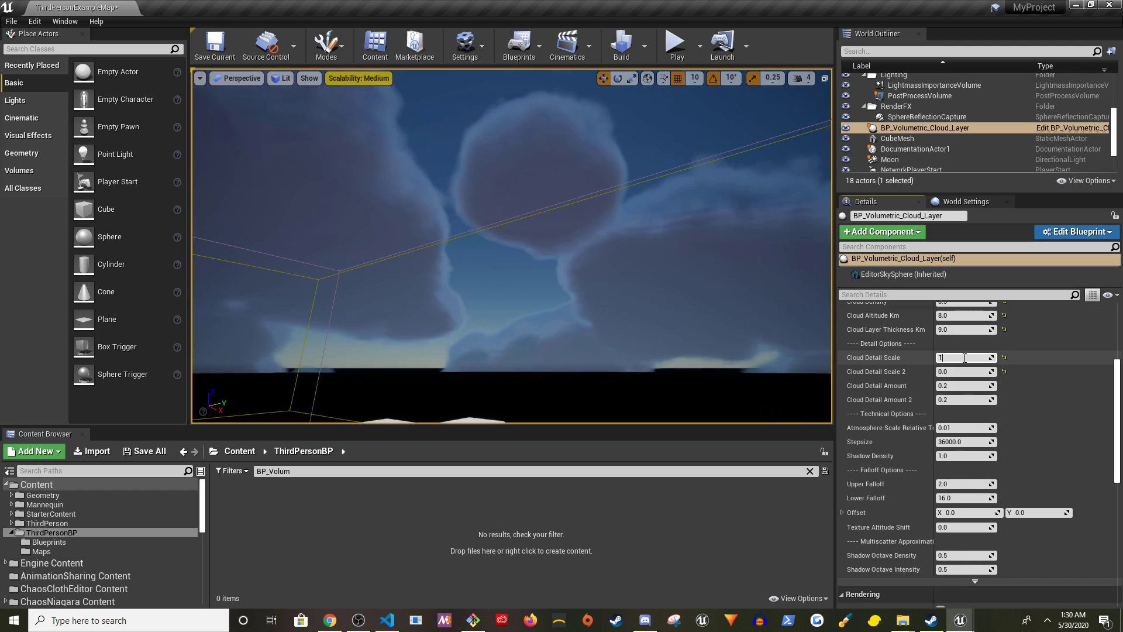
left_click(964, 358)
type("10")
key("Tab")
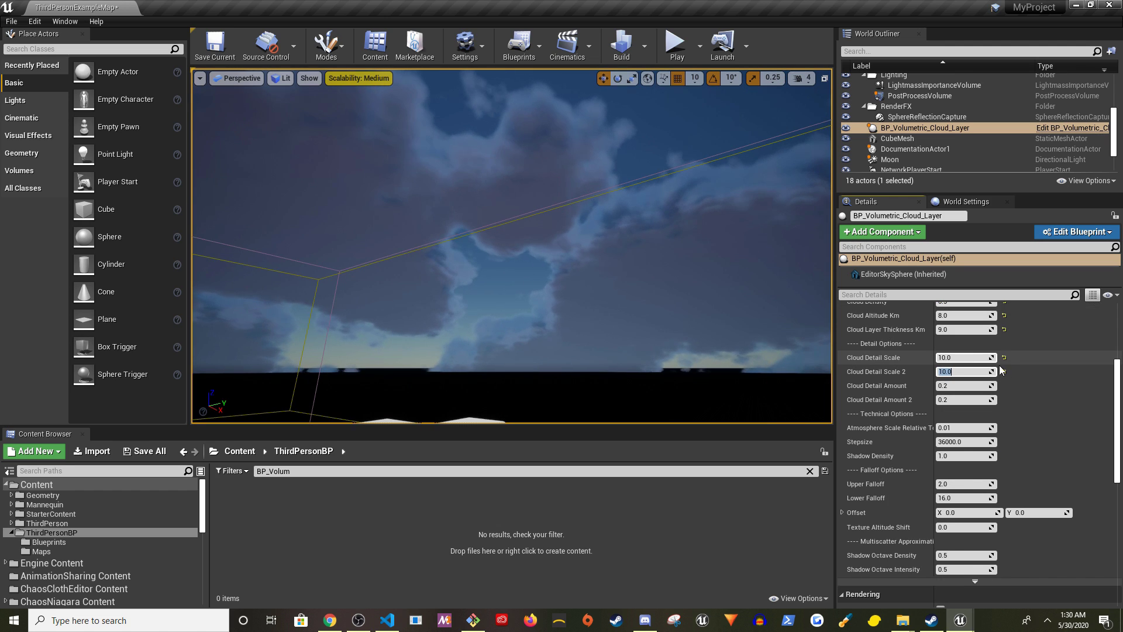
type("16")
key("Return")
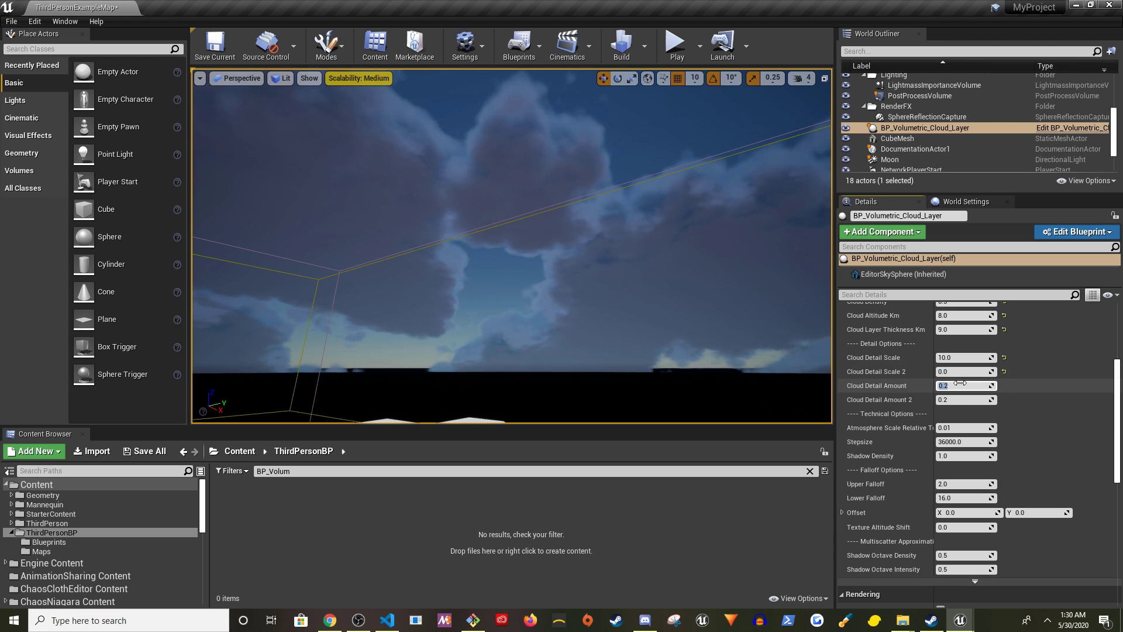
type("0.3")
key("Return")
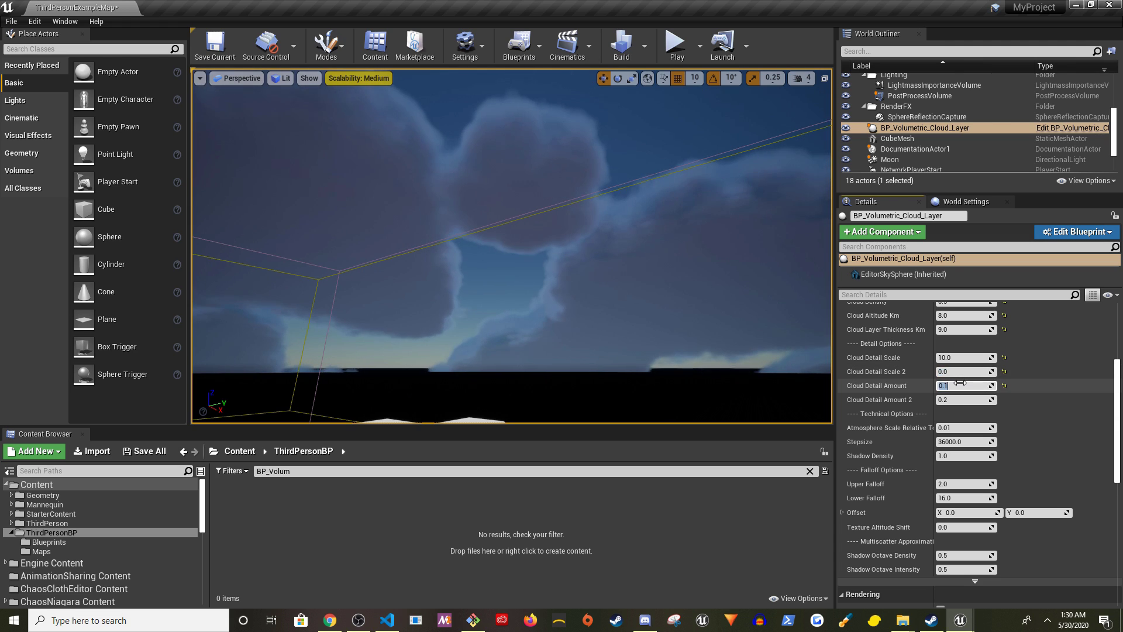
- Try tiny, large and medium Cloud Detail Amounts, landing on 0.3
left_click(961, 384)
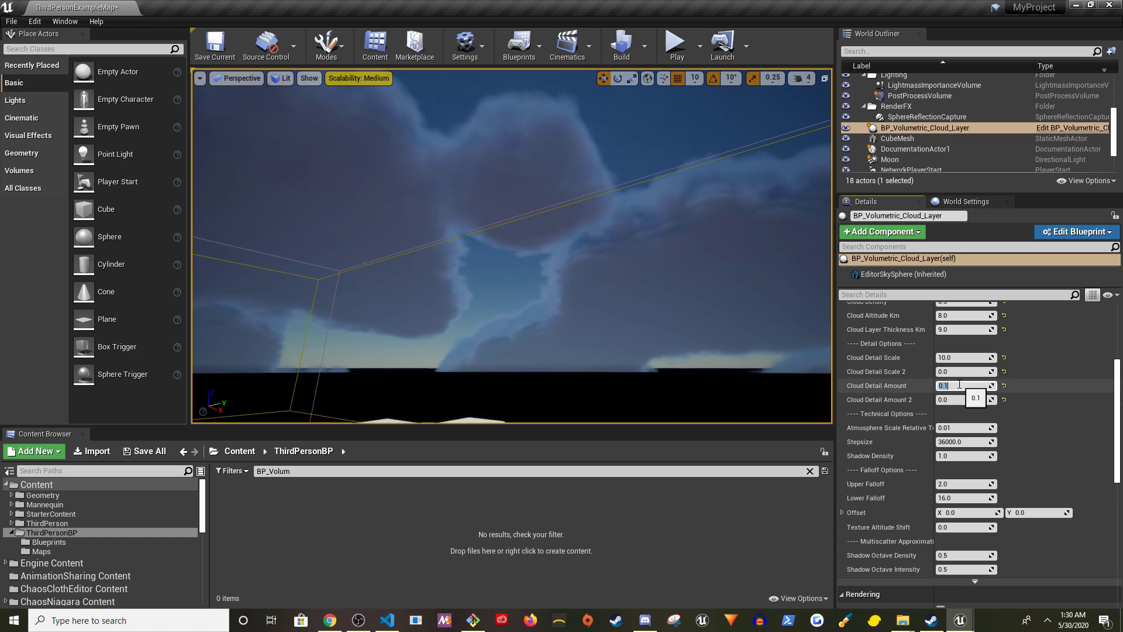
type("0.01")
key("Return")
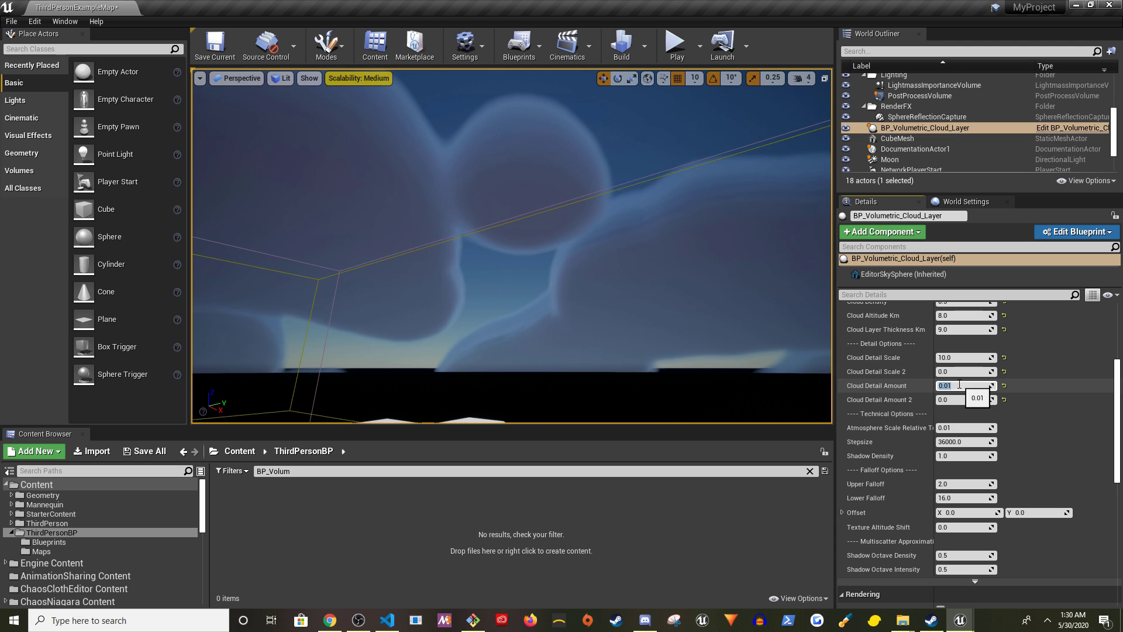
type("1")
key("Return")
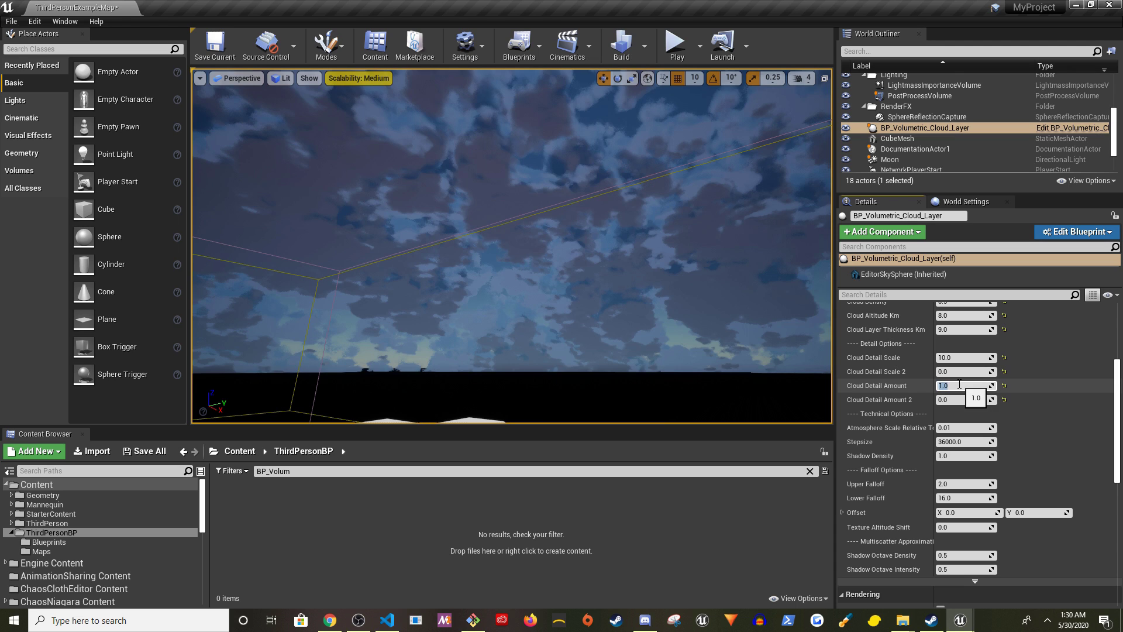
type("0.5")
key("Return")
key("BackSpace")
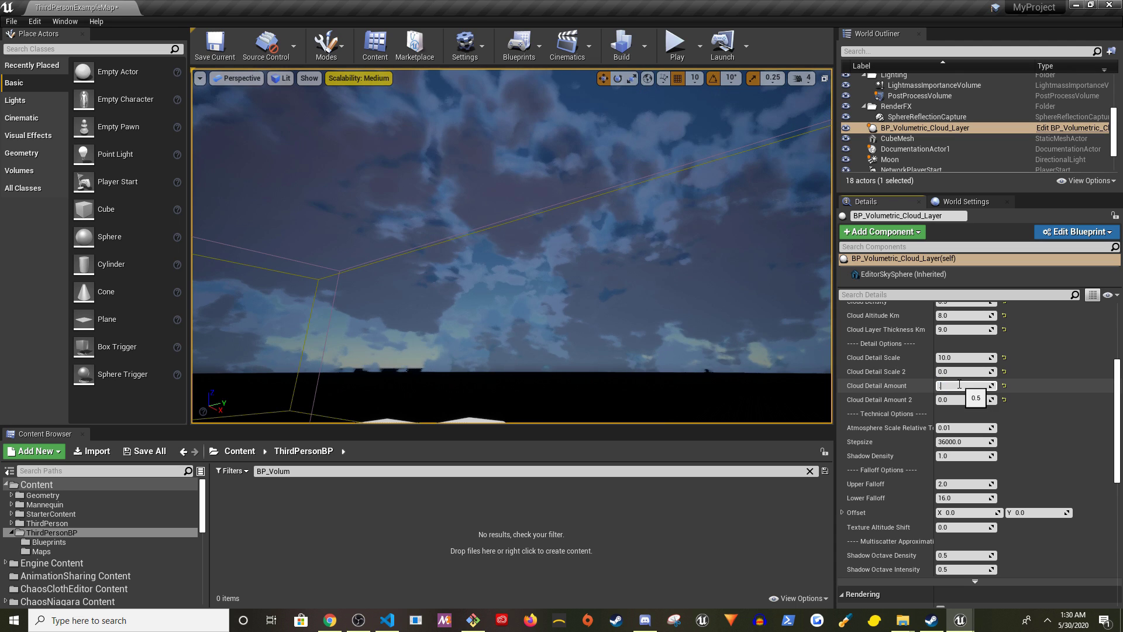
type("0.3")
key("Return")
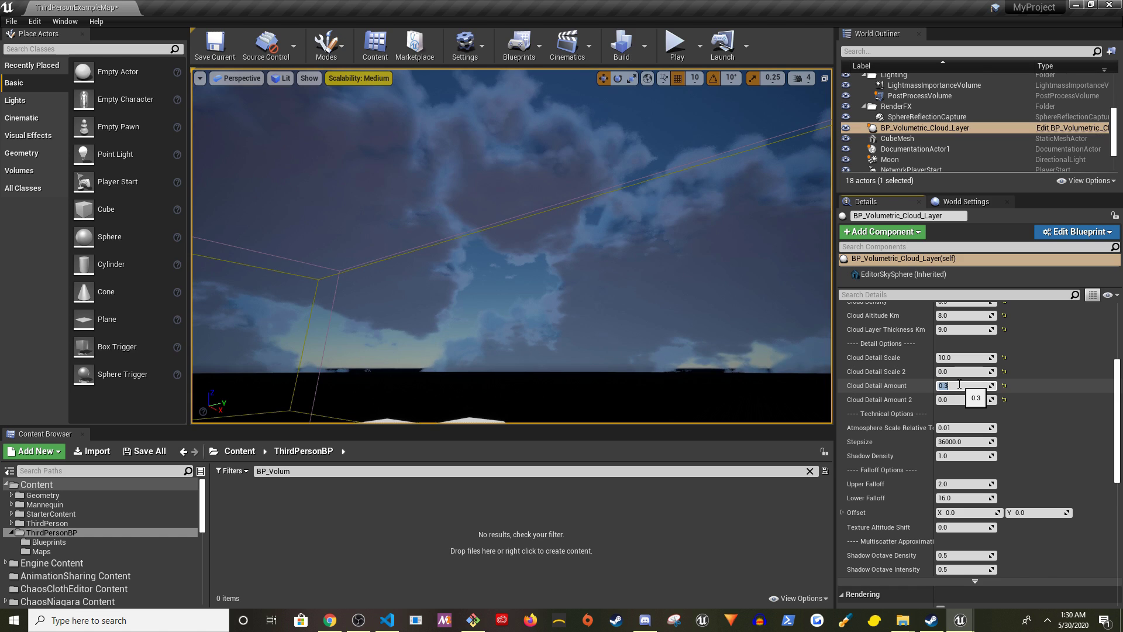
type("0.2")
- Try Cloud Detail Amounts 0.2 and 0.1, then restore it to 0.2
key("Return")
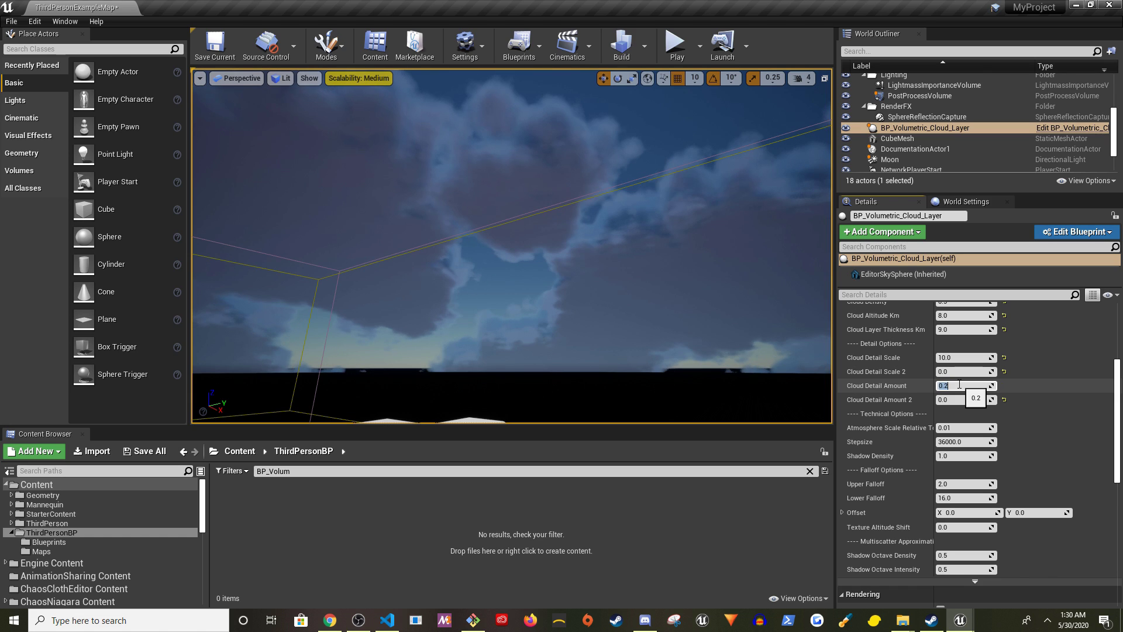
key("BackSpace")
type("0.1")
key("Return")
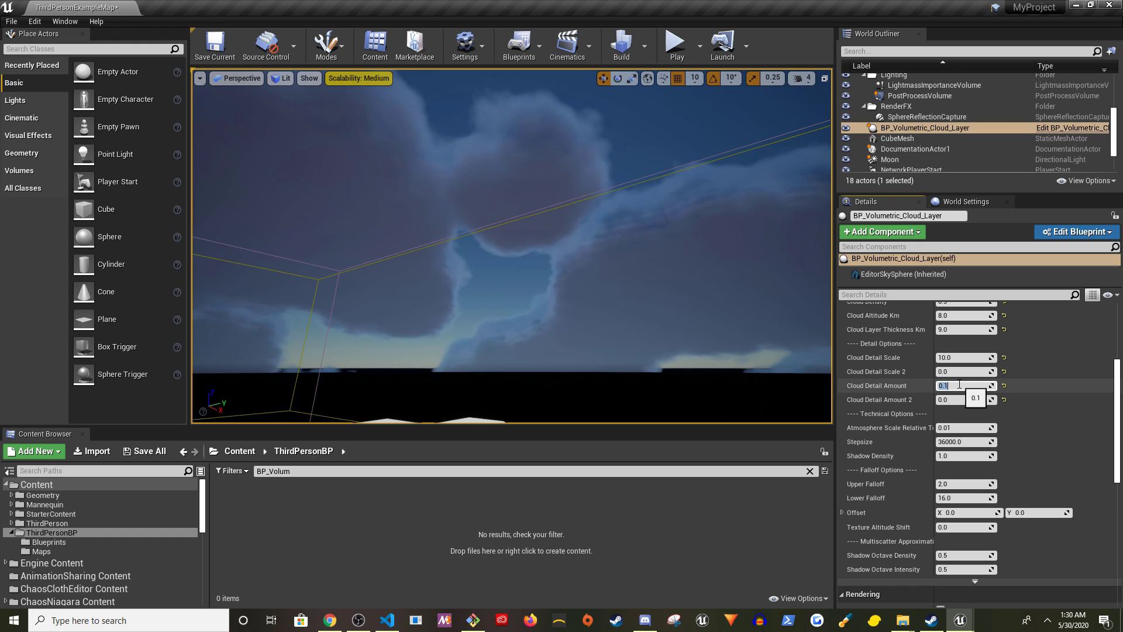
type("0.2")
key("Return")
right_click_drag(647, 272, 650, 317)
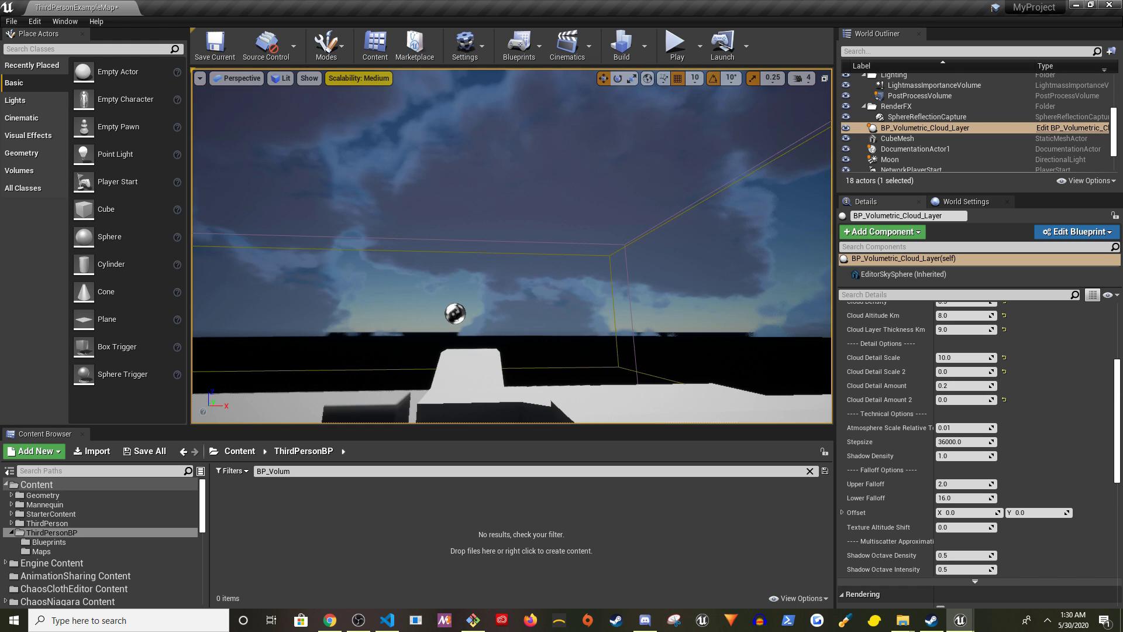
- Lower the cloud layer's Stepsize to 500
right_click_drag(599, 415, 598, 415)
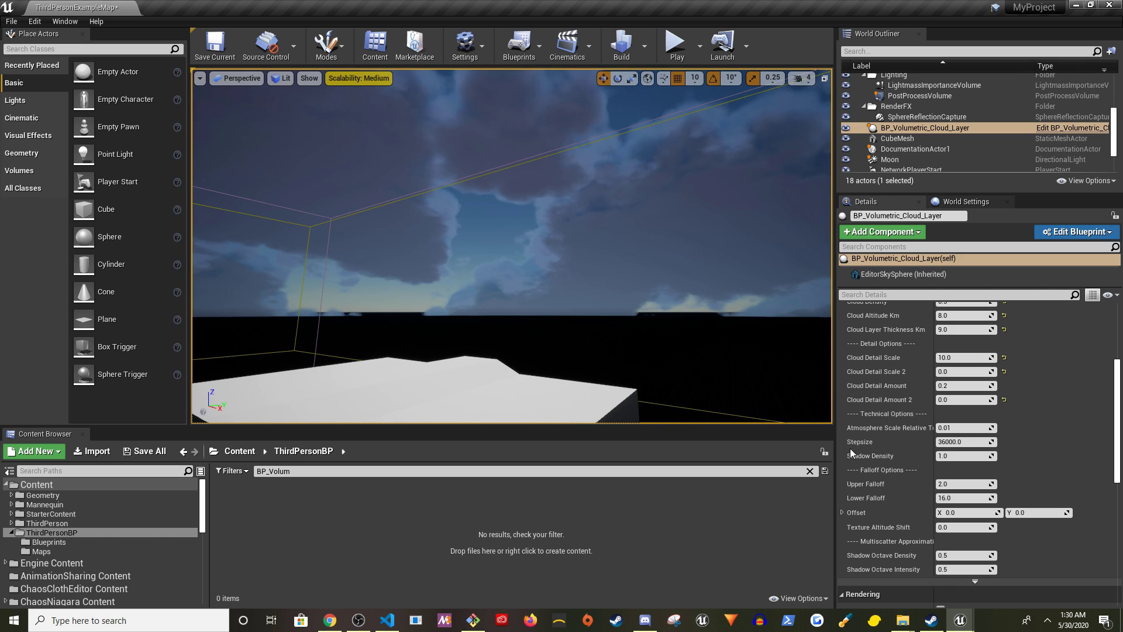
left_click(971, 441)
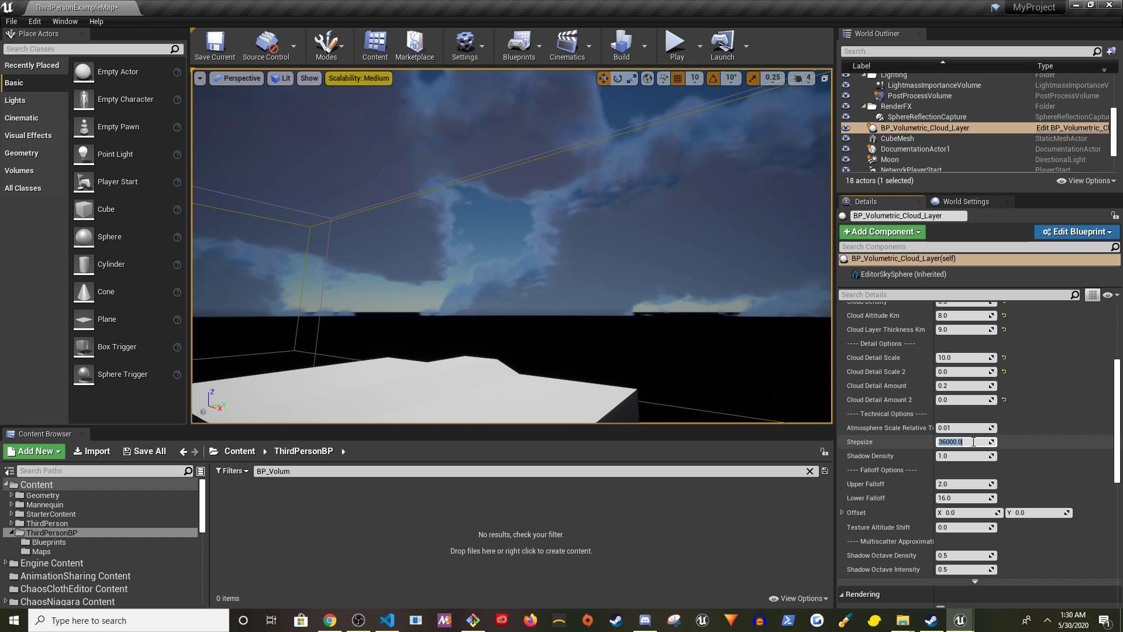
type("500")
key("Return")
right_click_drag(662, 276, 661, 276)
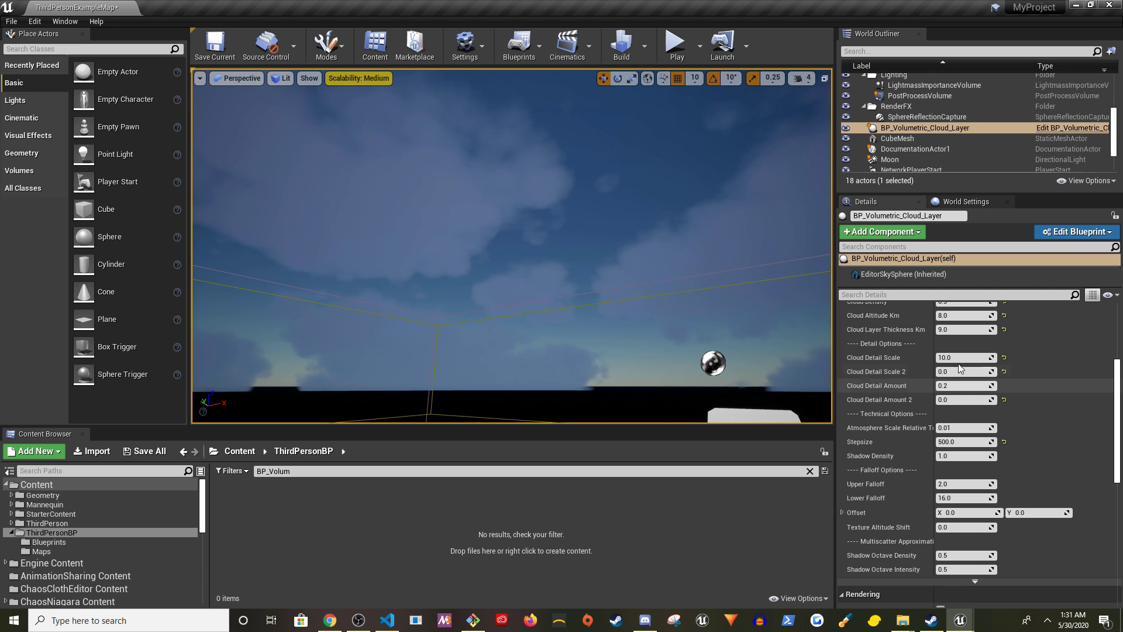
type("2")
- Try Cloud Detail Amounts 2, 0.5 and 0.2, settling on 0.3
key("Return")
type("1")
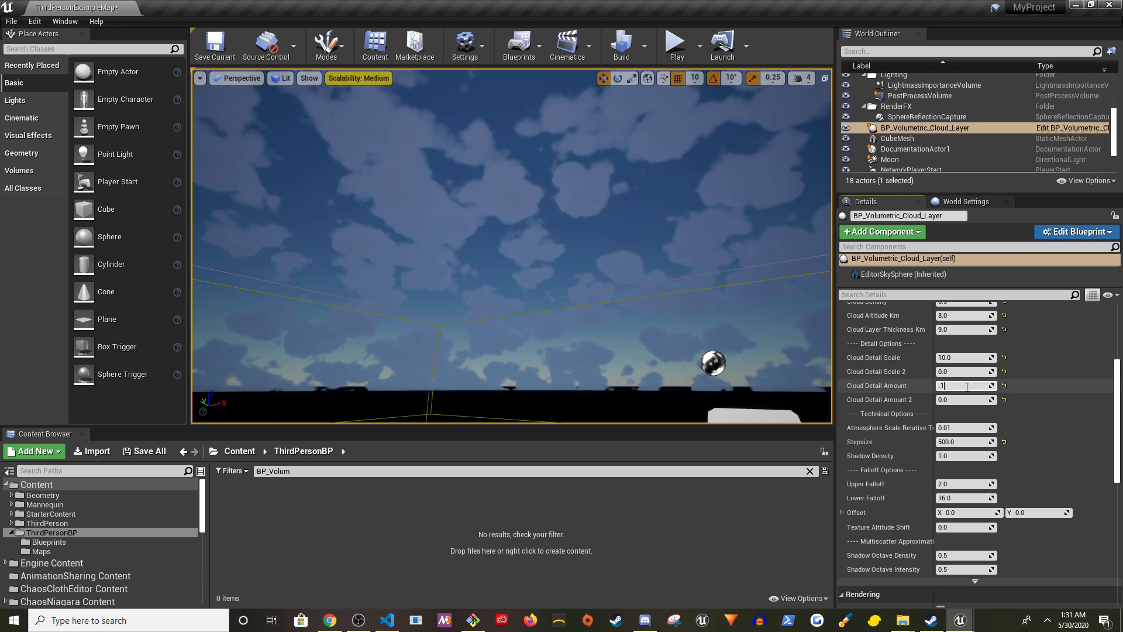
type("0")
key("Return")
type("0.5")
key("Return")
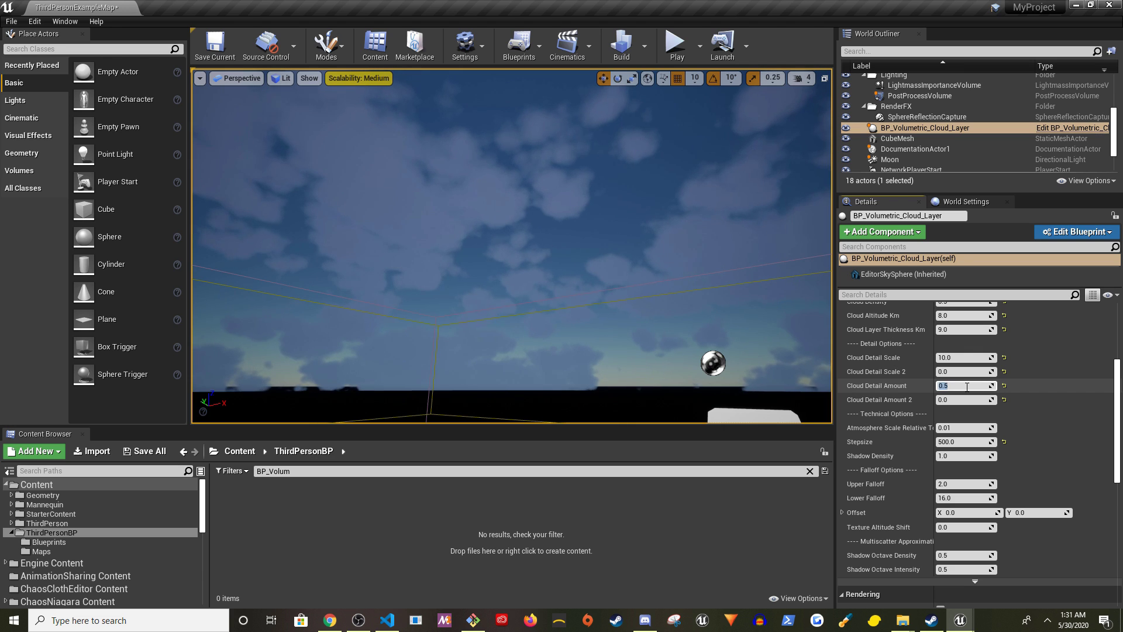
type("0.2")
key("Return")
type("0.3")
key("Return")
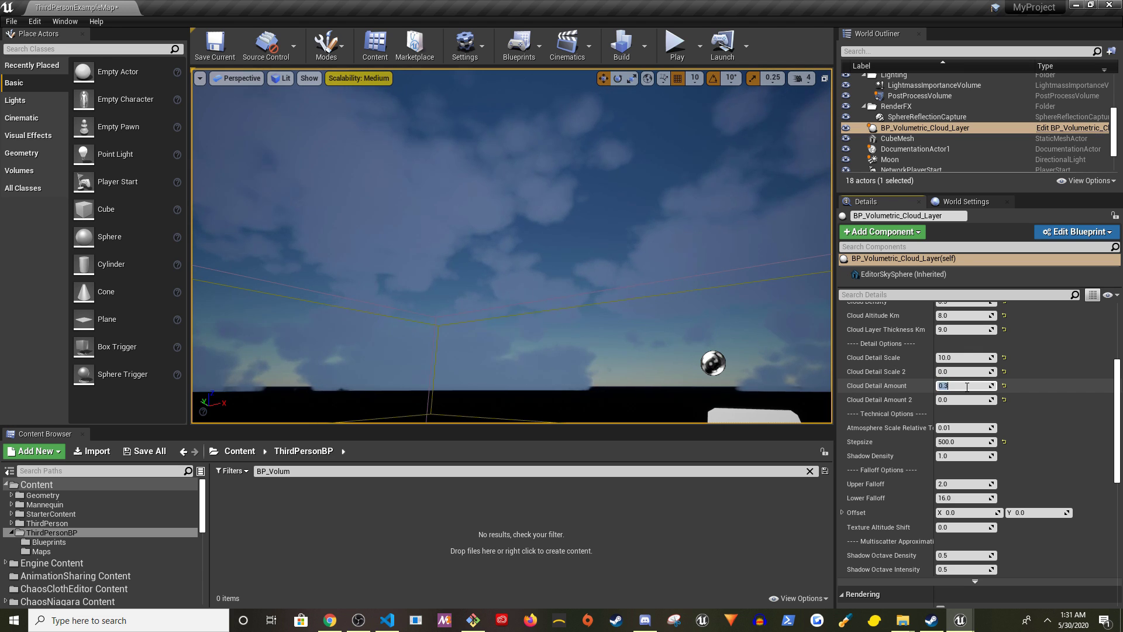
- Try Cloud Detail Scale 100 and 5, then return it to 10
right_click_drag(624, 291, 624, 290)
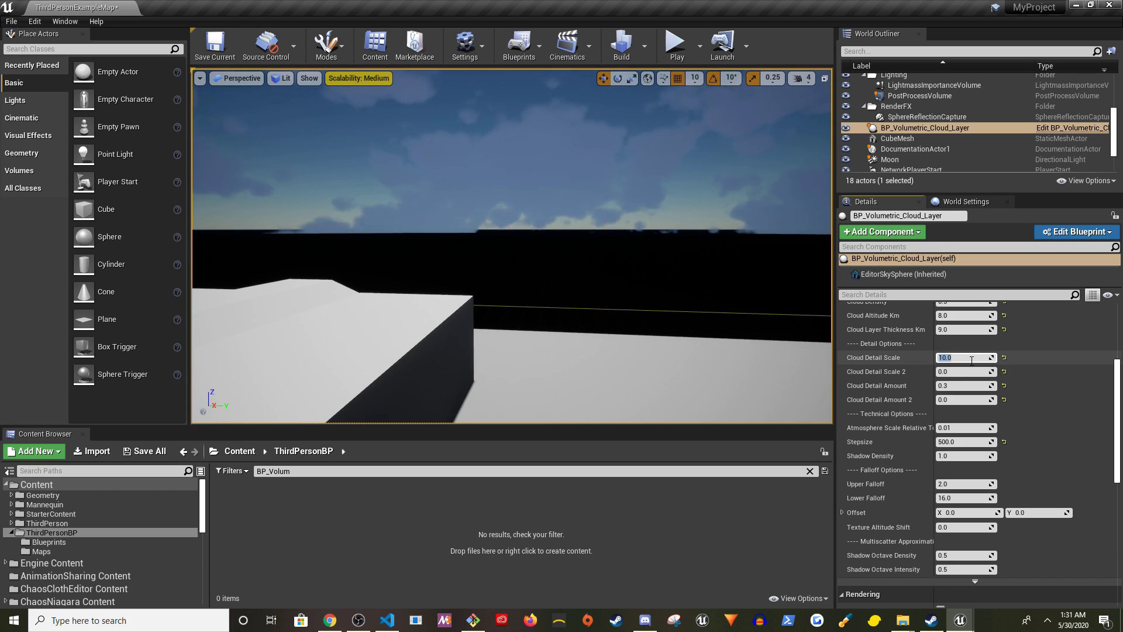
left_click(966, 357)
type("100")
key("Return")
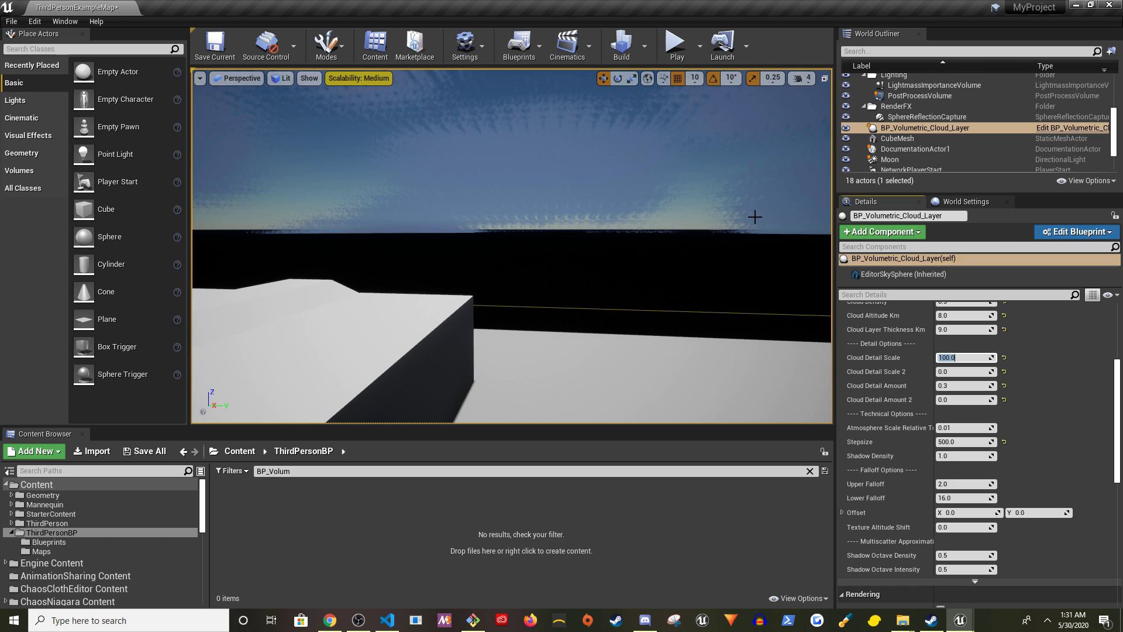
left_click(969, 359)
type("1")
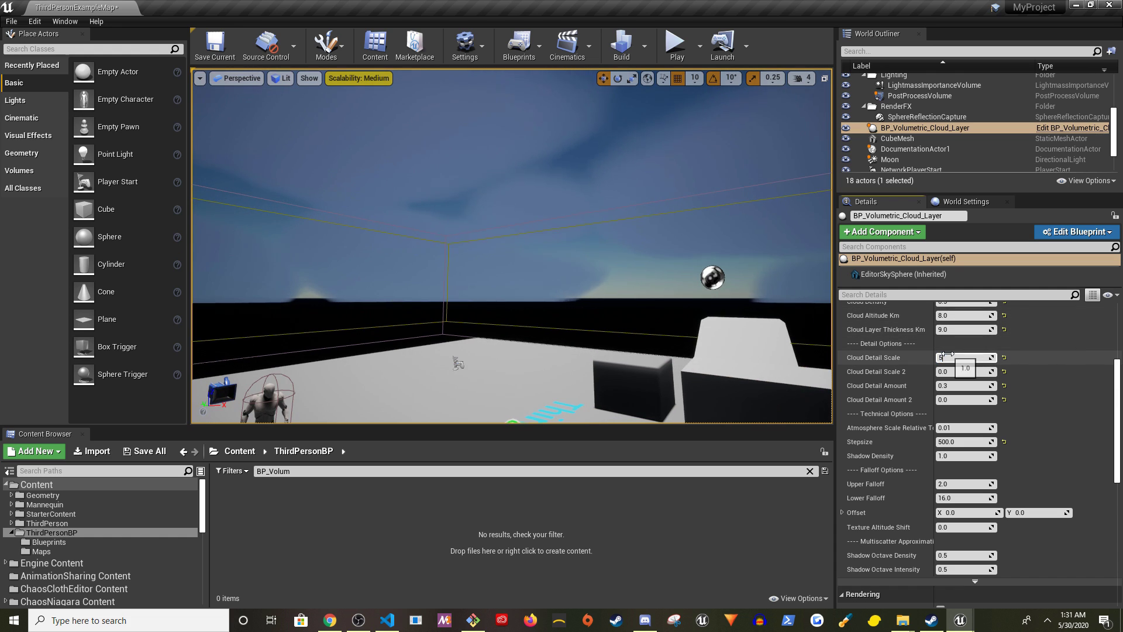
key("Return")
type("0")
key("Return")
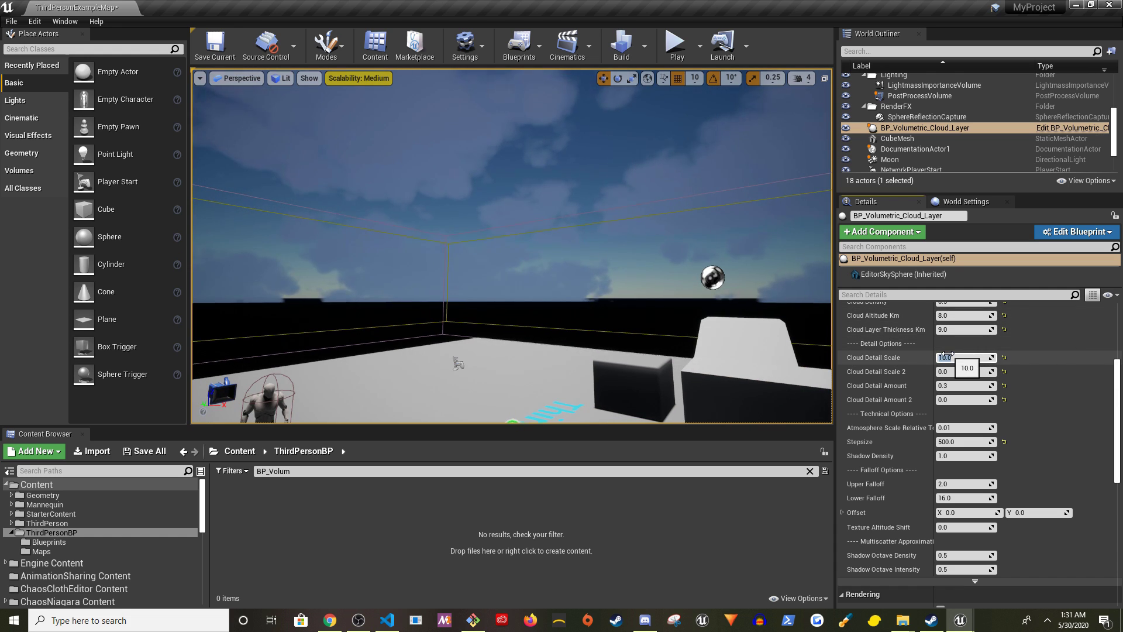
right_click_drag(669, 252, 669, 254)
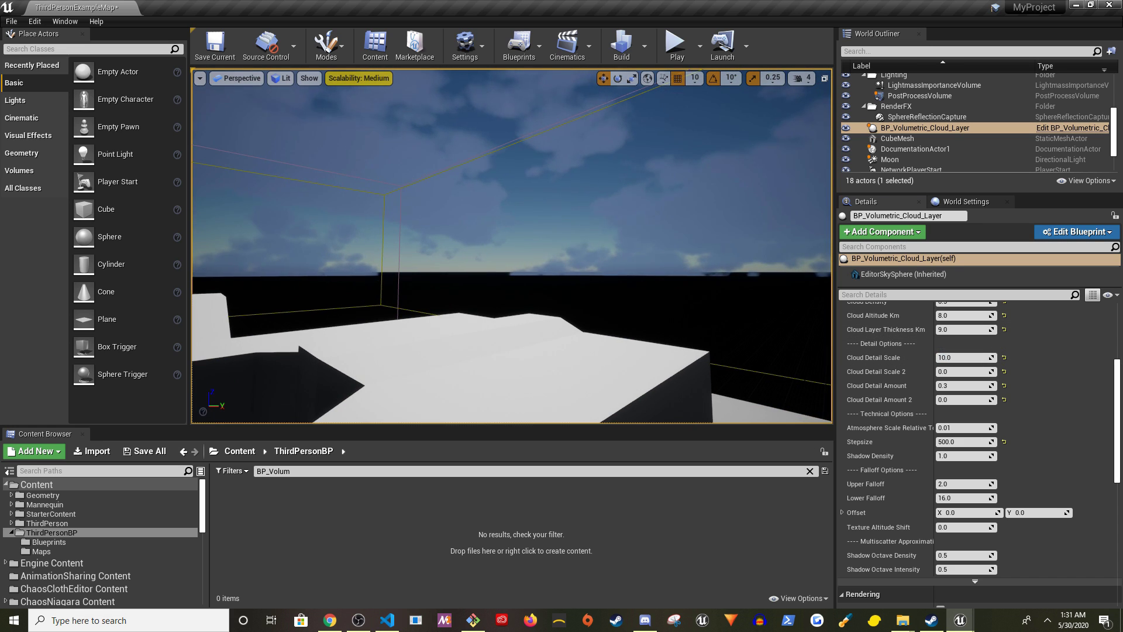
right_click_drag(552, 258, 584, 273)
right_click_drag(511, 246, 881, 154)
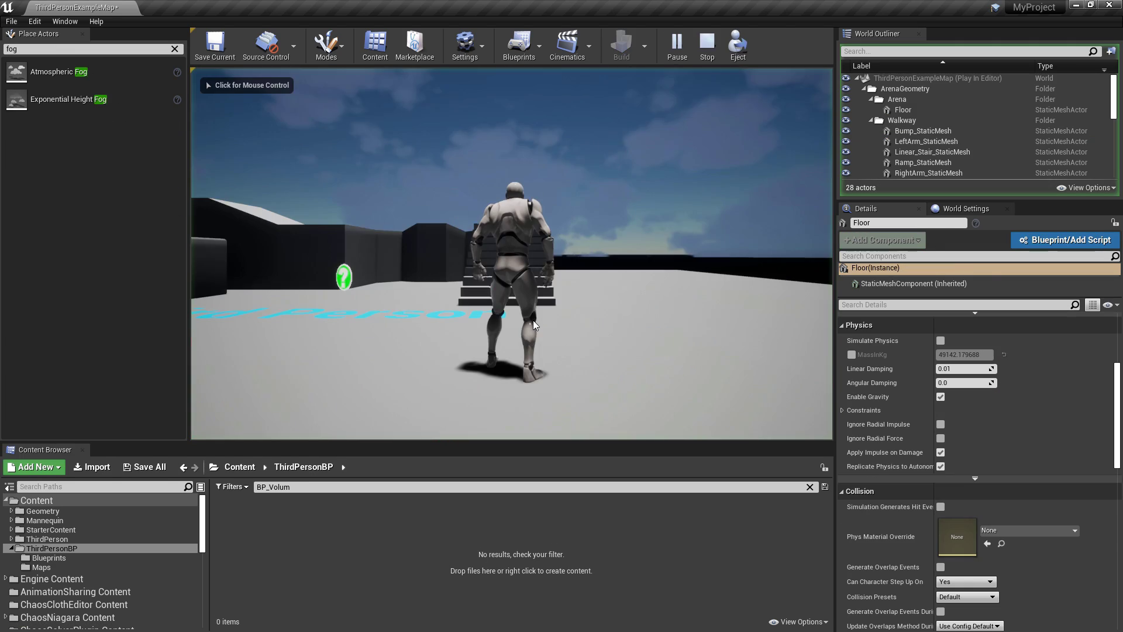
- Play the map fullscreen and show the frame-rate counter with 'stat fps'
left_click(532, 325)
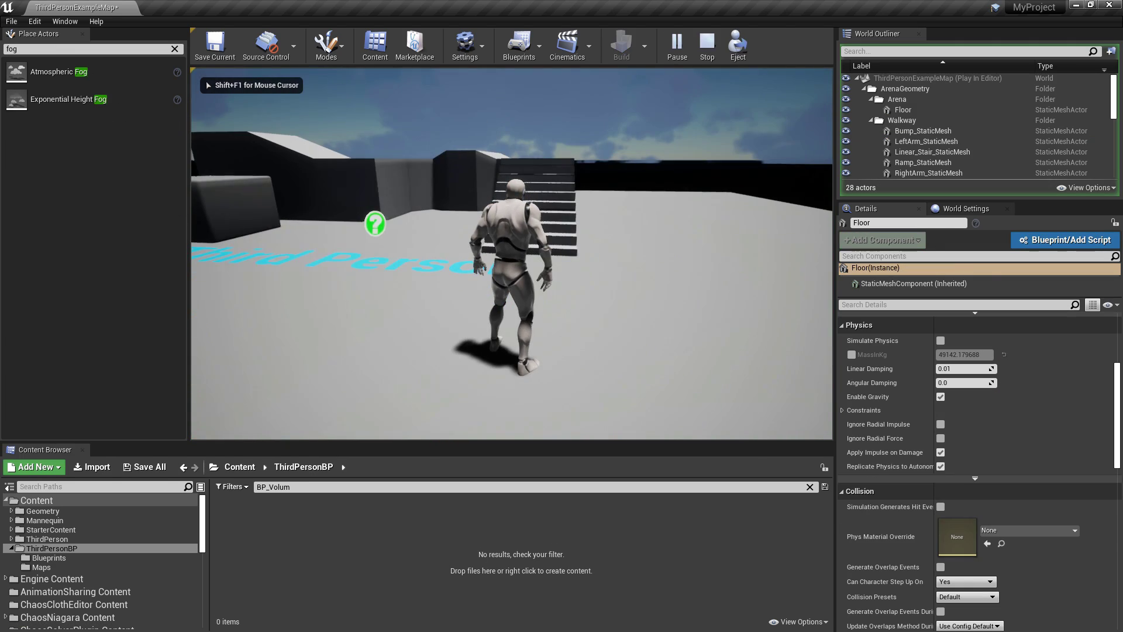
key("F11")
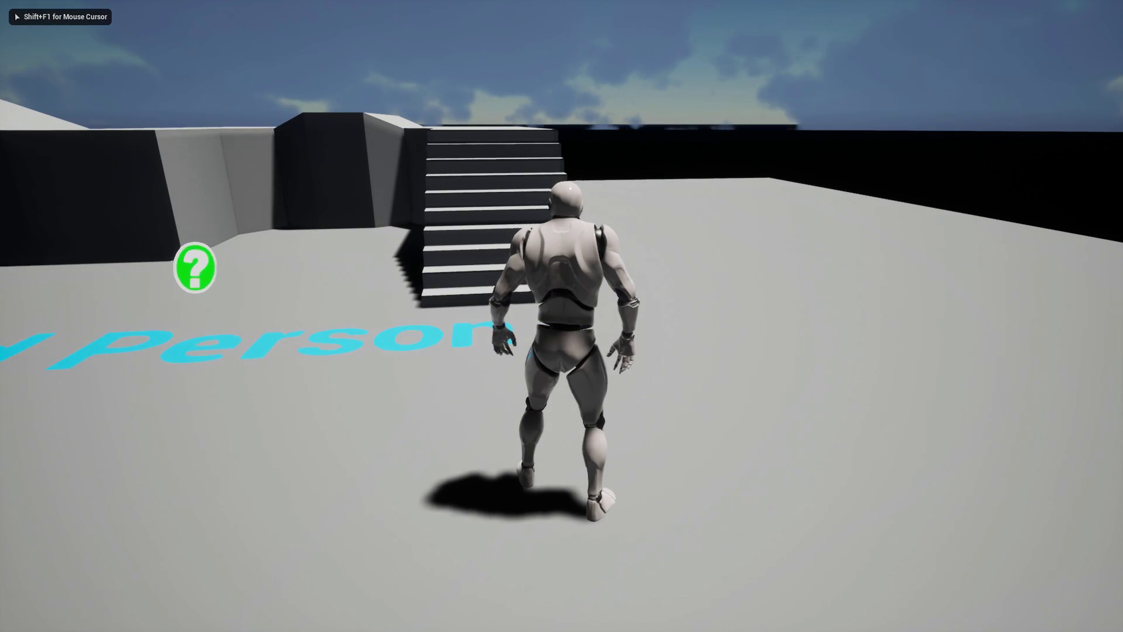
key("grave")
key("grave")
type("stat ")
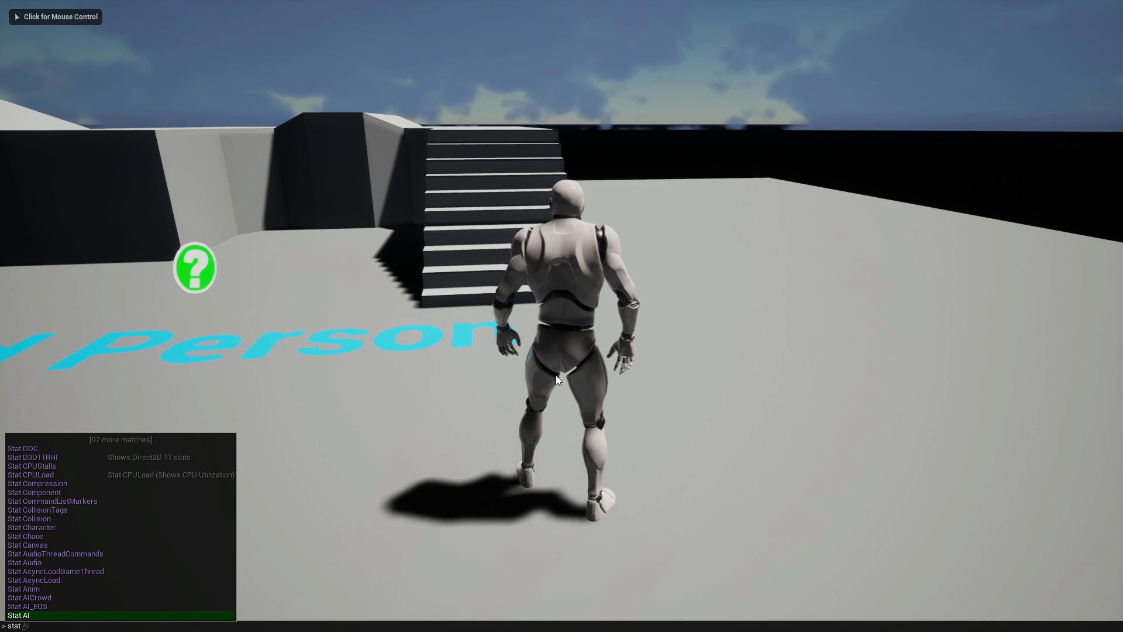
type("shop")
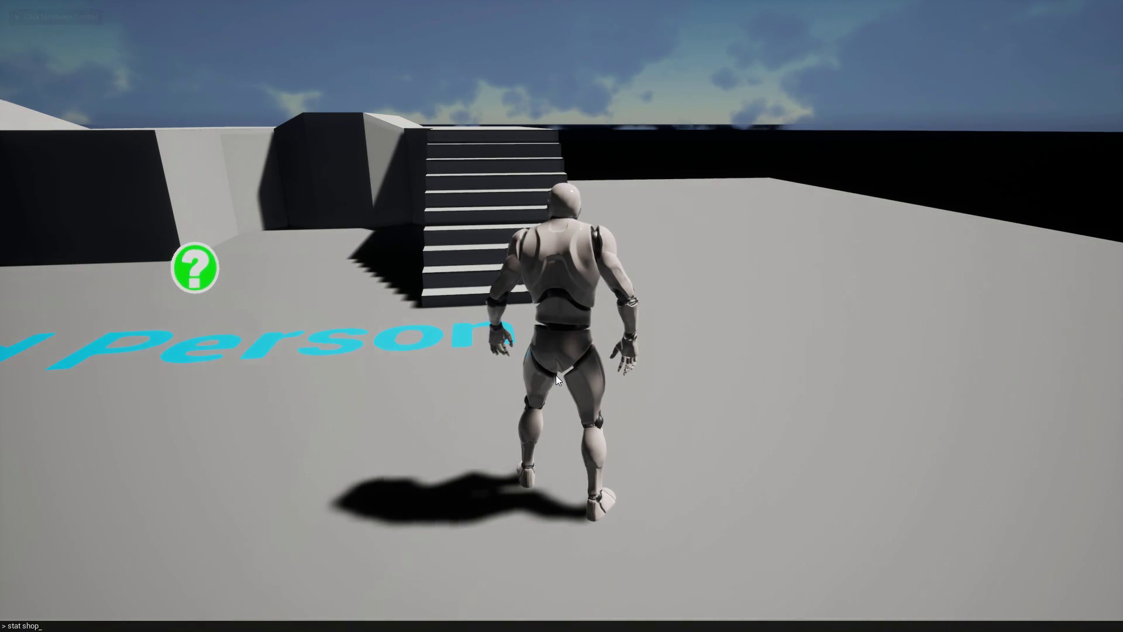
key("BackSpace")
key("BackSpace")
key("BackSpace")
key("BackSpace")
type("f")
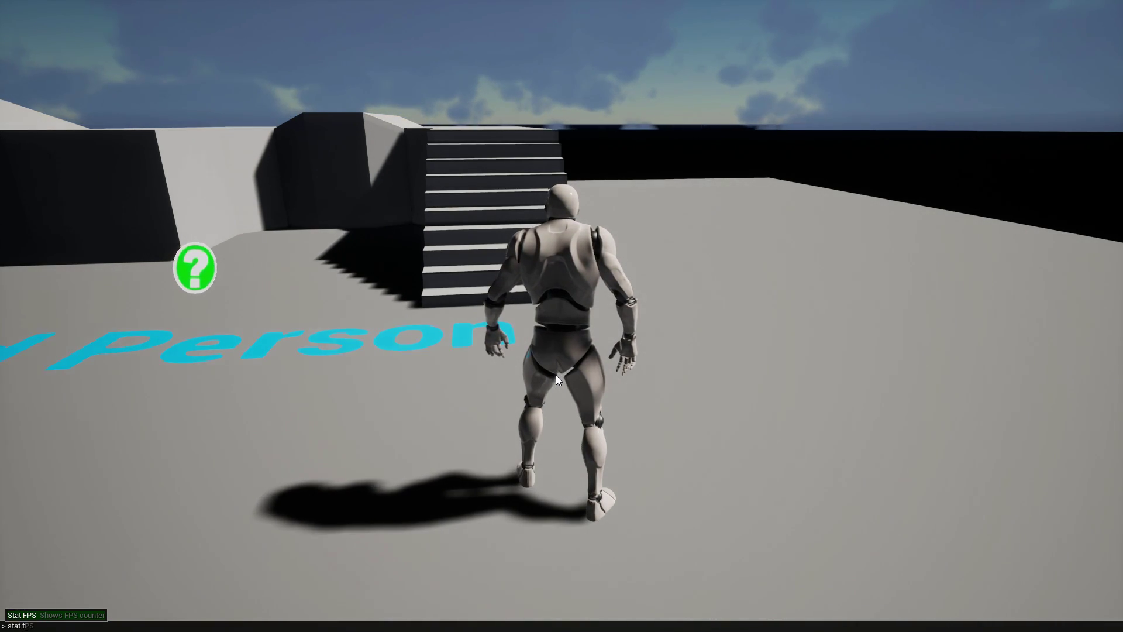
type("ps")
key("Return")
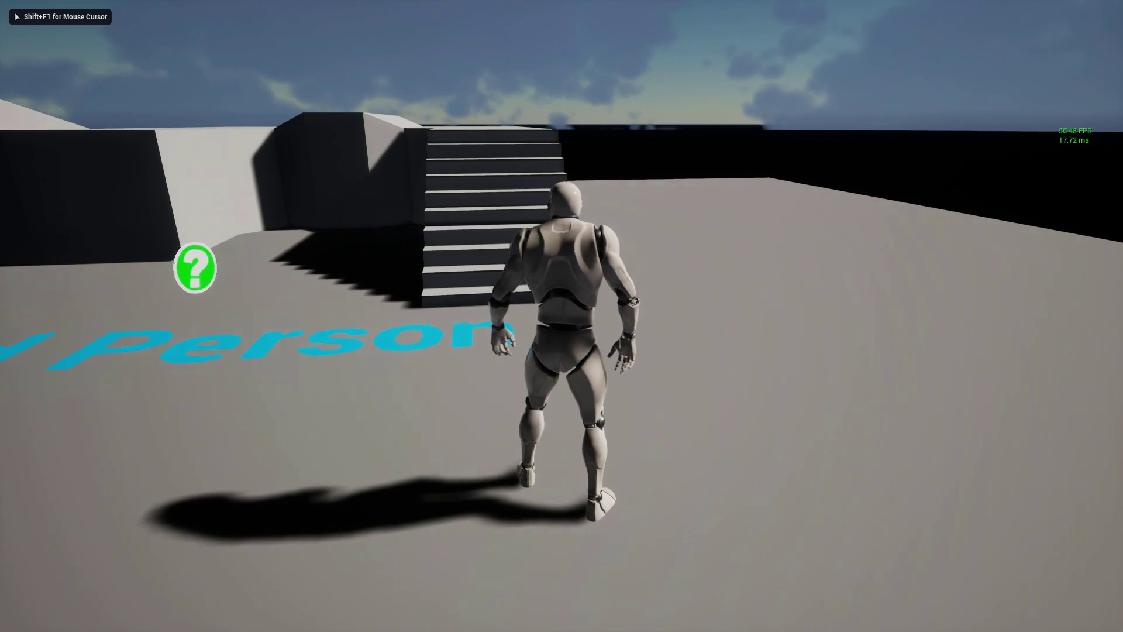
- Run 'stat unit' in the console to show unit timing stats
key("shift+F1")
key("grave")
type("stat uni")
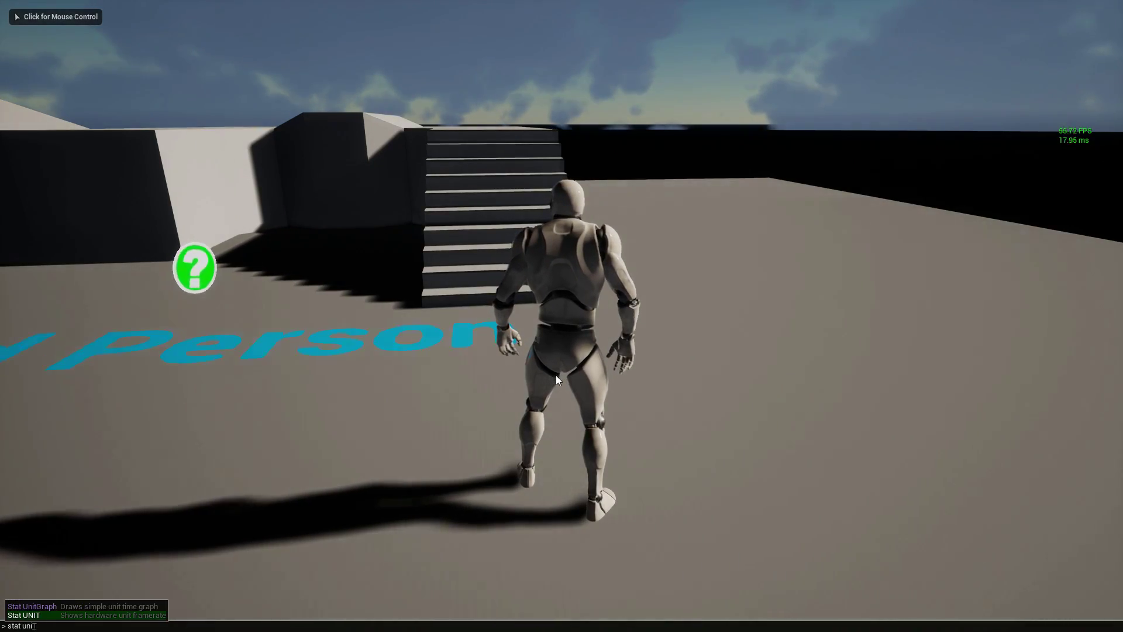
type("t")
key("Return")
left_click(555, 374)
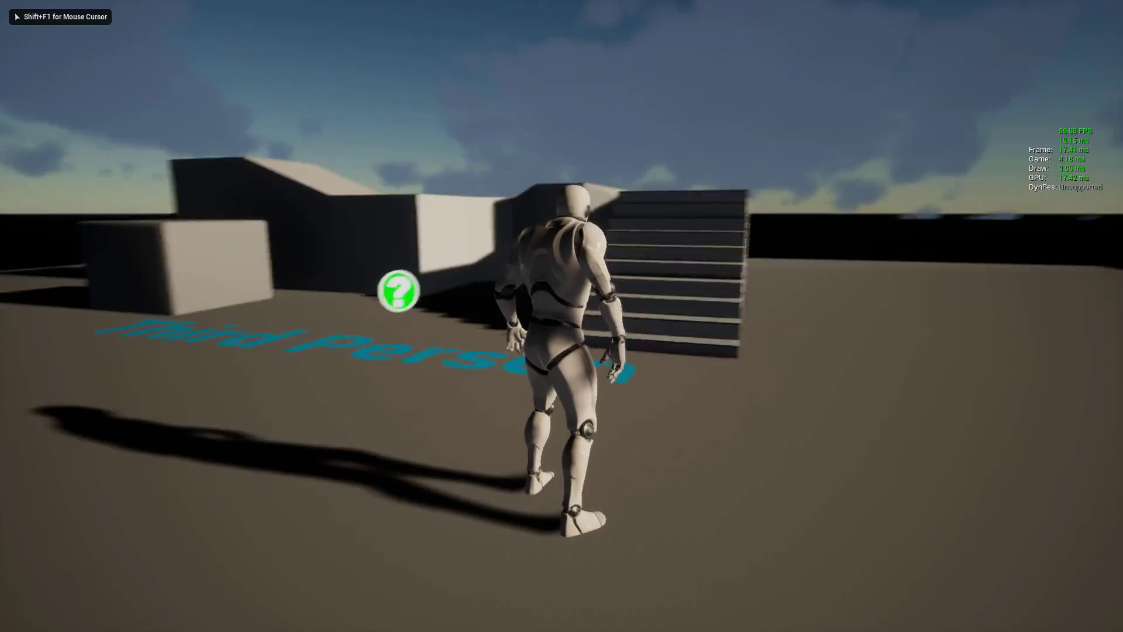
- Run the character across the floor with W under the cycling sky
key("w")
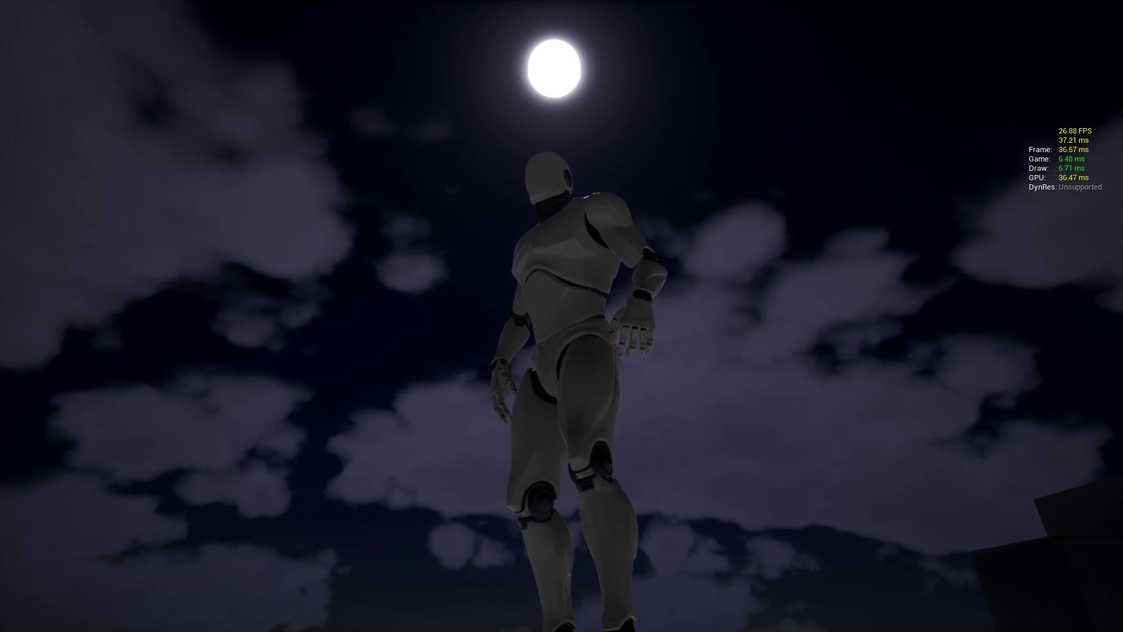
key("w")
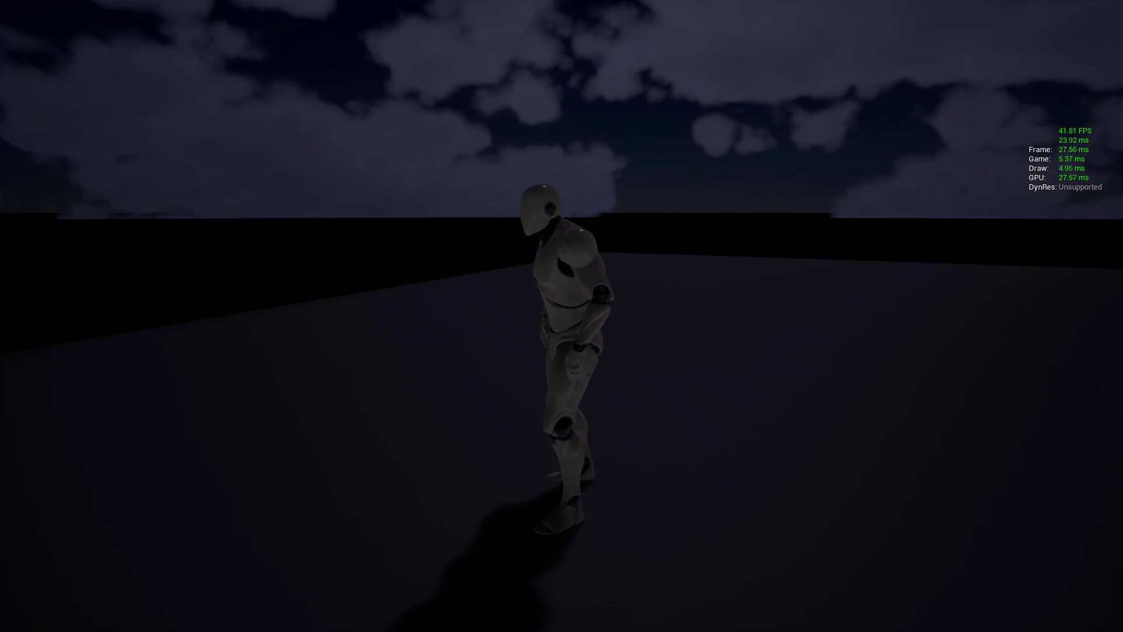